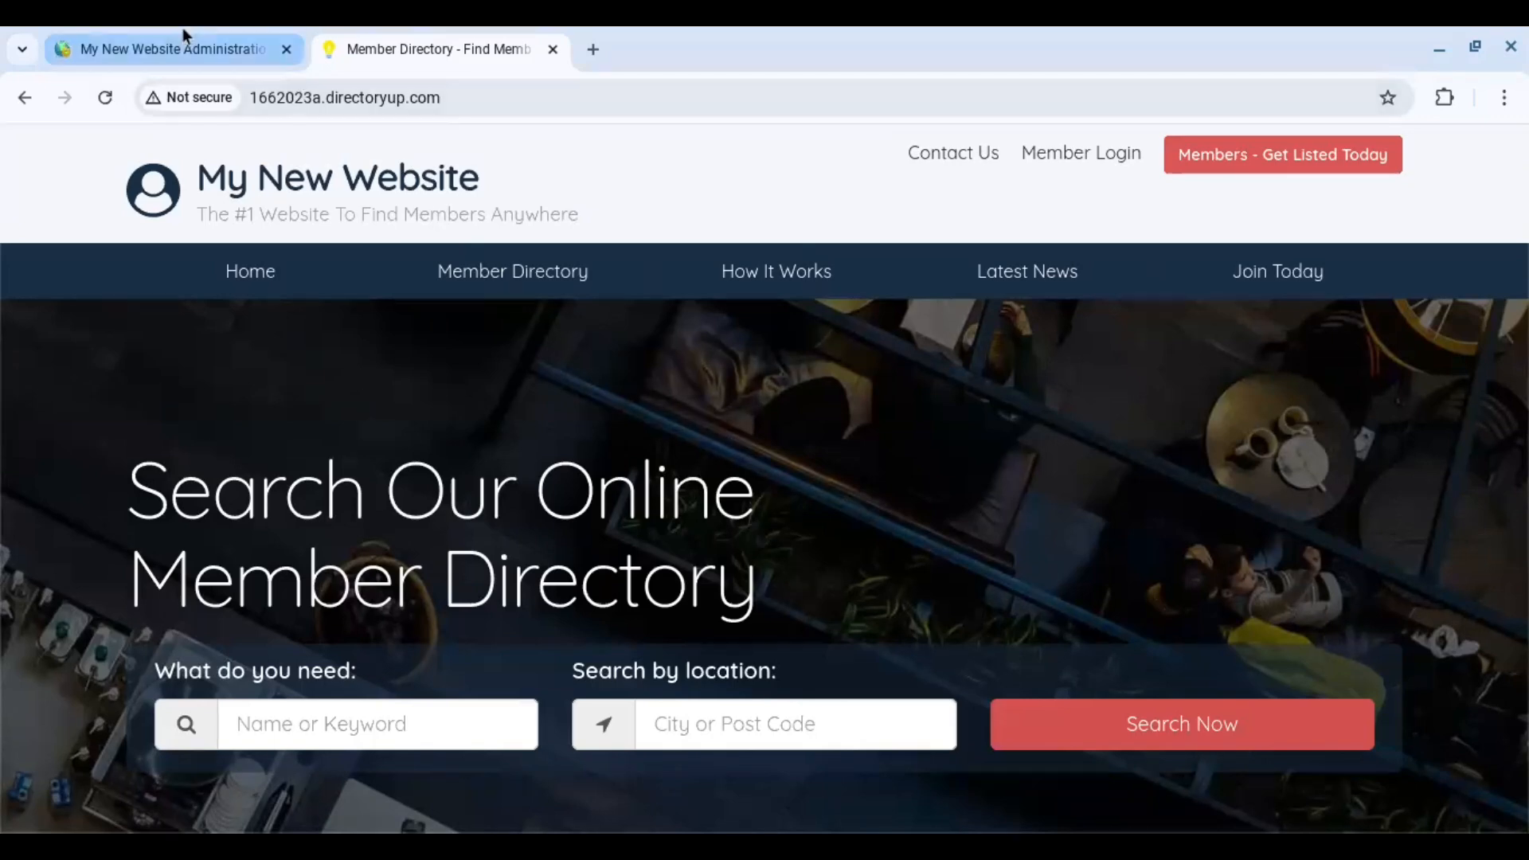
- Open the member search list in the website admin and check which membership plan Sample Member 3 has
click(190, 48)
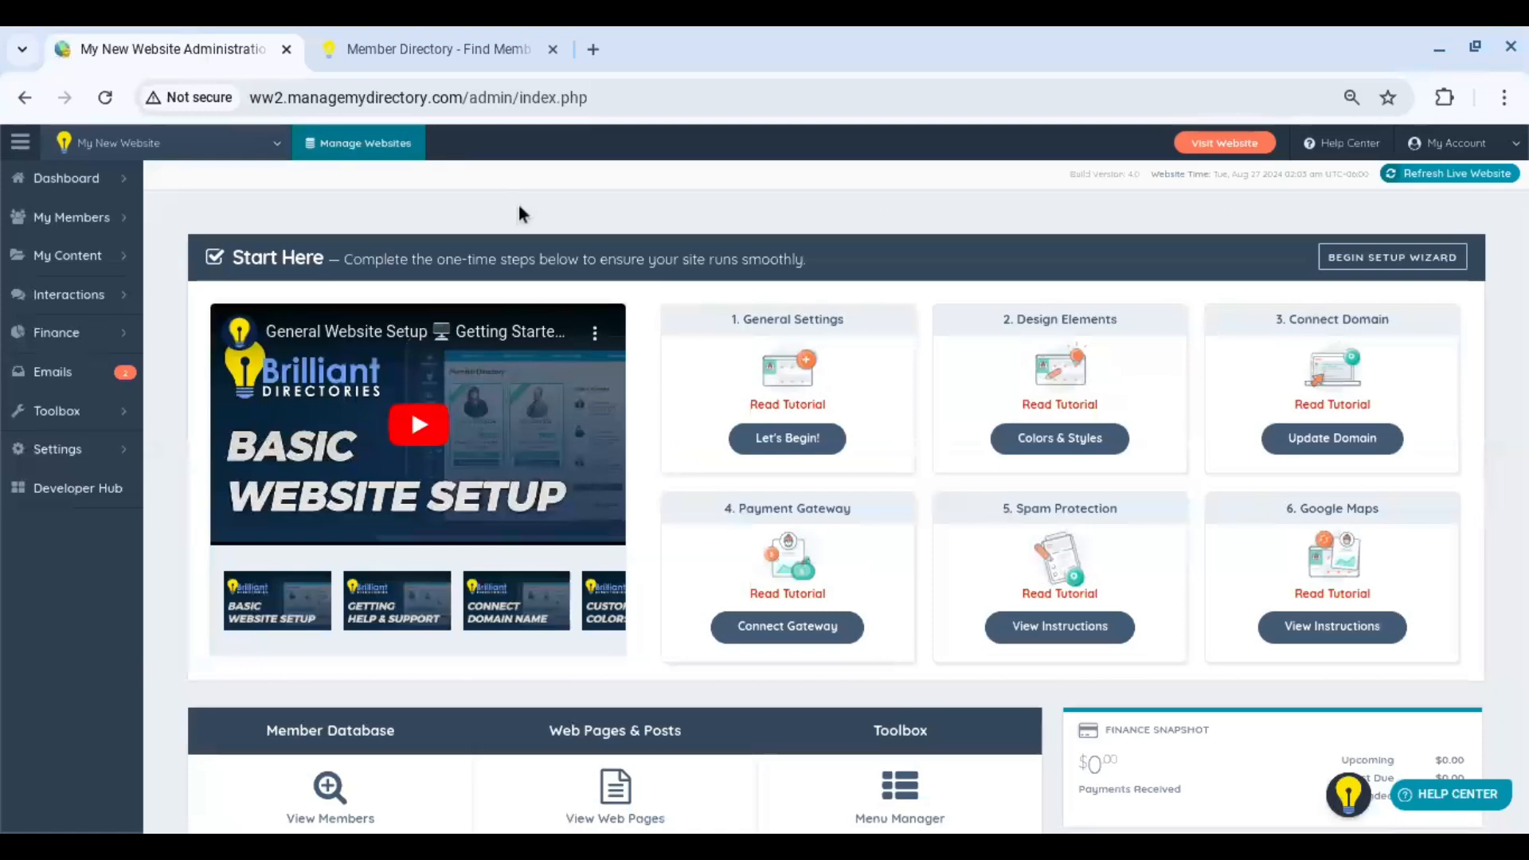
mouse_move(94, 219)
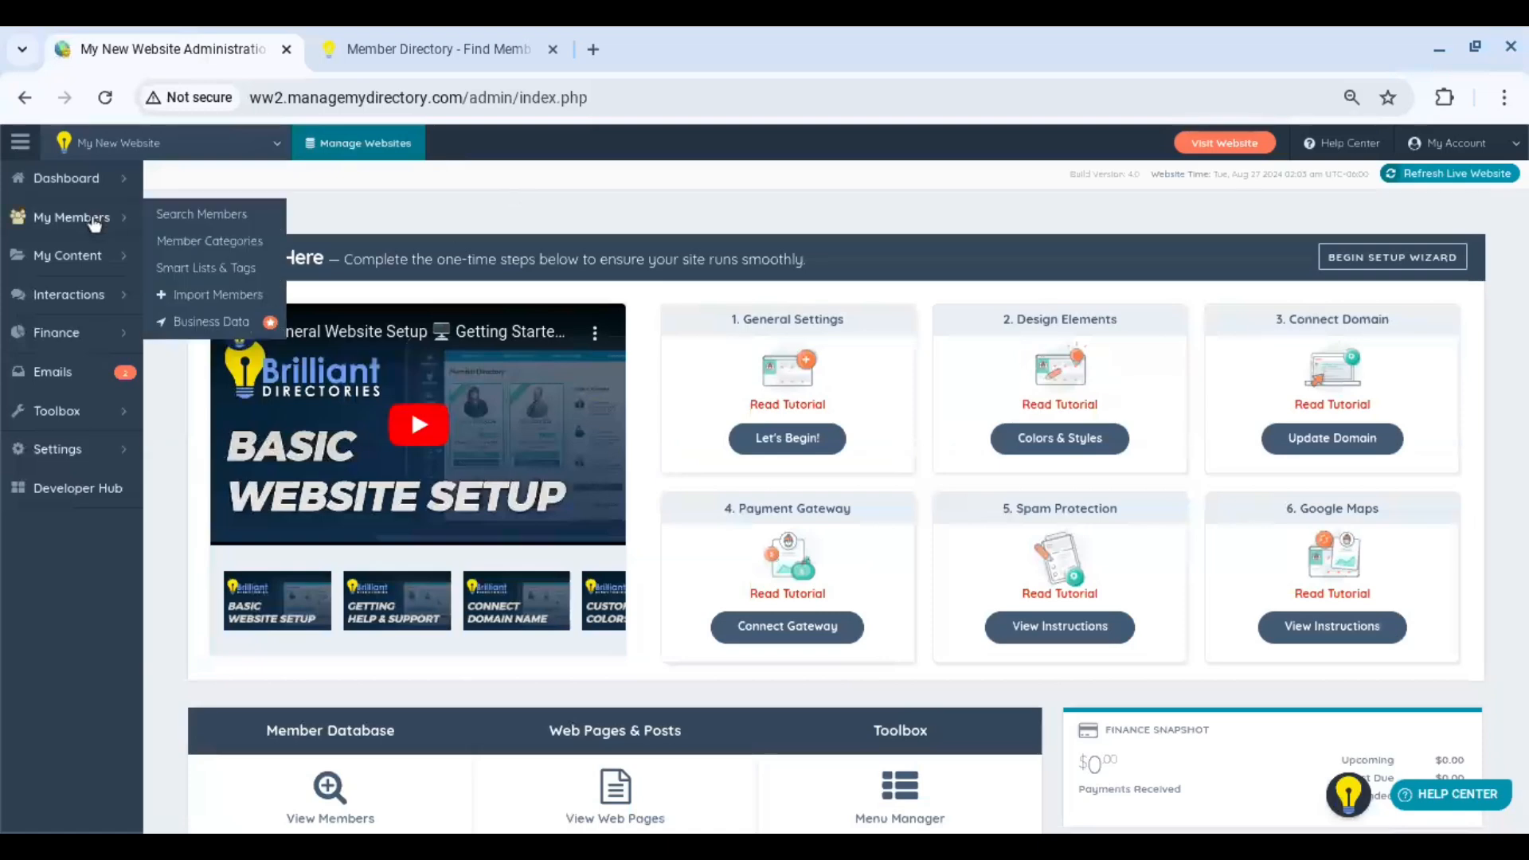
click(197, 220)
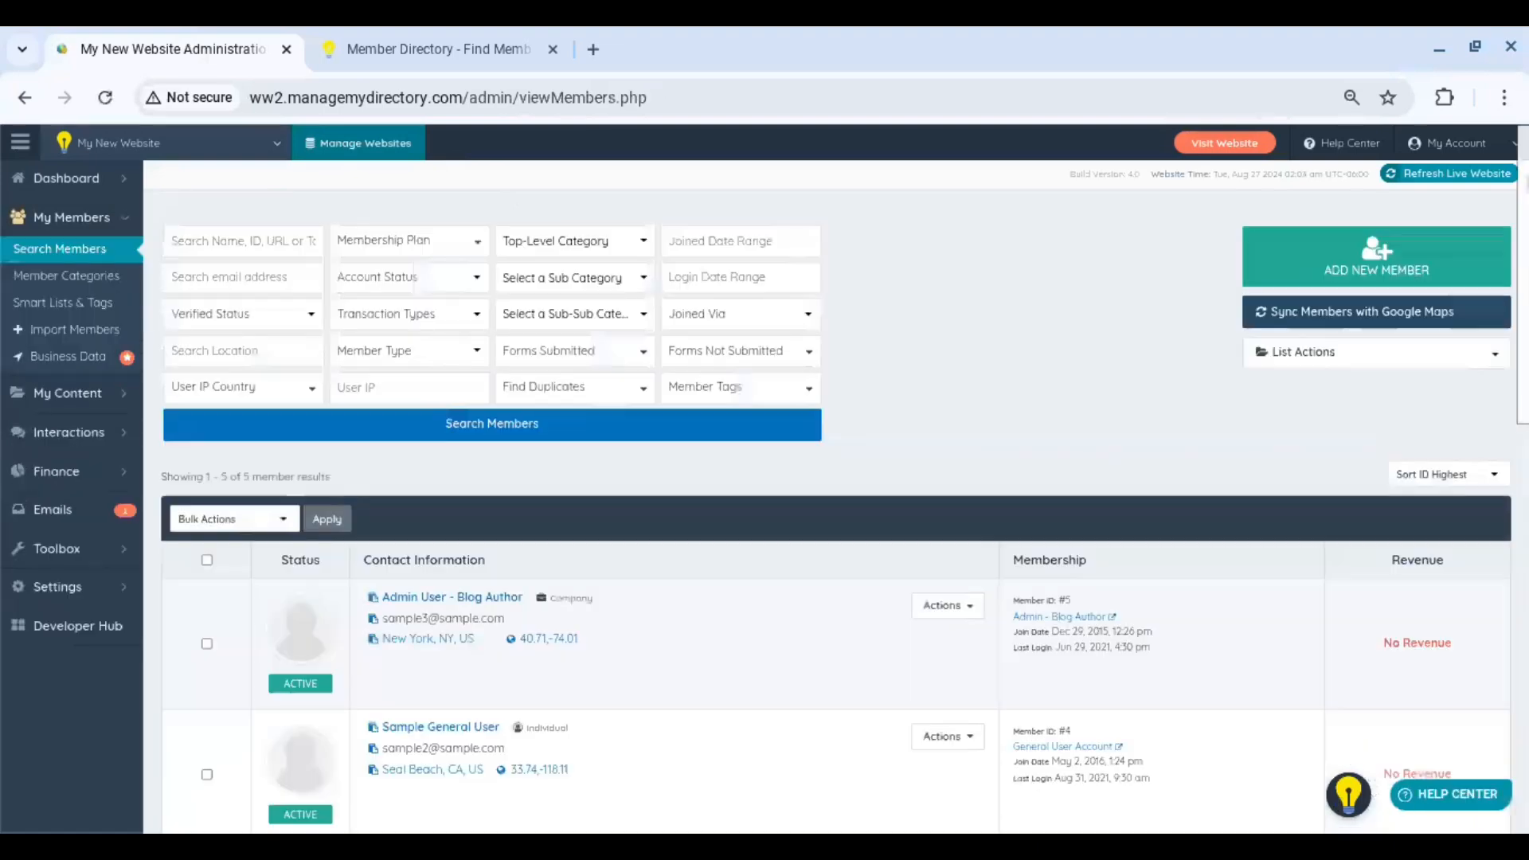
scroll(886, 409, down, 5)
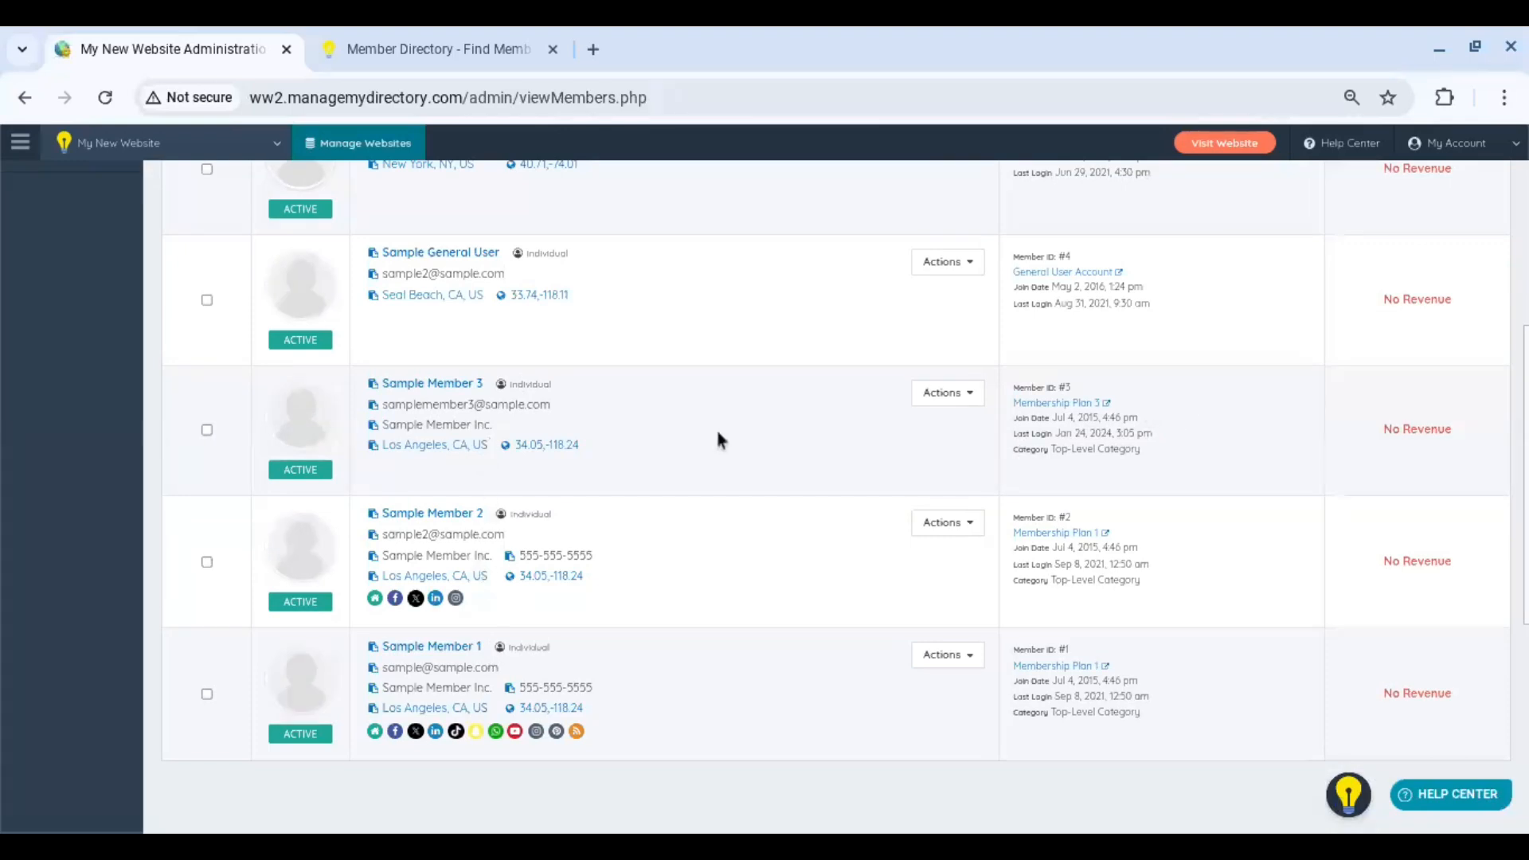
drag(1133, 403, 1012, 398)
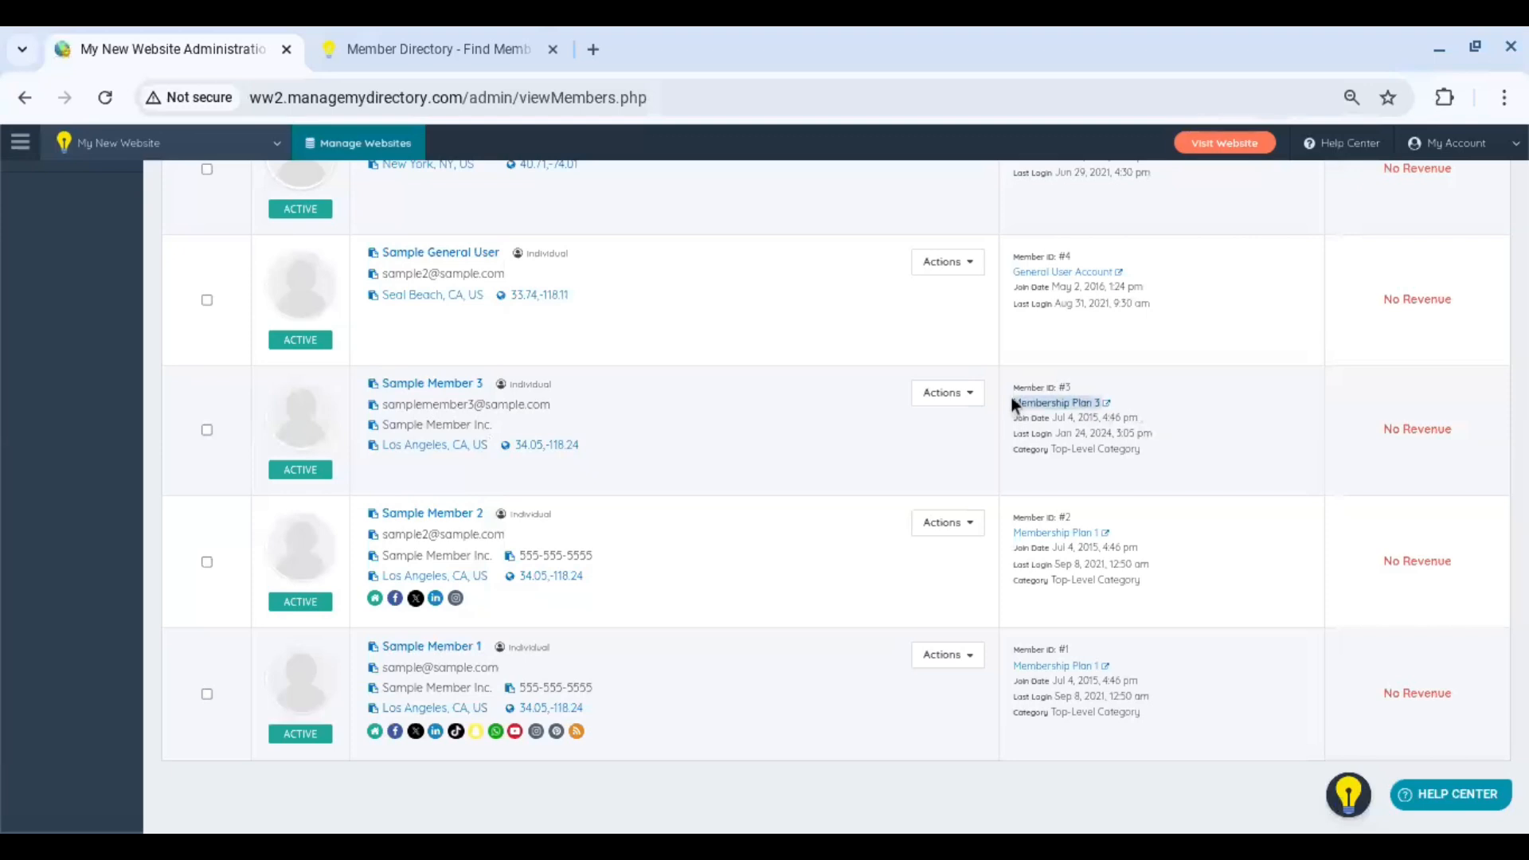
- Open the public site's join page and examine the website link and phone number features listed for Plan 3
click(437, 46)
click(1303, 151)
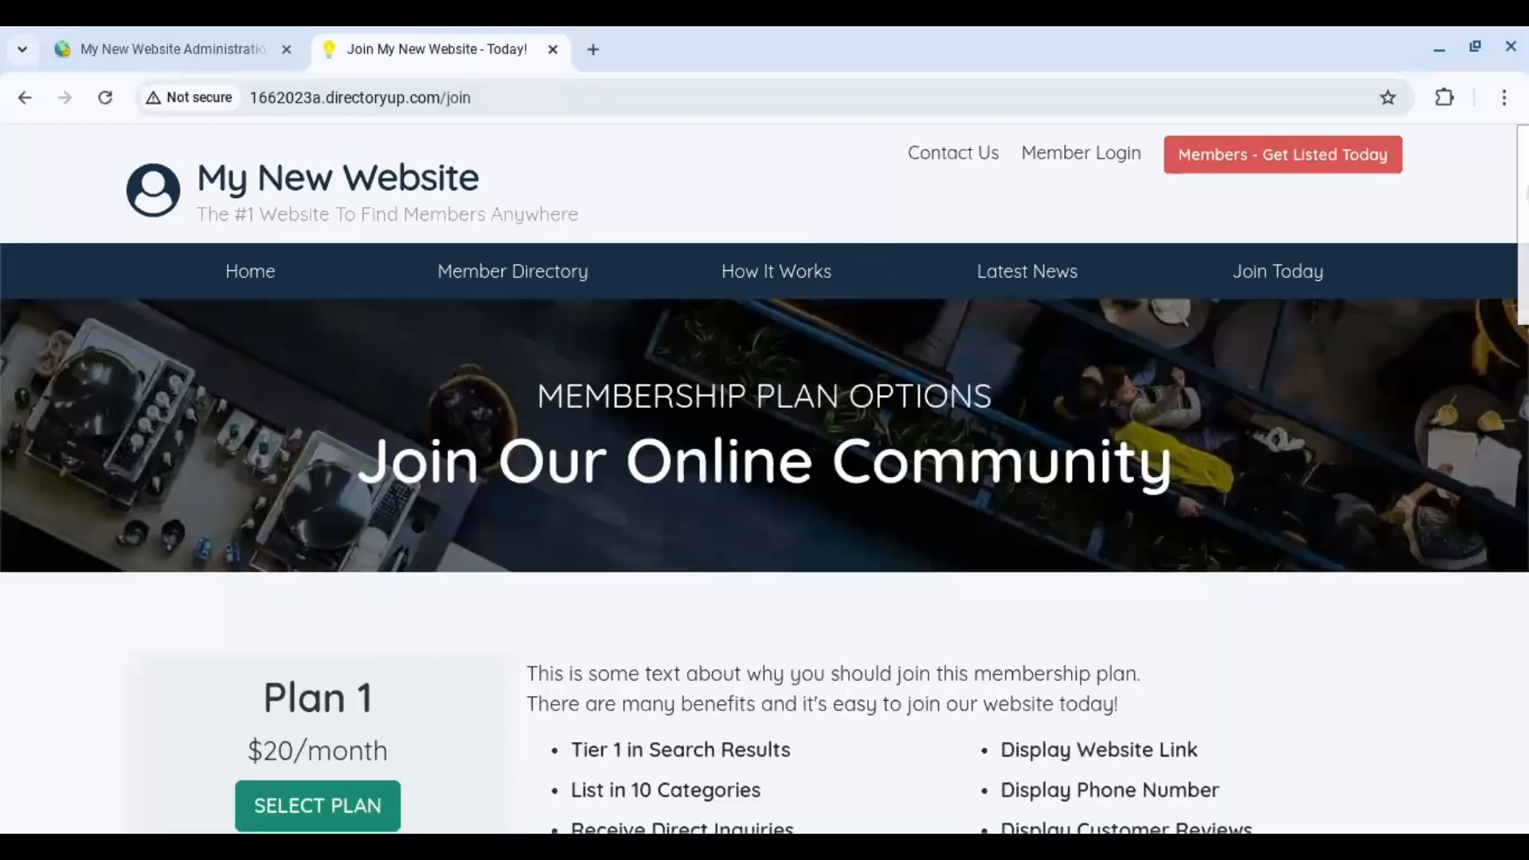
scroll(765, 477, down, 5)
scroll(1307, 539, down, 4)
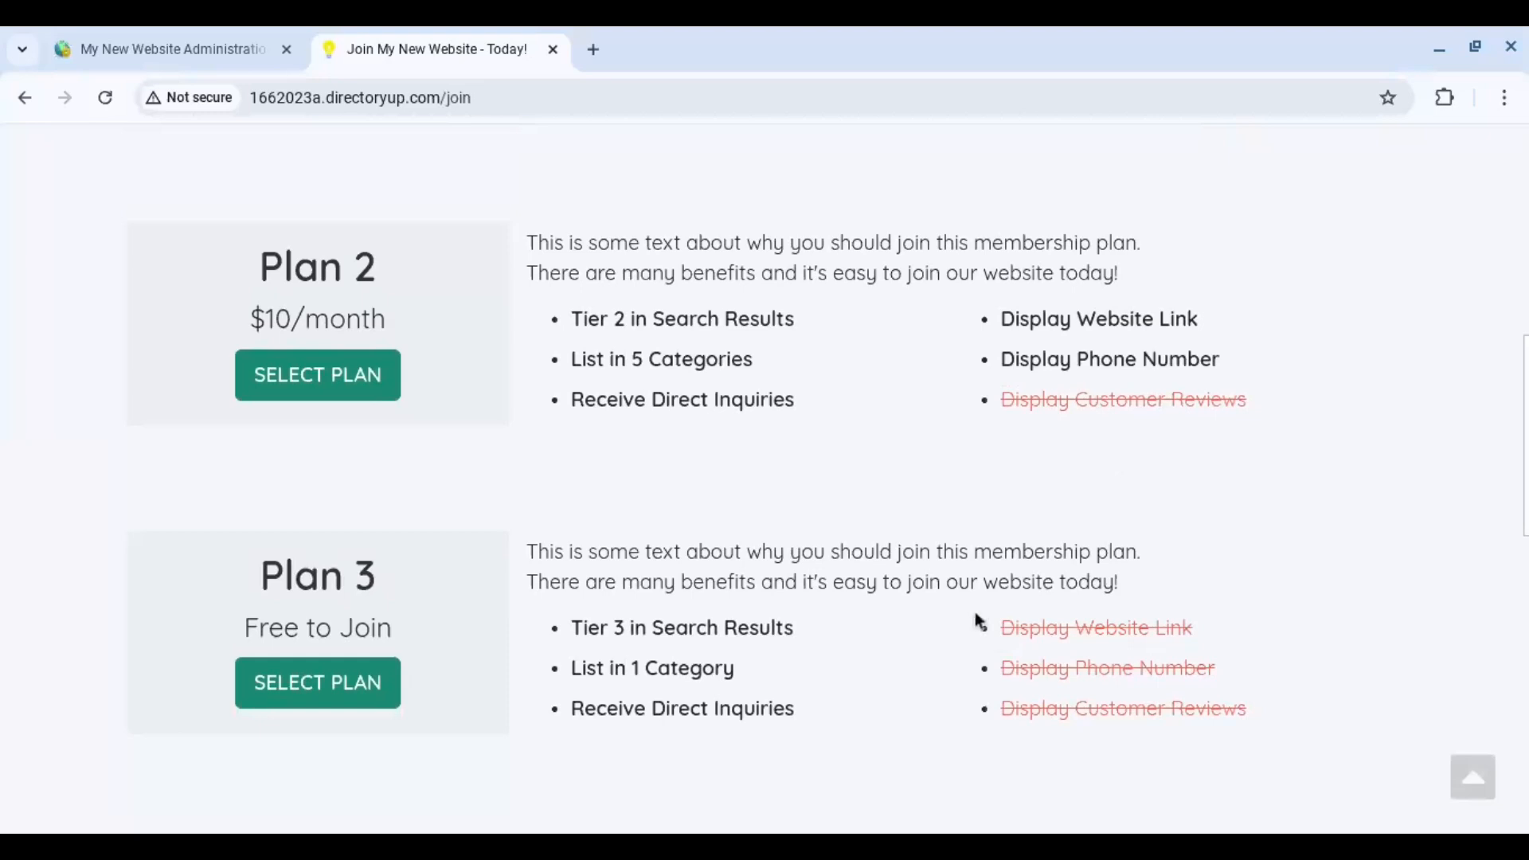
drag(980, 620, 1212, 633)
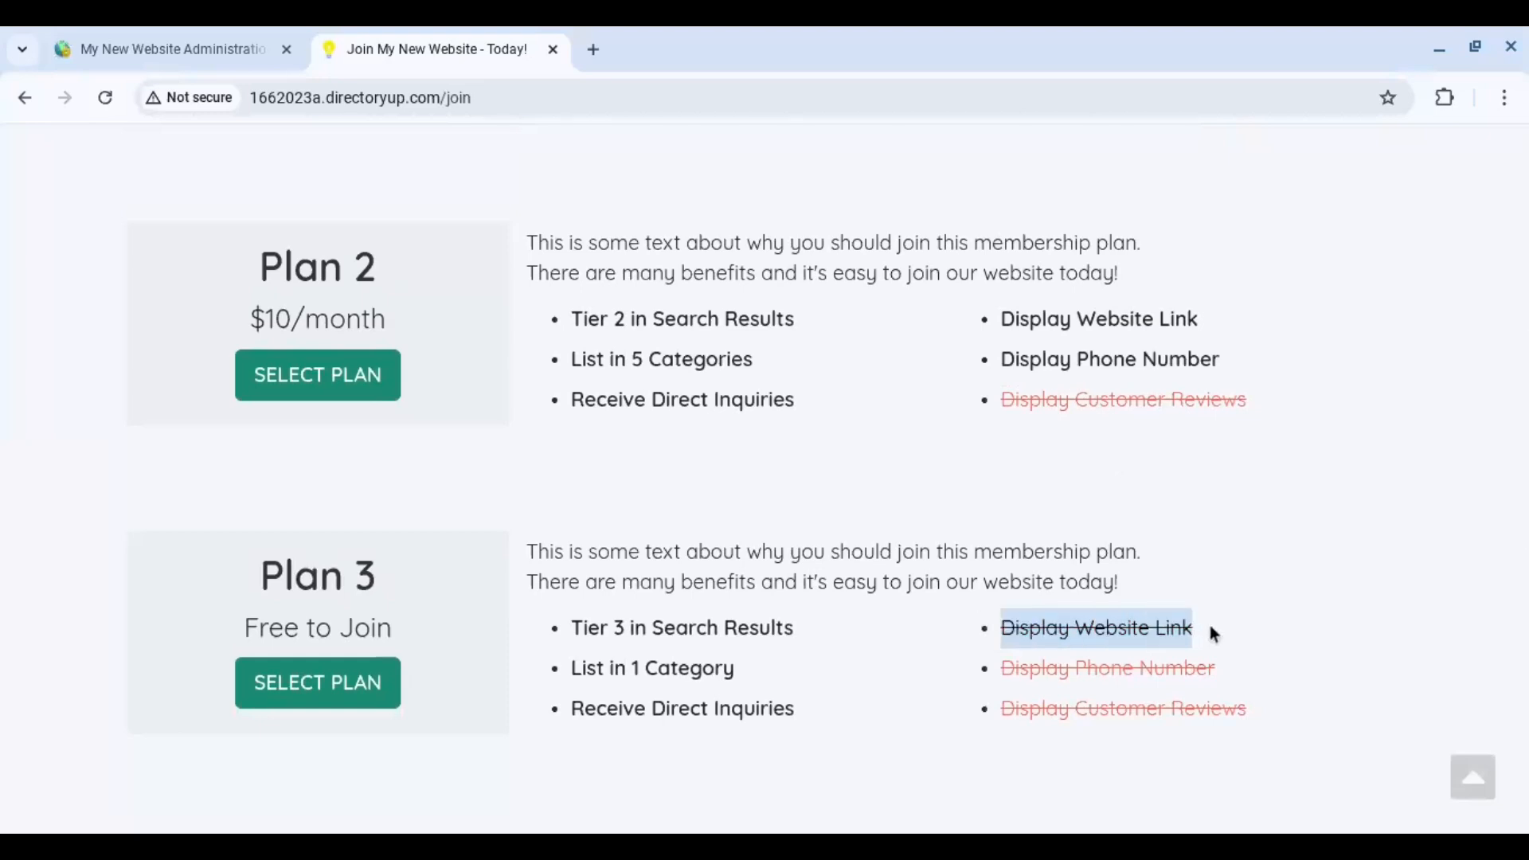
drag(996, 670, 1232, 687)
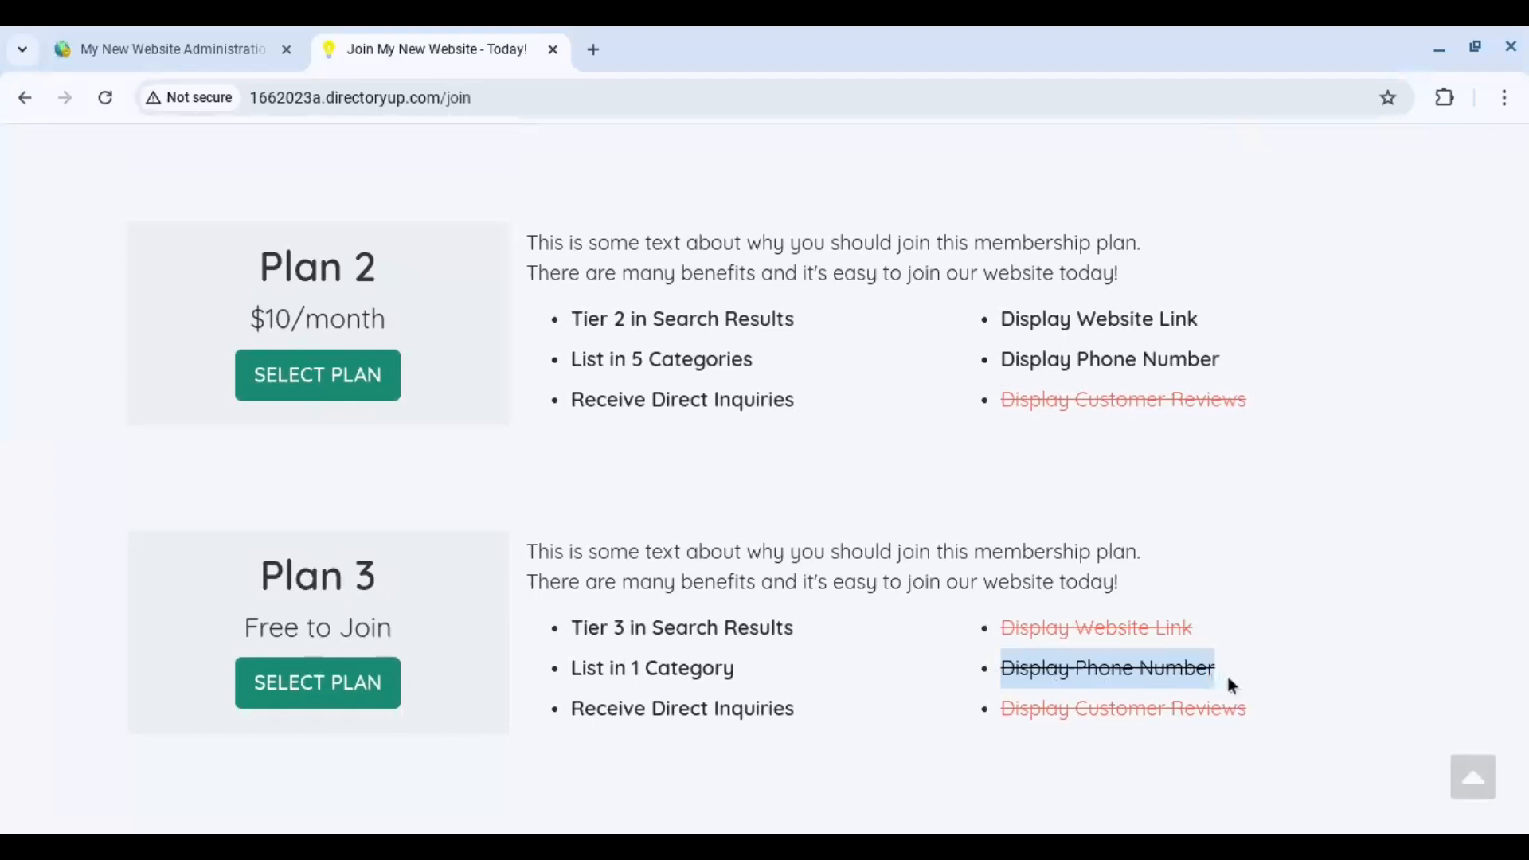
- Return to the admin's member list and log in as Sample Member 3
click(193, 48)
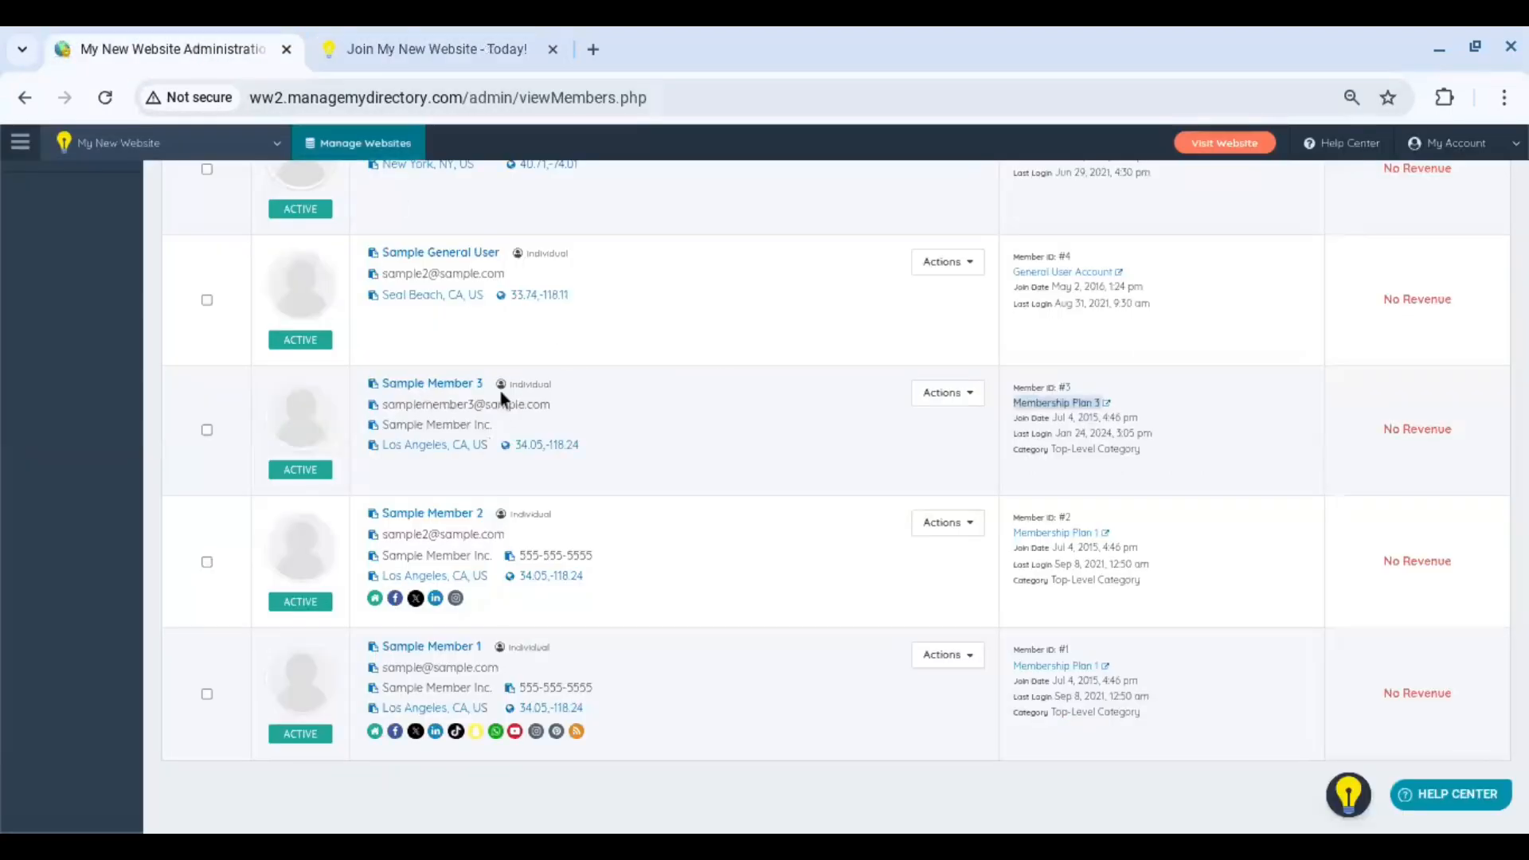
click(974, 394)
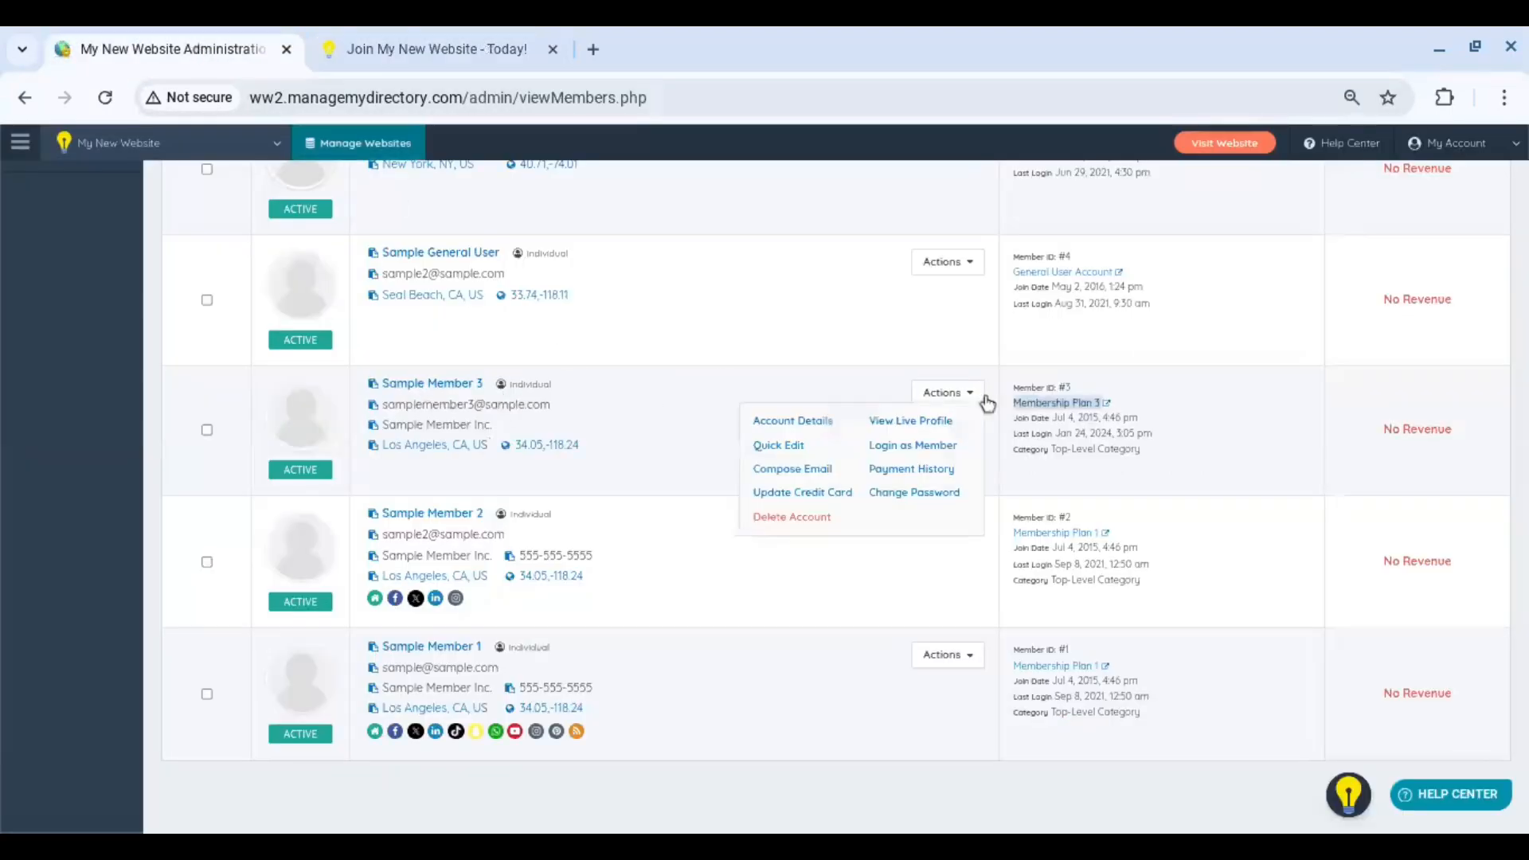
click(957, 448)
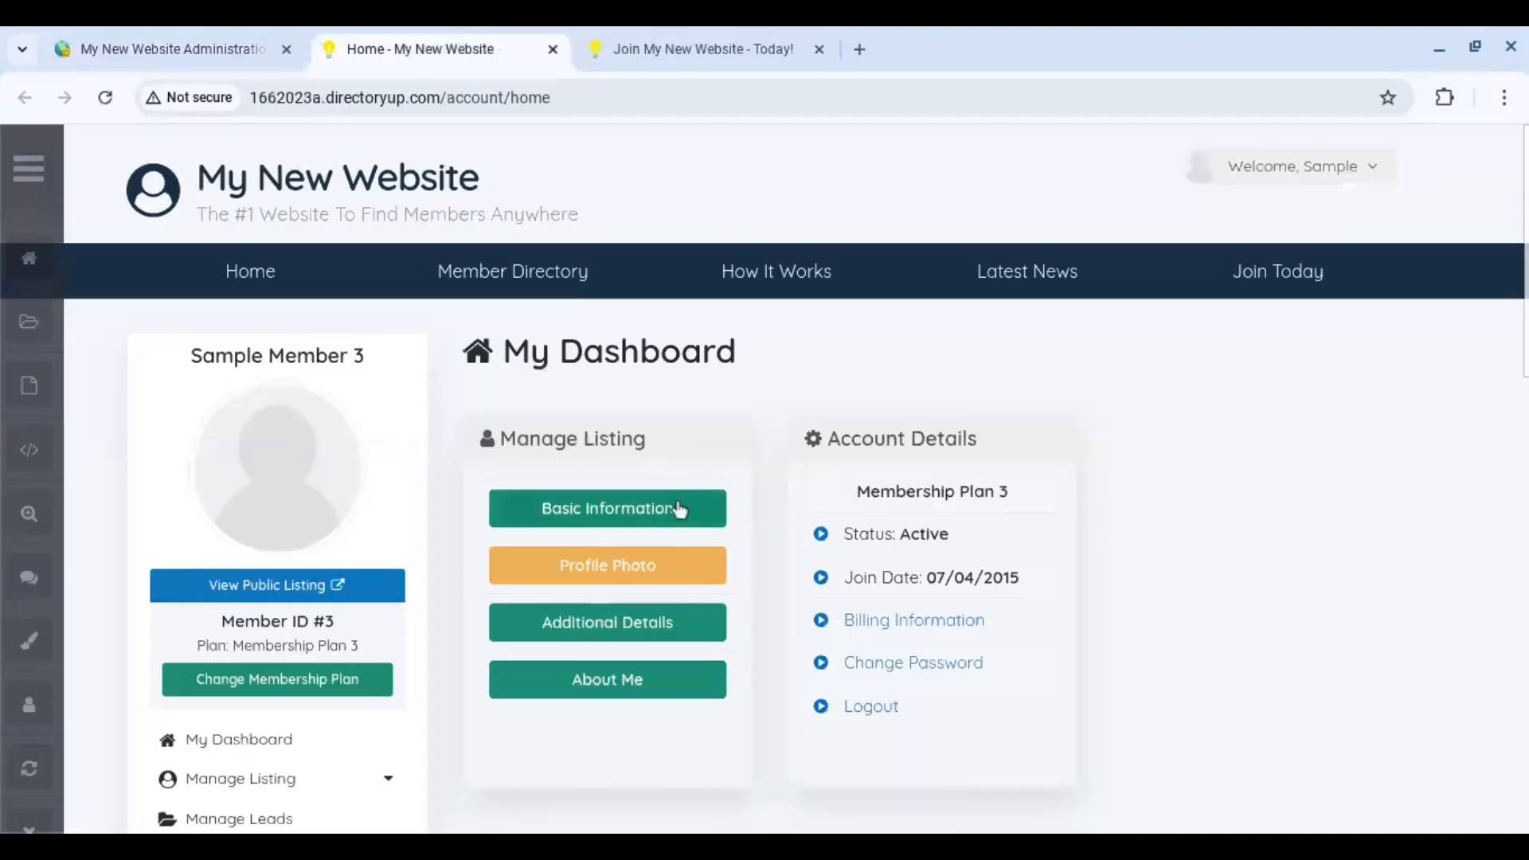
- Open the member's Basic Information form and review its contact, location and website link fields
click(667, 508)
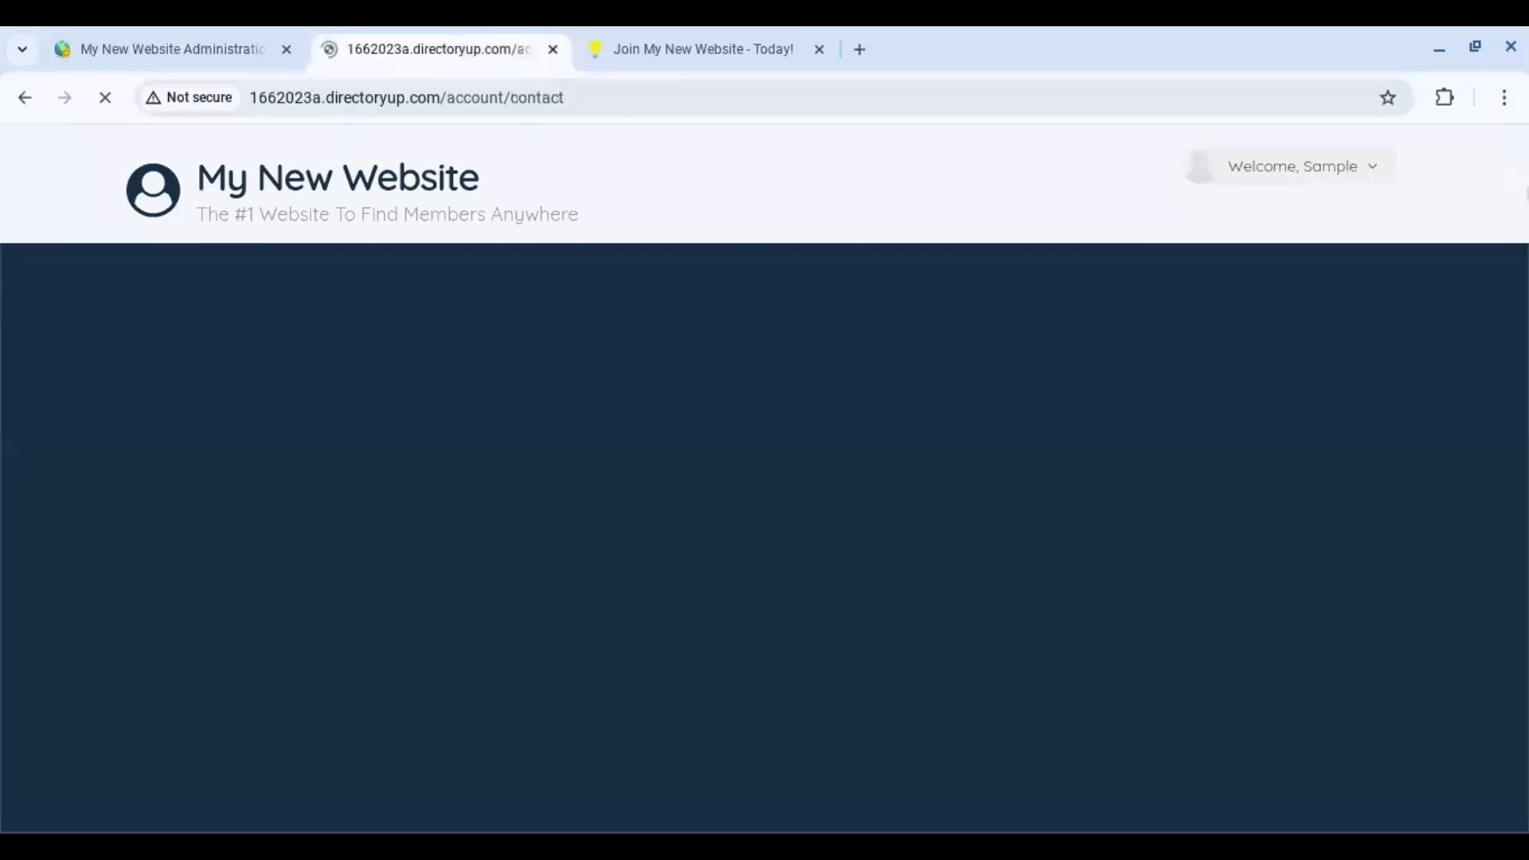
scroll(828, 478, down, 5)
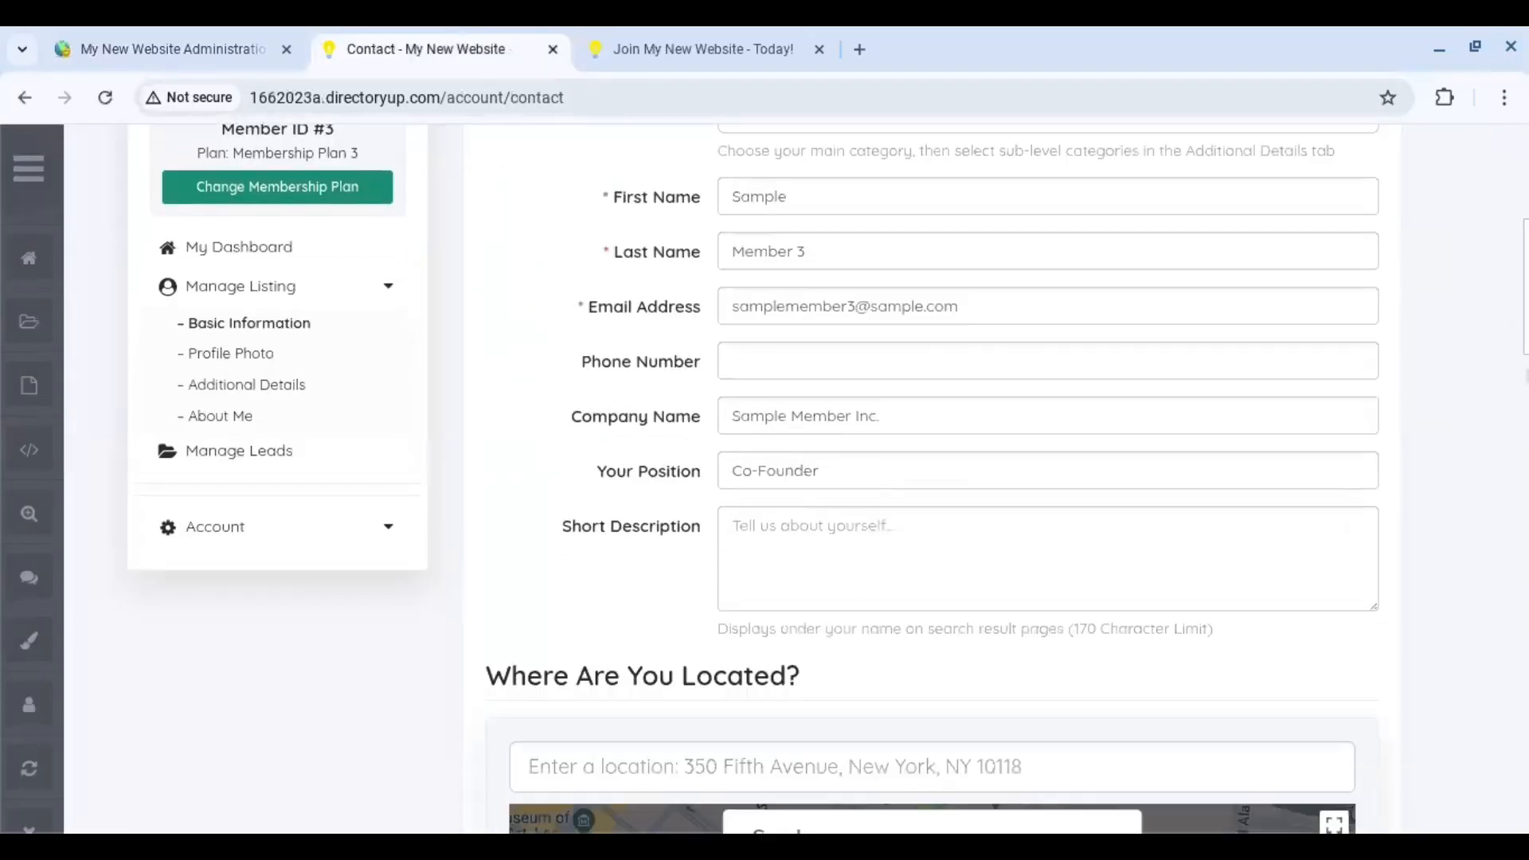
scroll(1289, 519, down, 15)
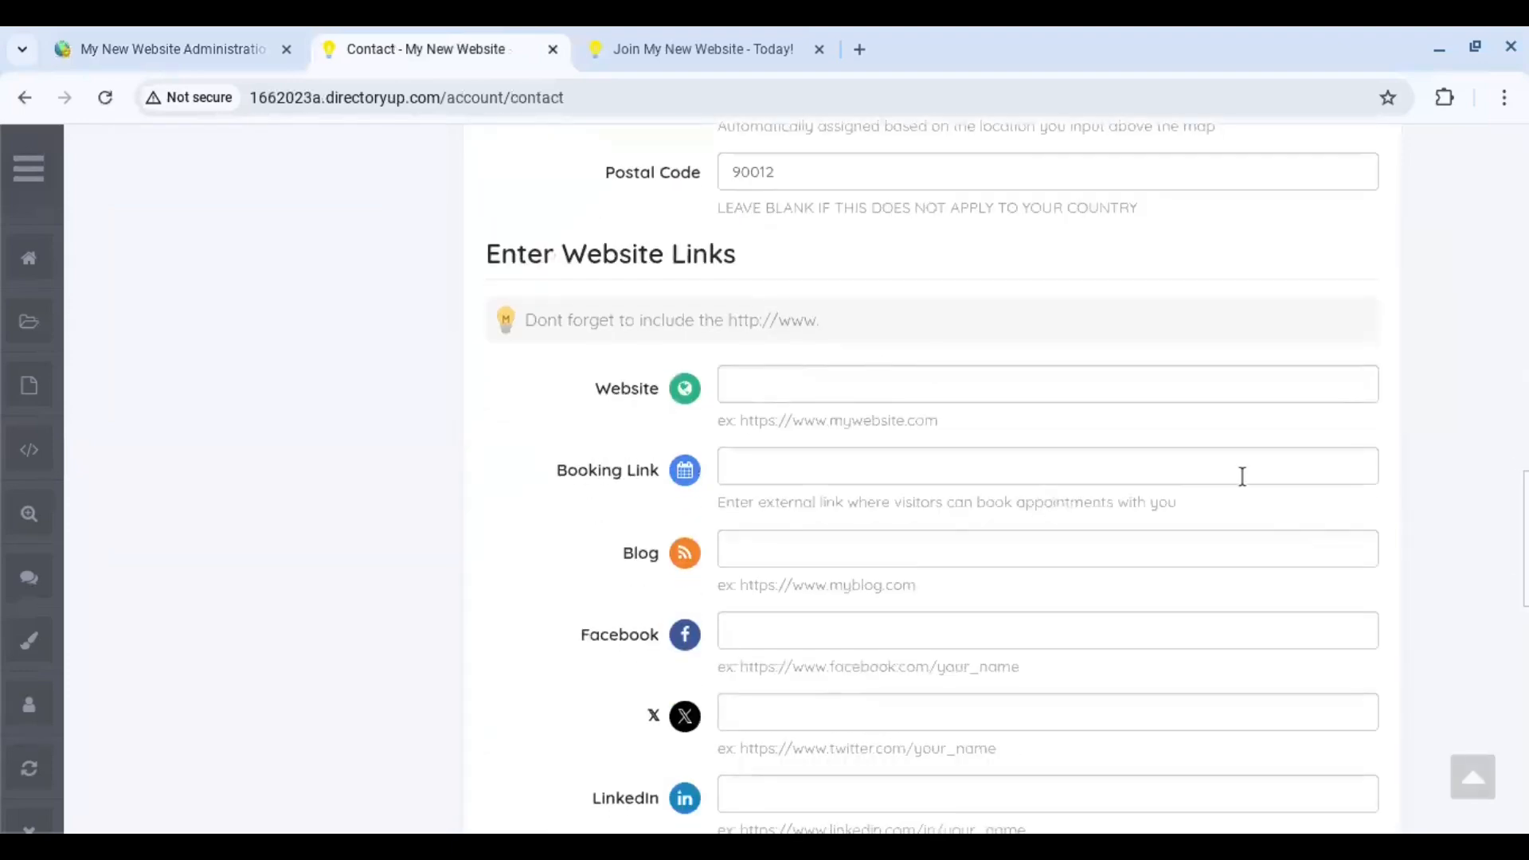
scroll(930, 478, up, 15)
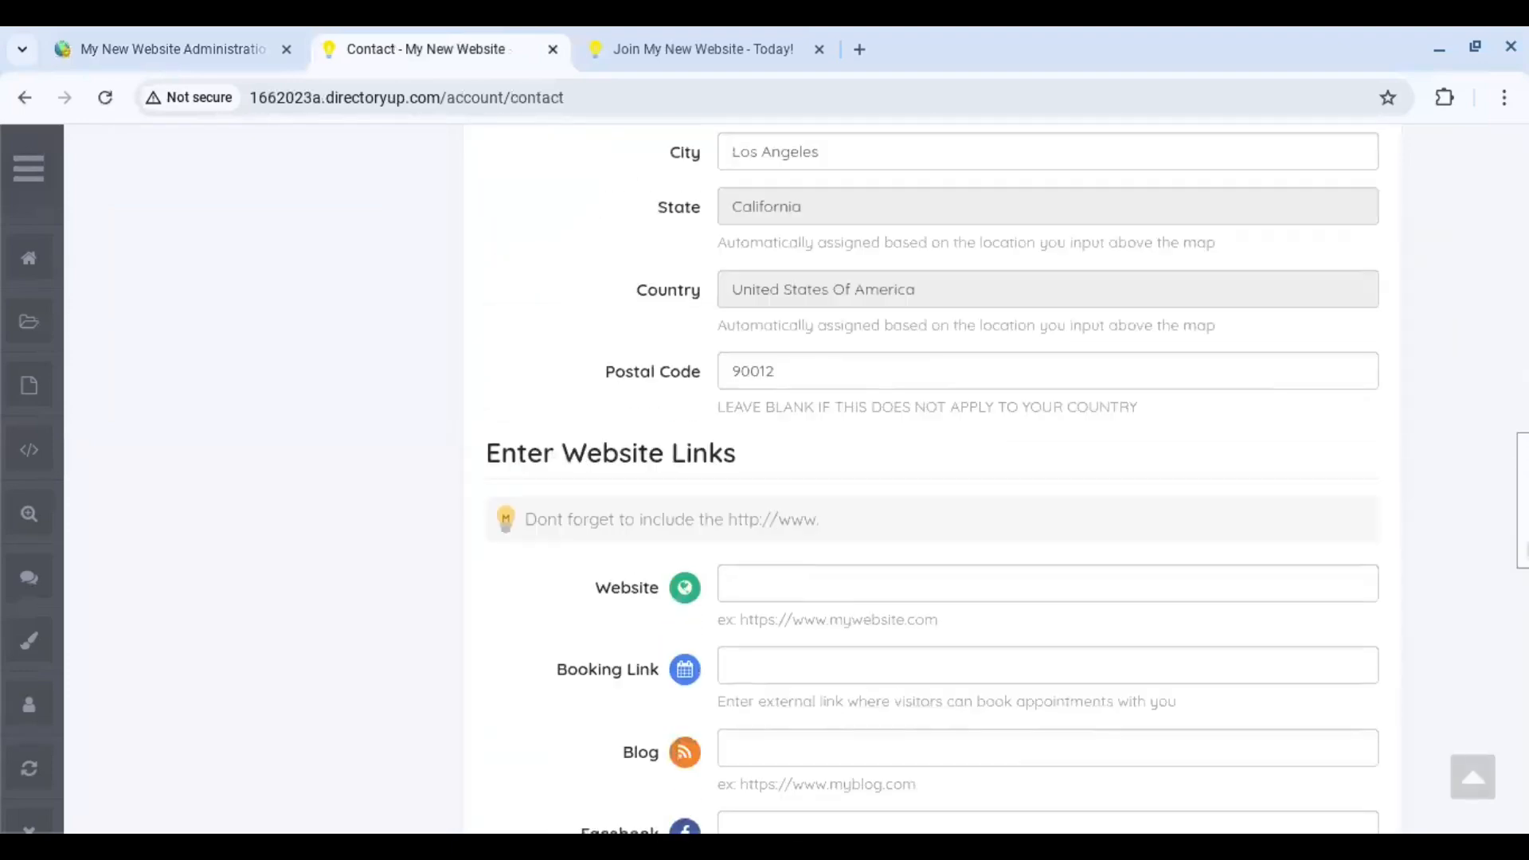
scroll(1202, 433, up, 3)
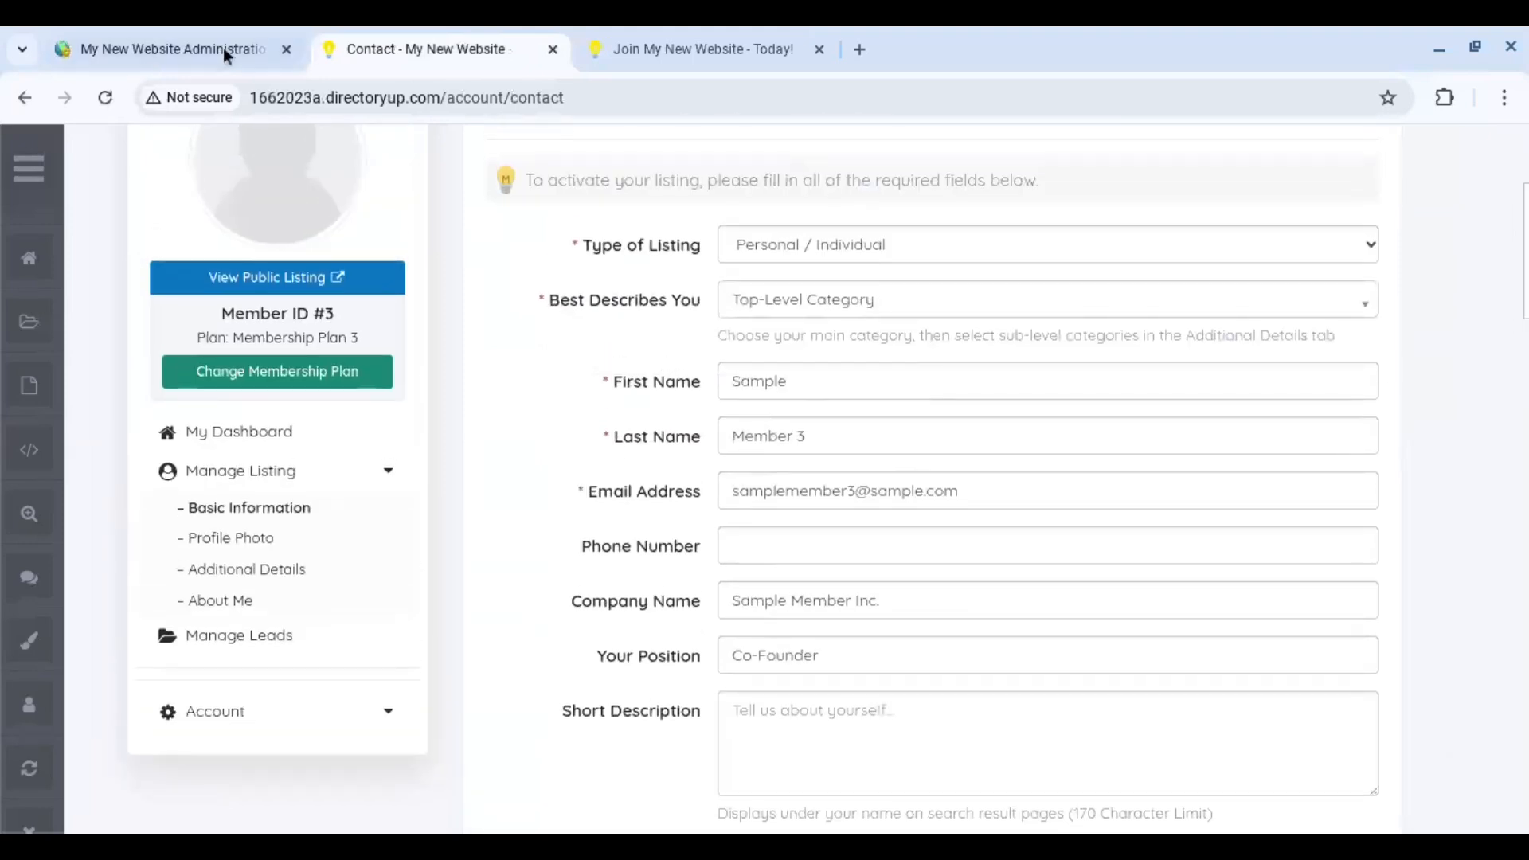
- Go back to the website admin and open the Form Manager
click(180, 30)
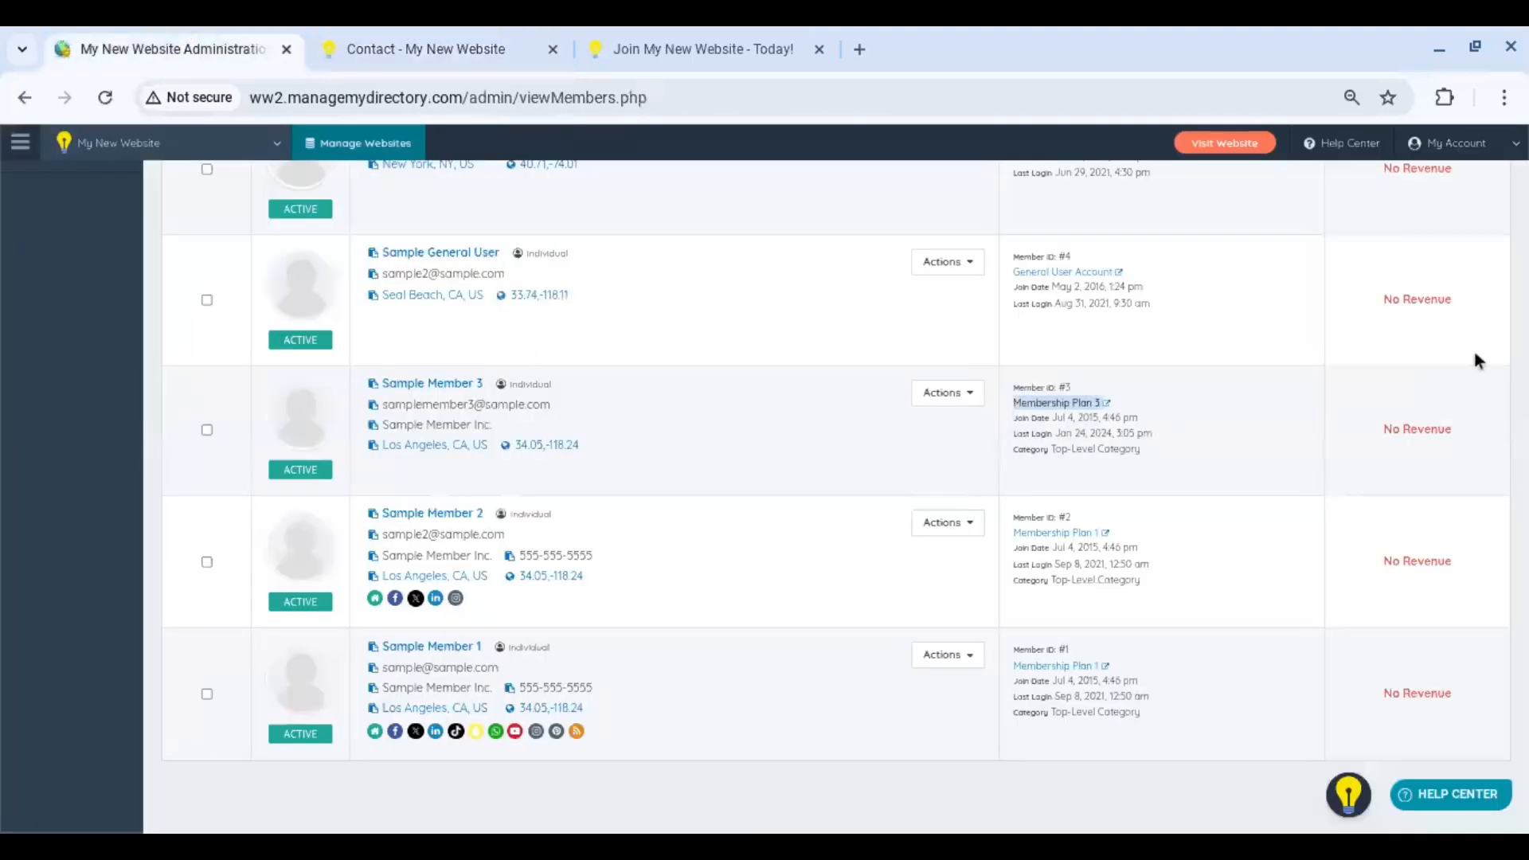
scroll(1526, 436, up, 6)
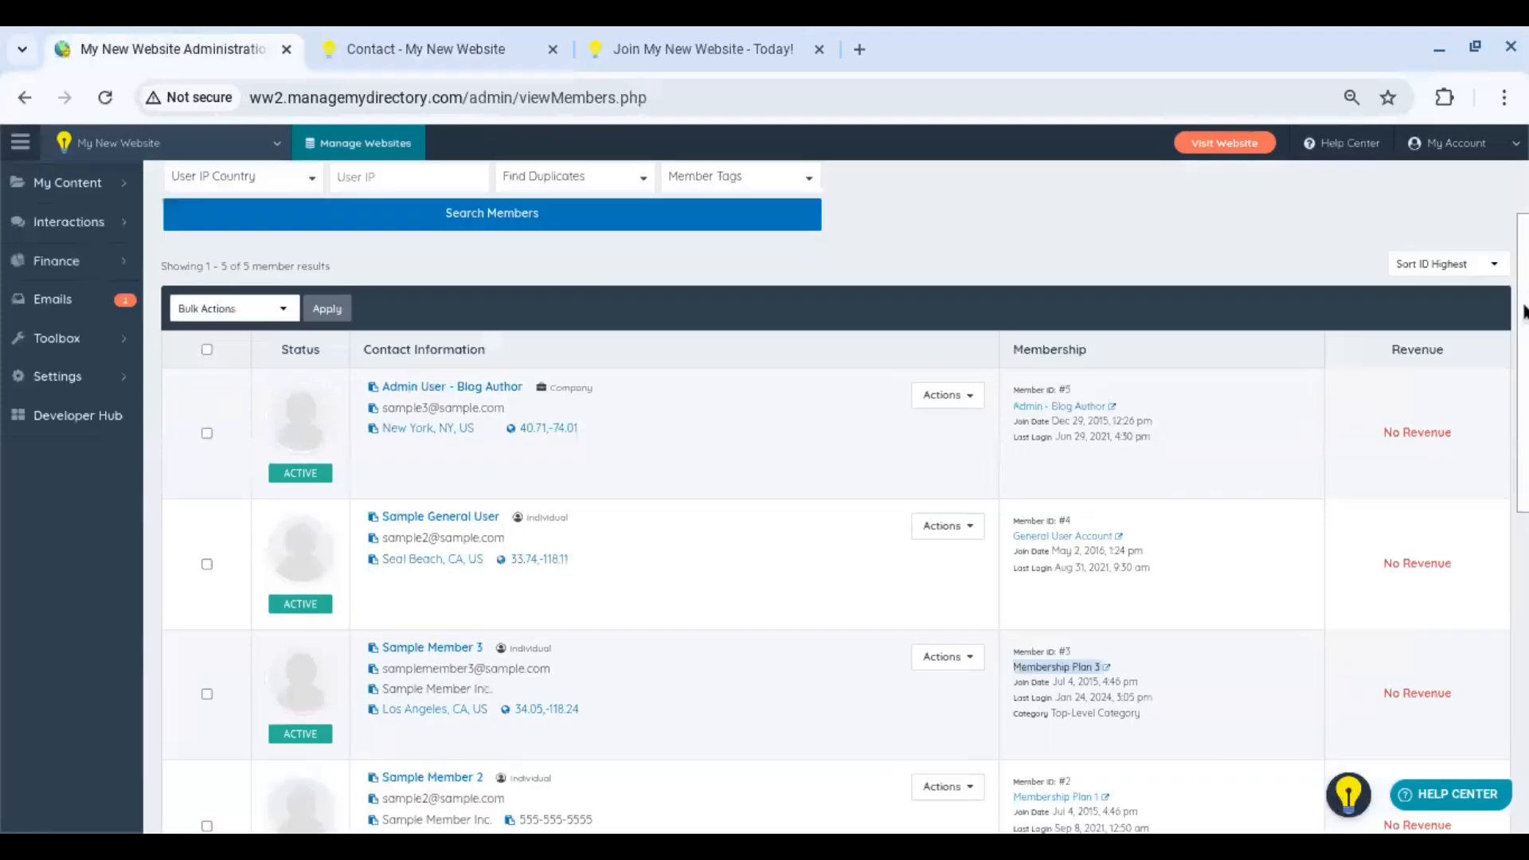
mouse_move(45, 550)
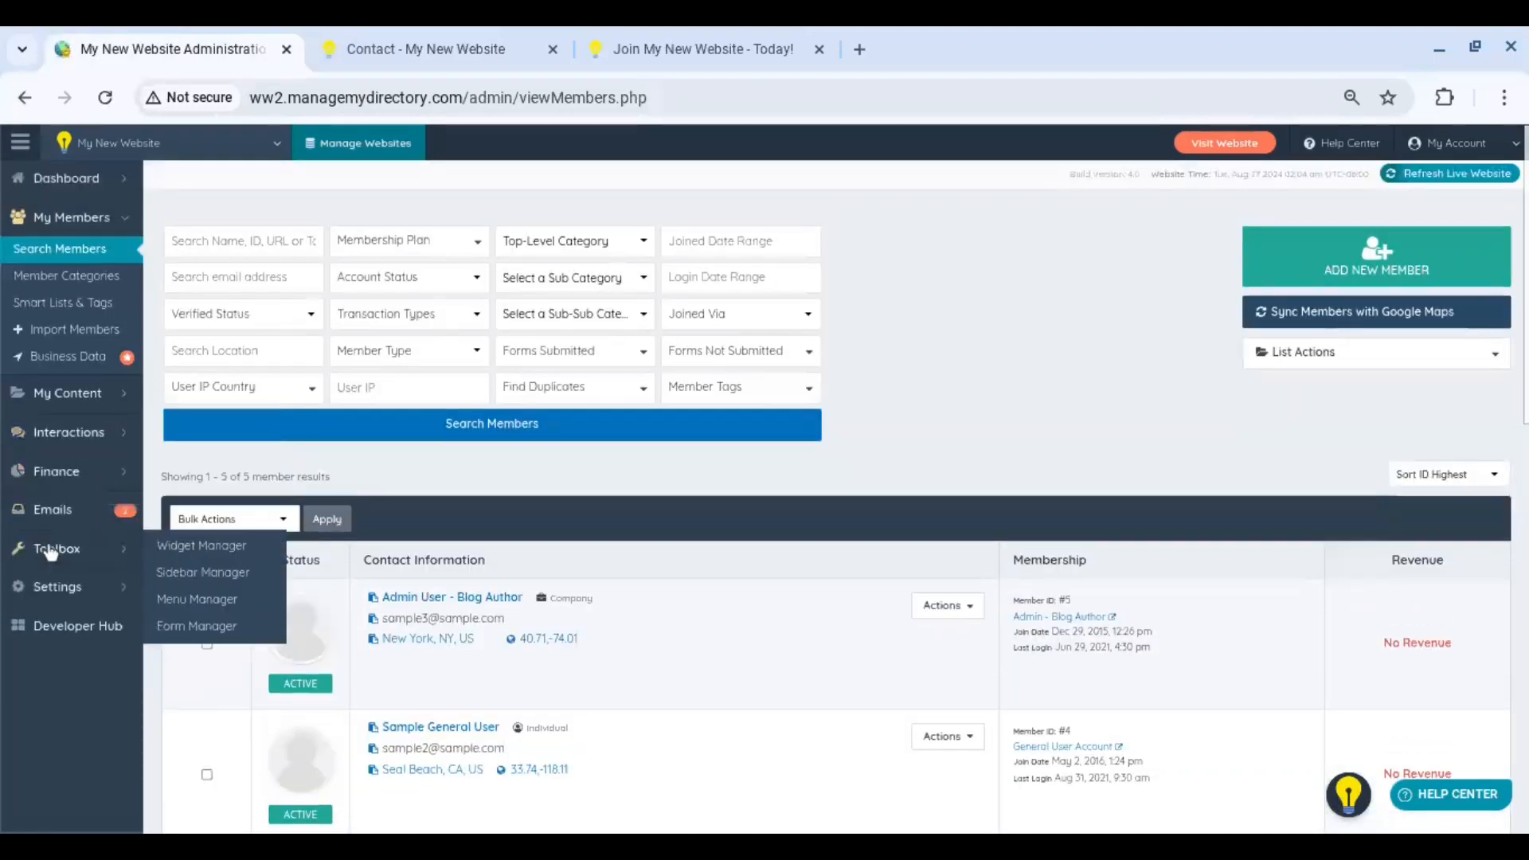
click(213, 631)
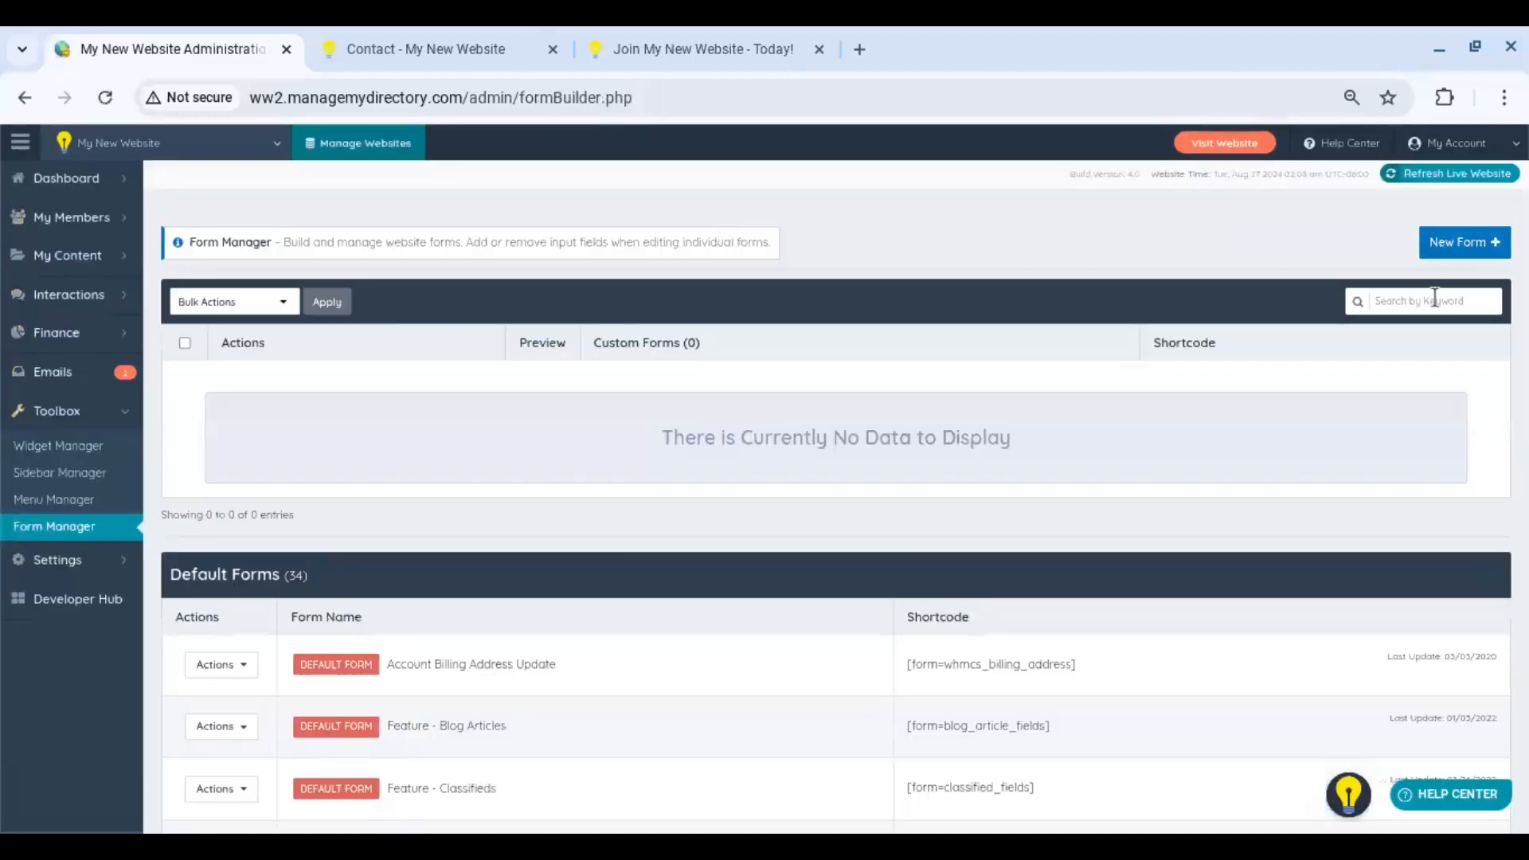
- Search the forms for "contact" and open the default form "Listing - Contact Details - Member" for customization
click(1432, 301)
text(c)
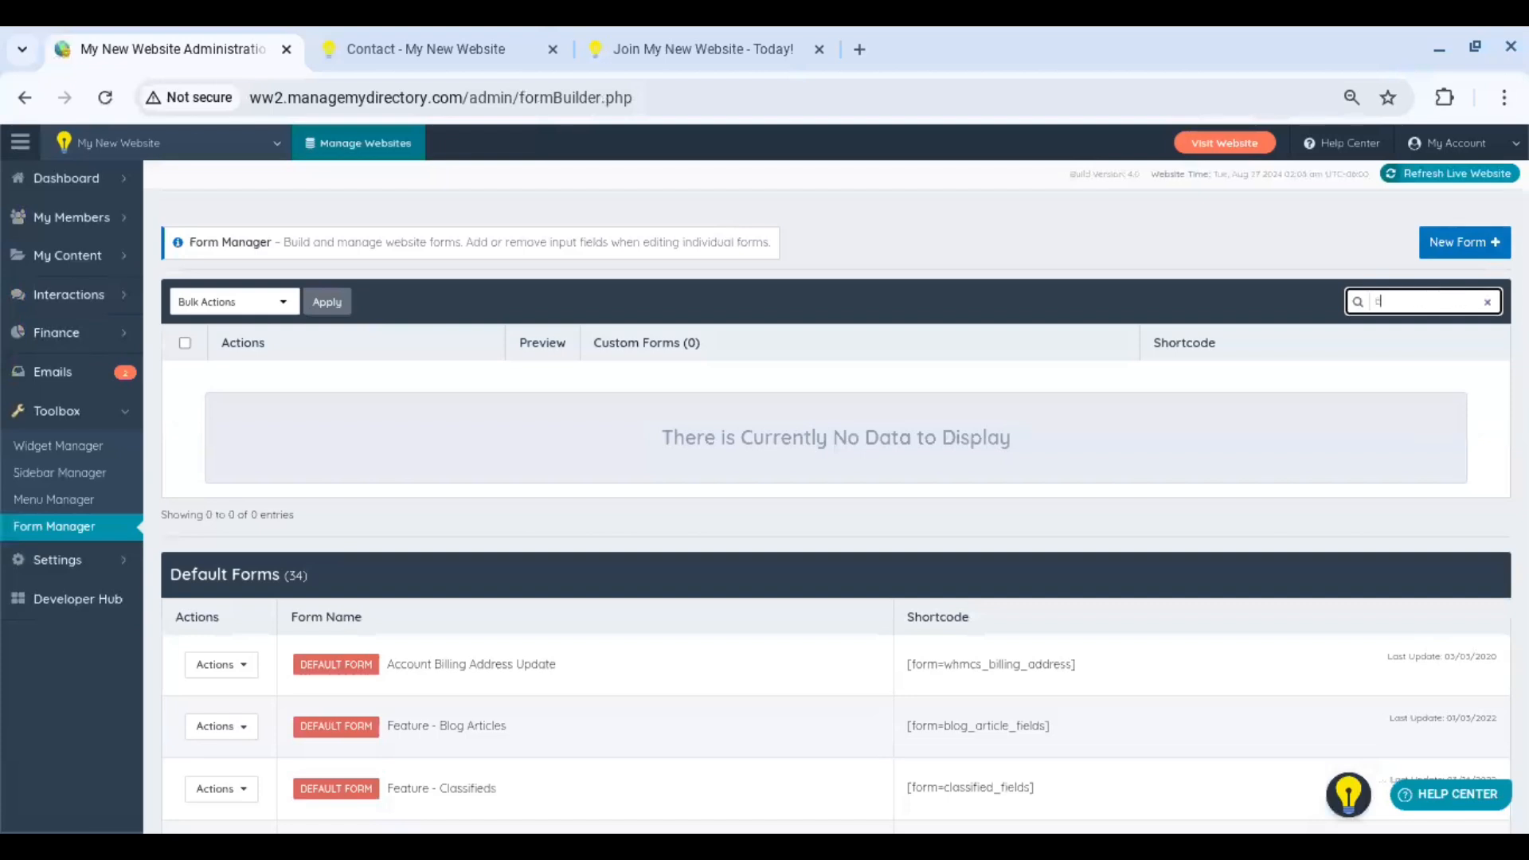
text(ontact)
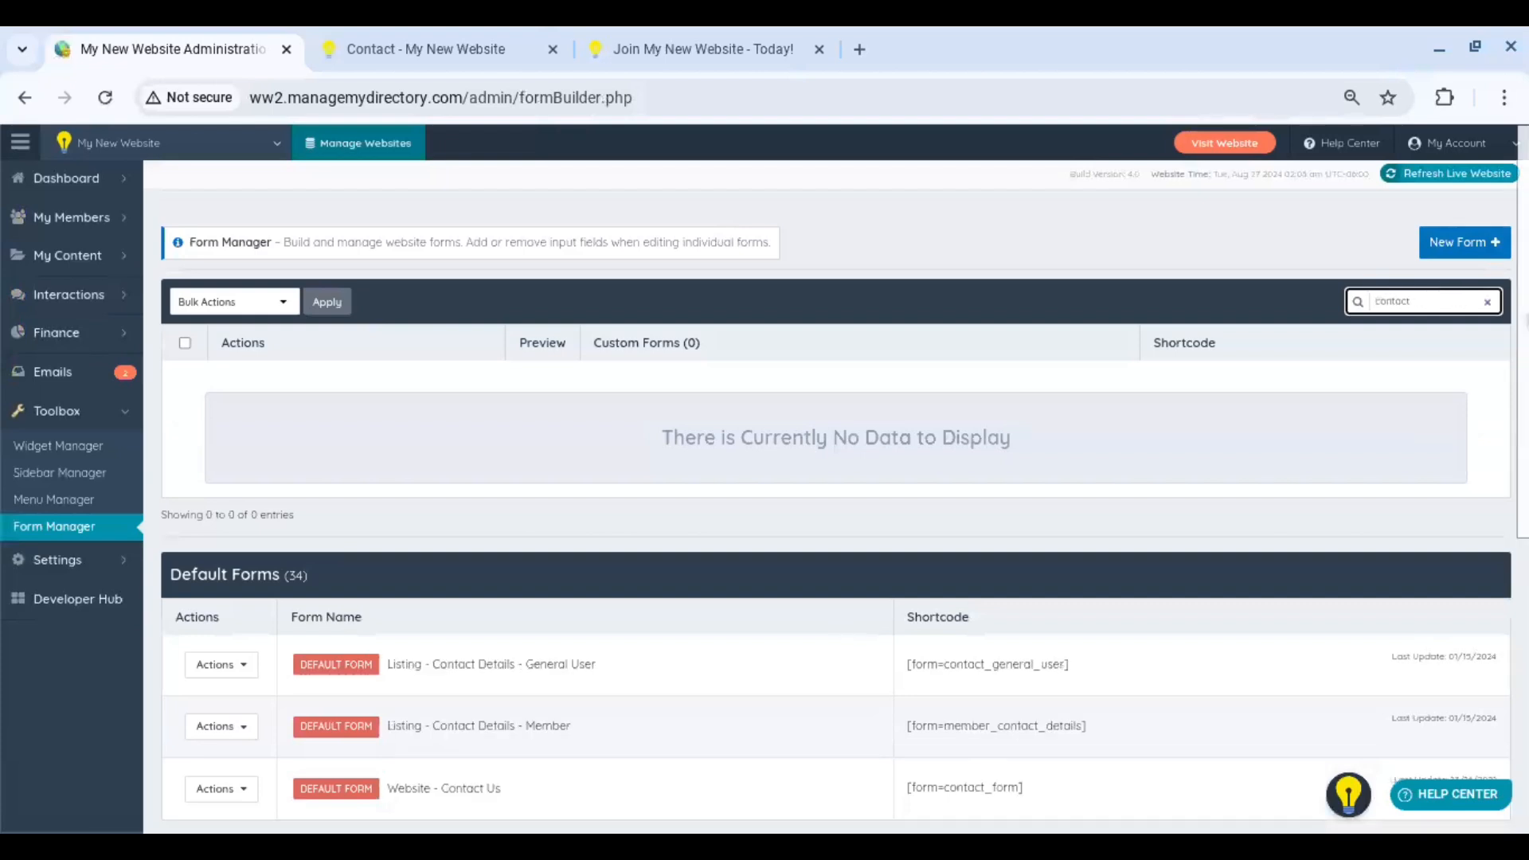
scroll(624, 585, down, 2)
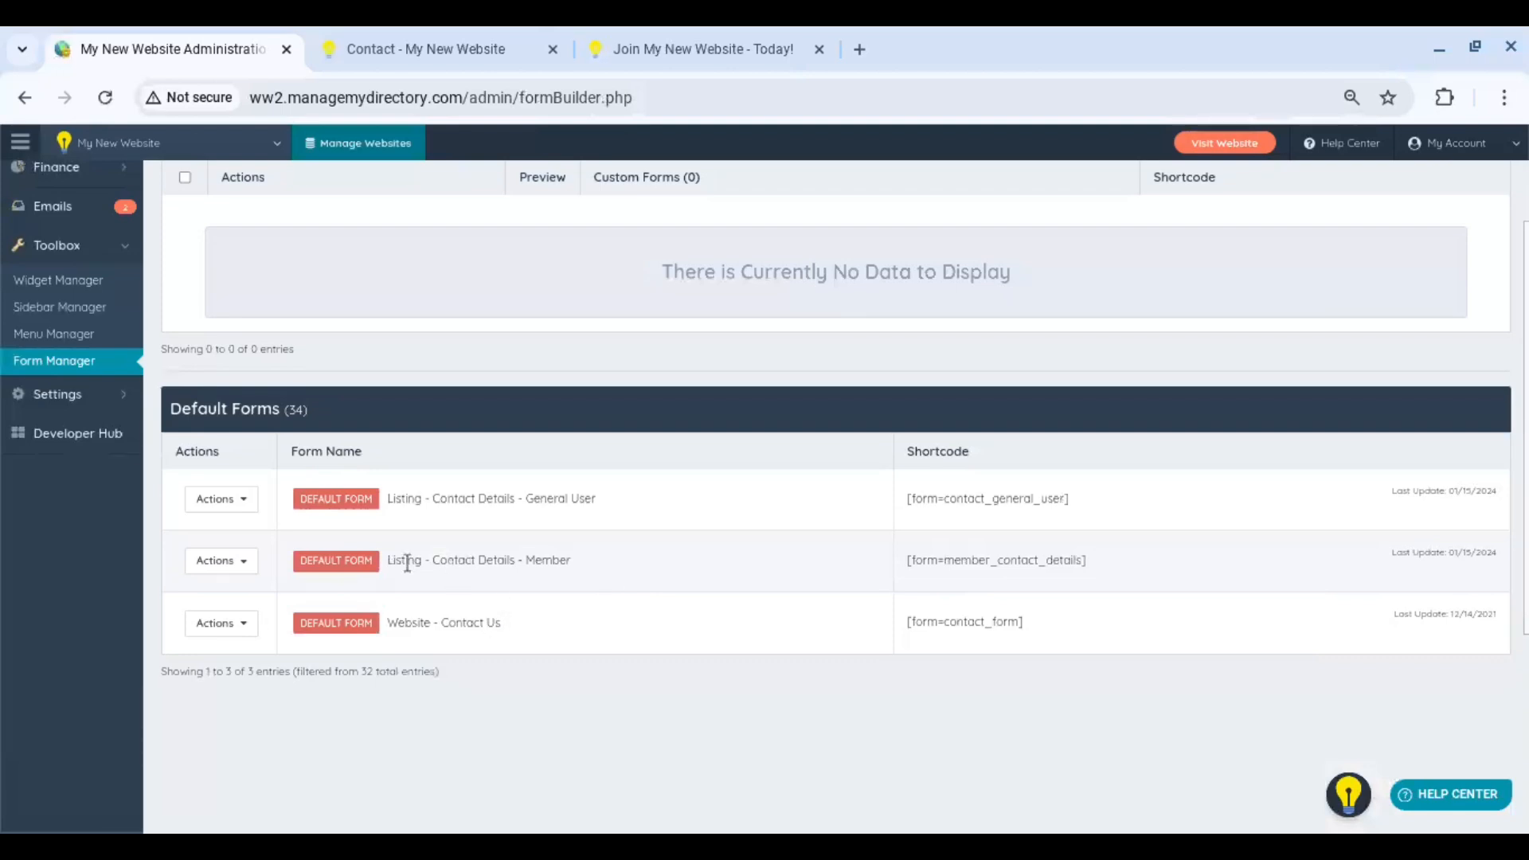
click(213, 565)
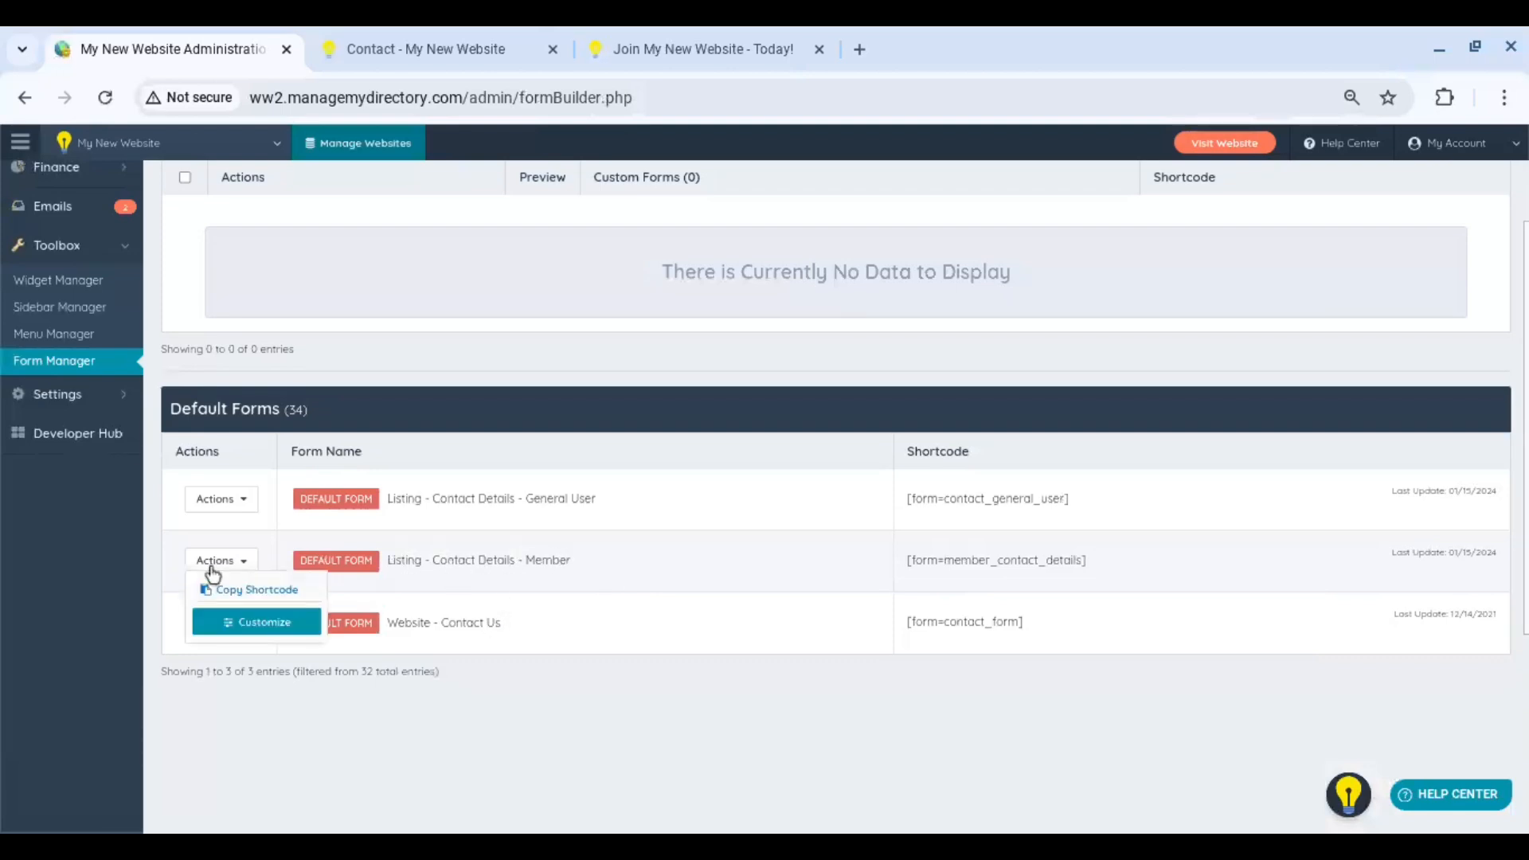
click(271, 627)
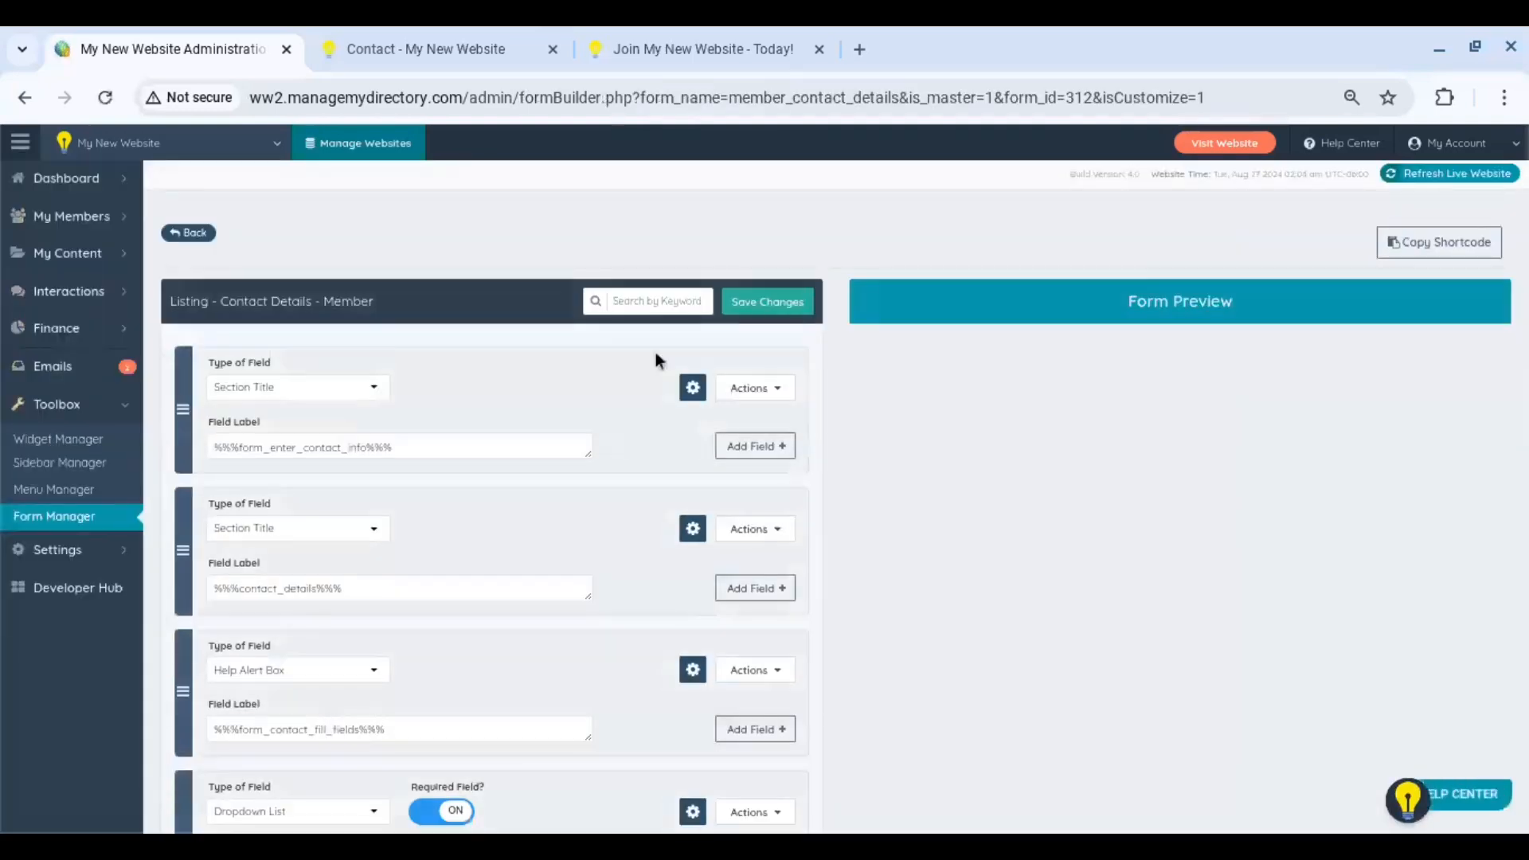
- Append "ff" to the first section title's field label, %%%form_enter_contact_info%%%, and save the form as a custom version
click(441, 447)
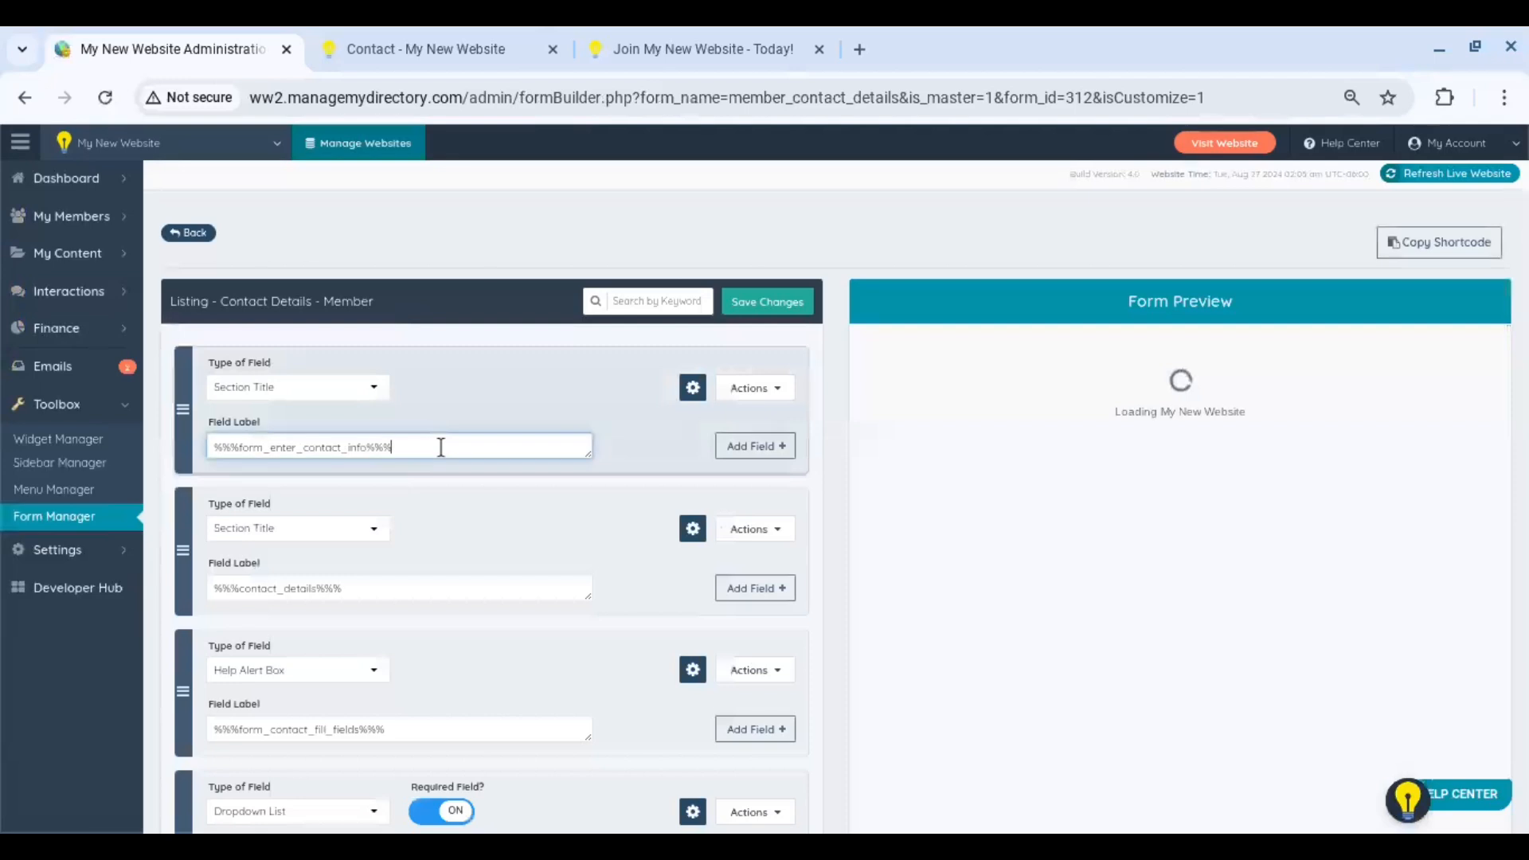
text(ff)
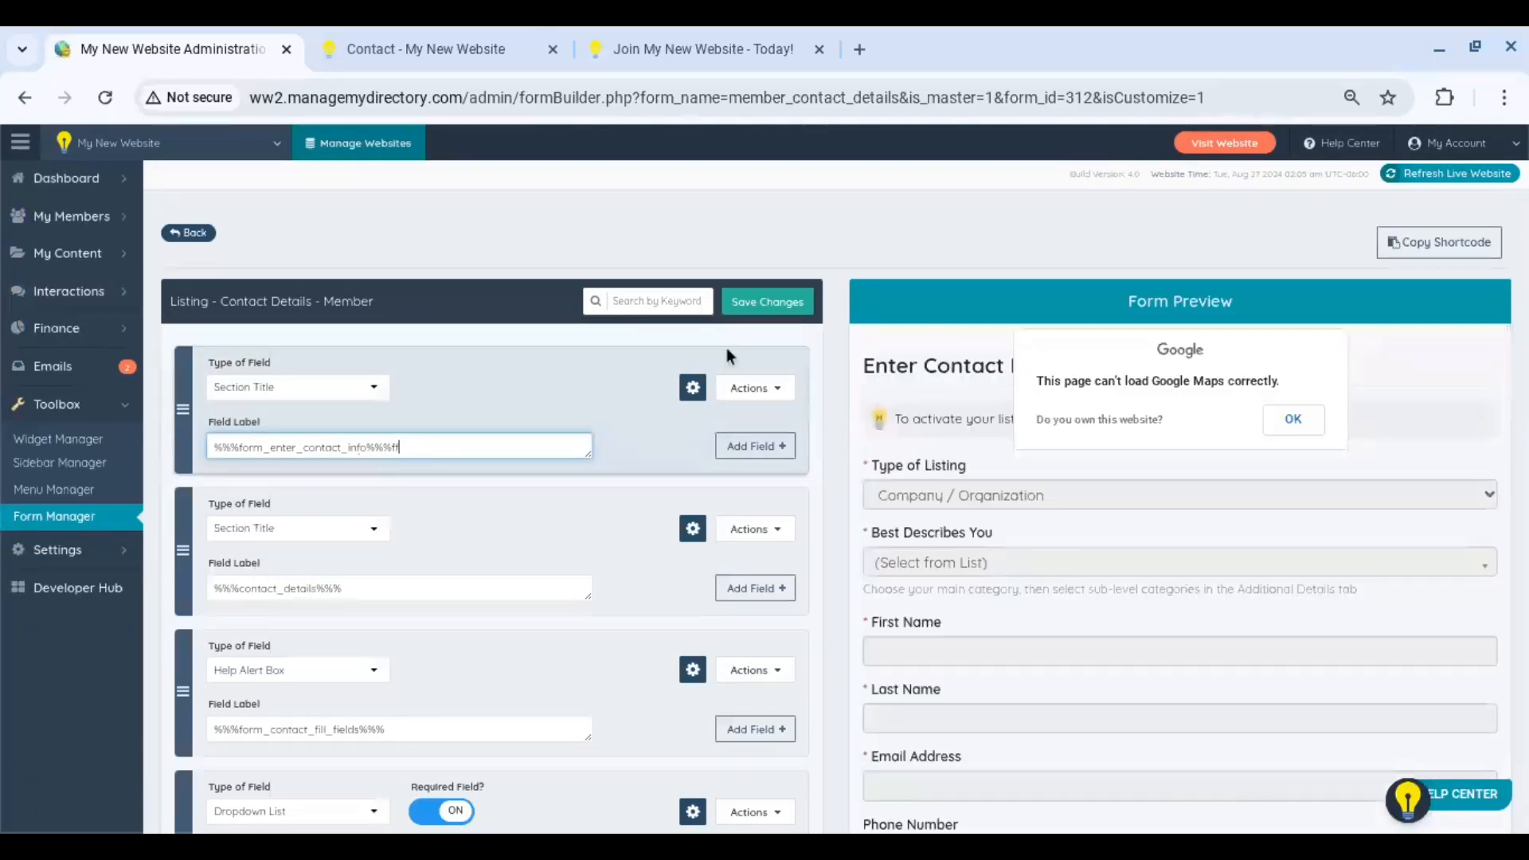
click(765, 303)
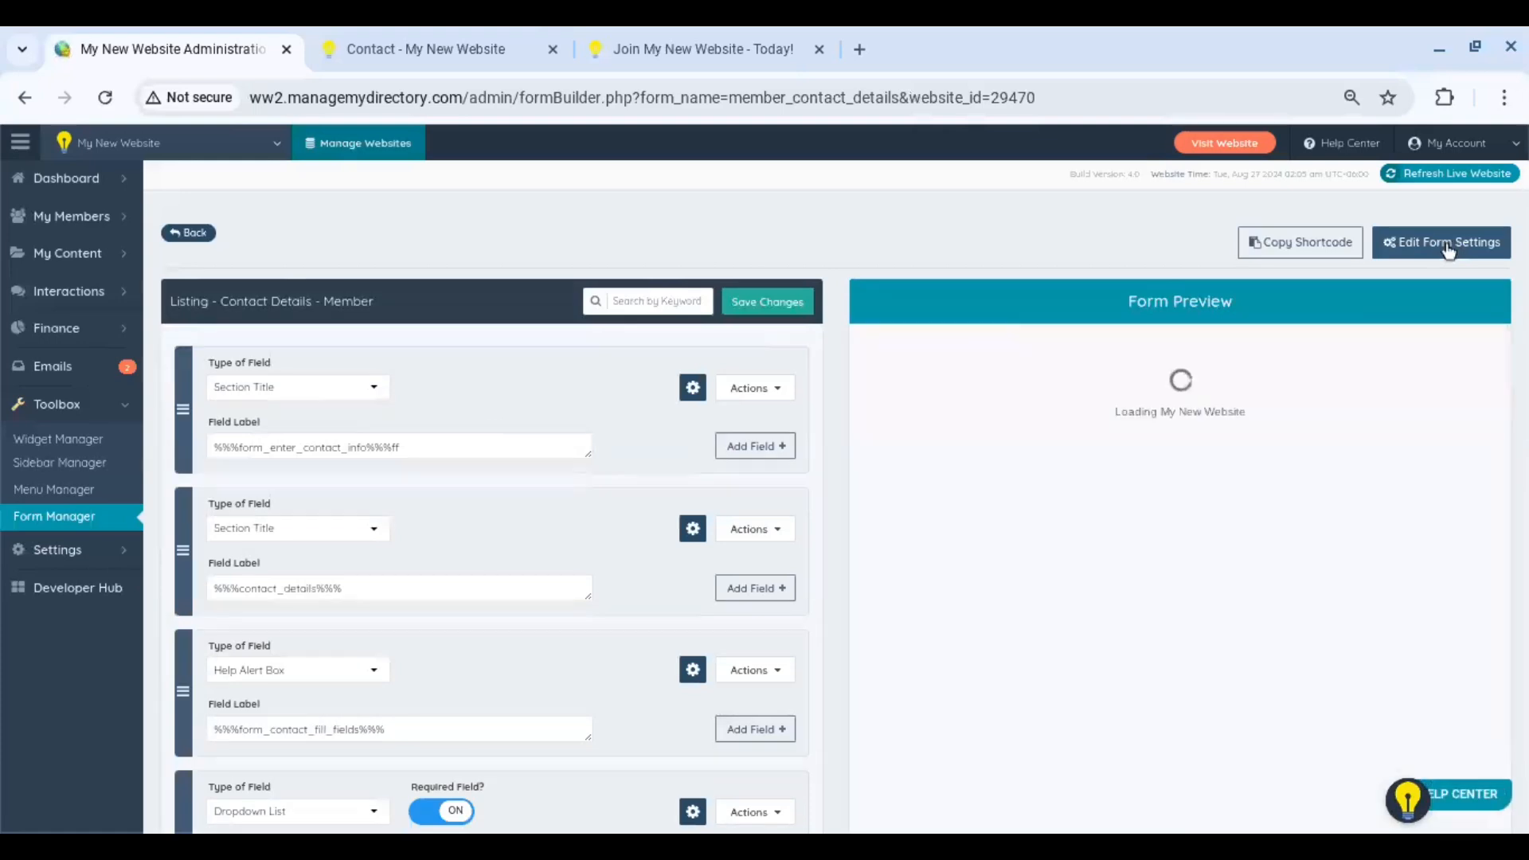
- Rename the form "Listing - Contact Details - Member - Plan - 3" in its form settings and save
click(1448, 251)
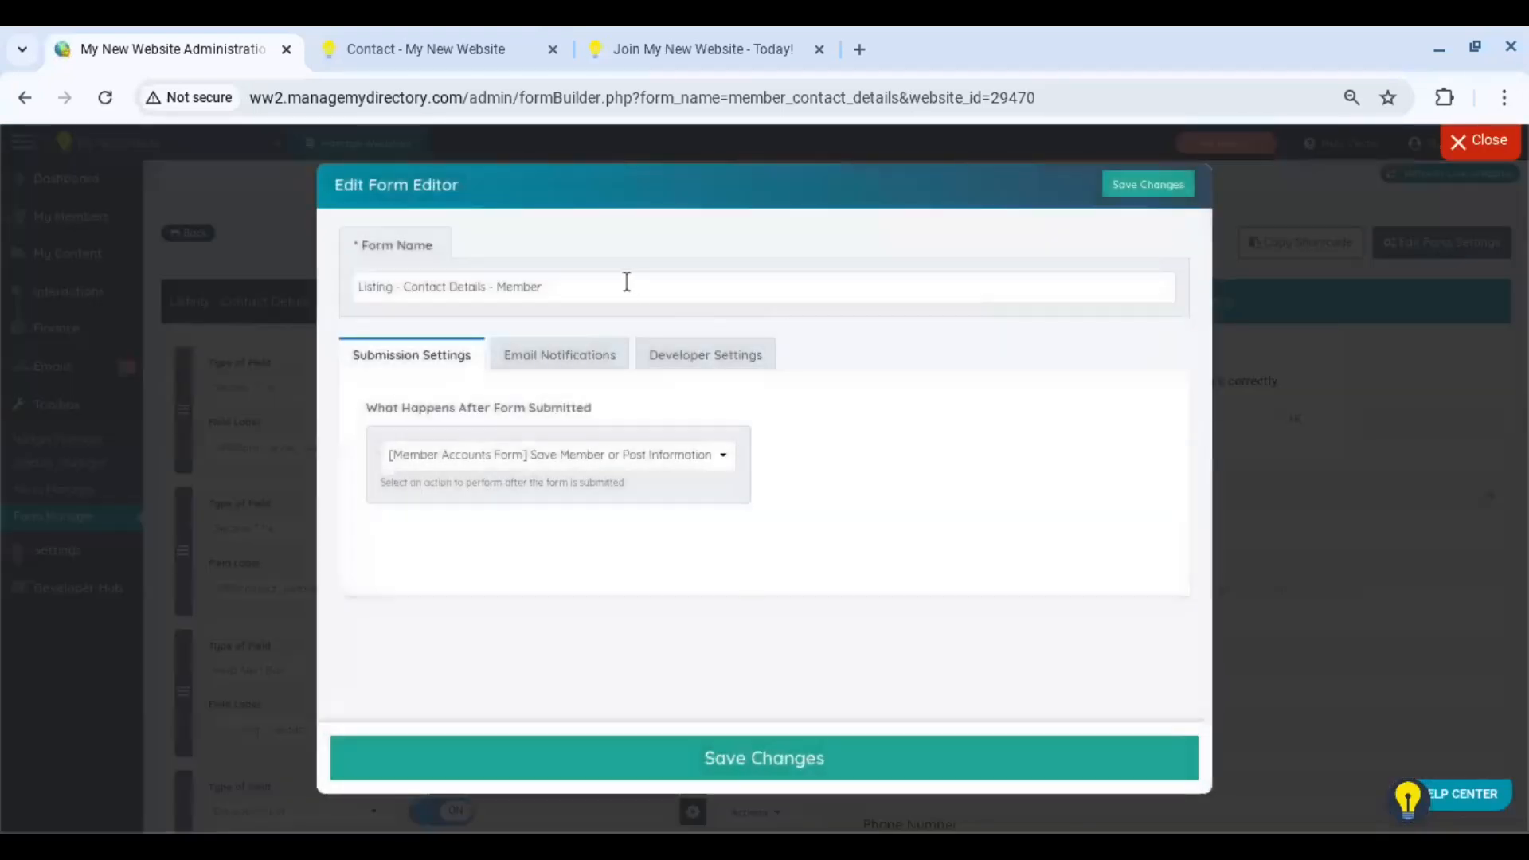
click(627, 282)
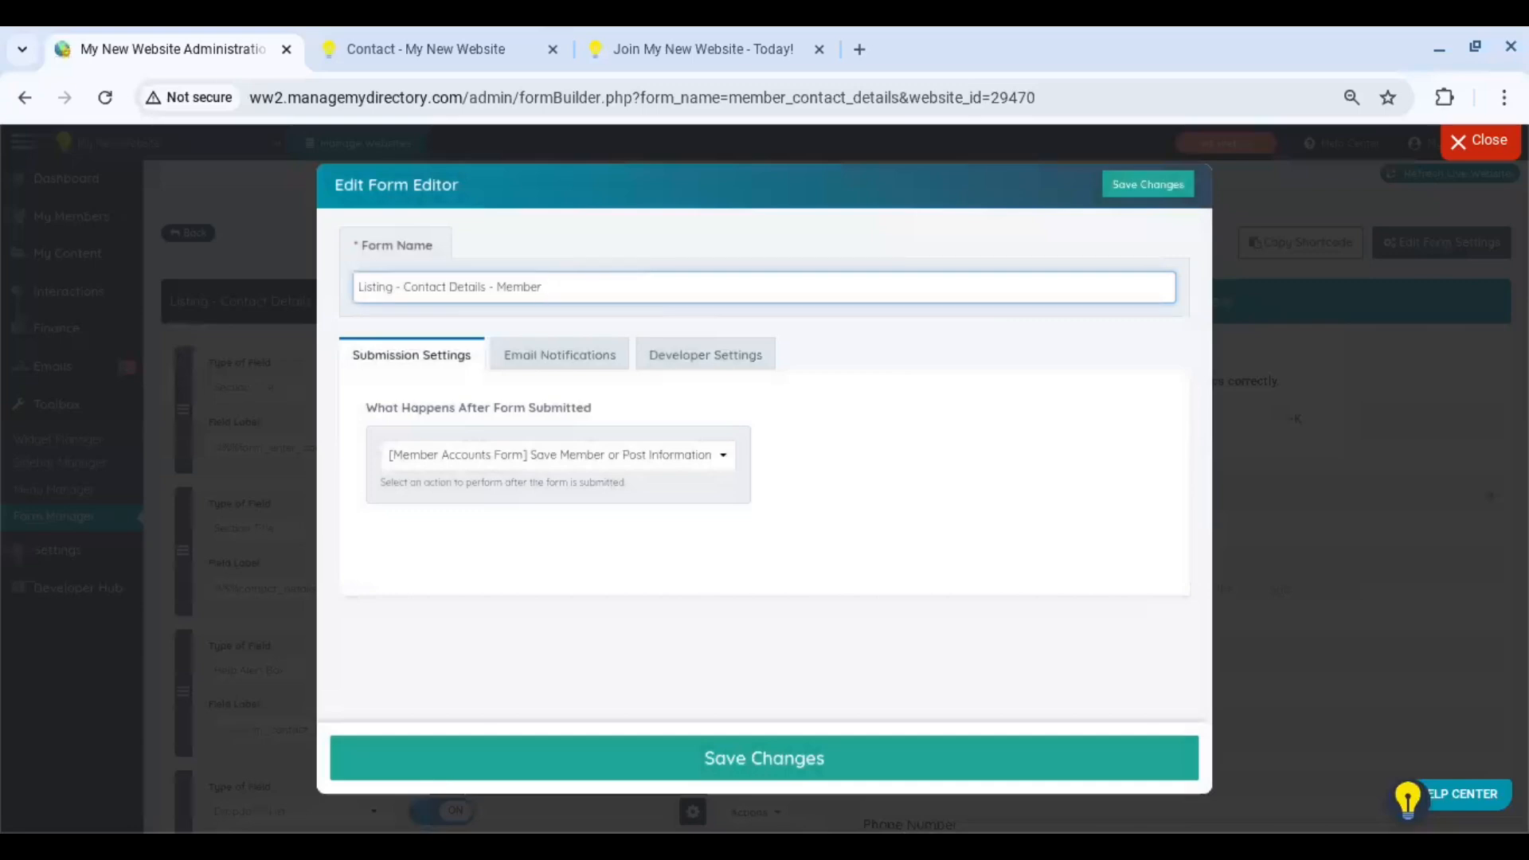
text(- Plan - 3)
click(826, 769)
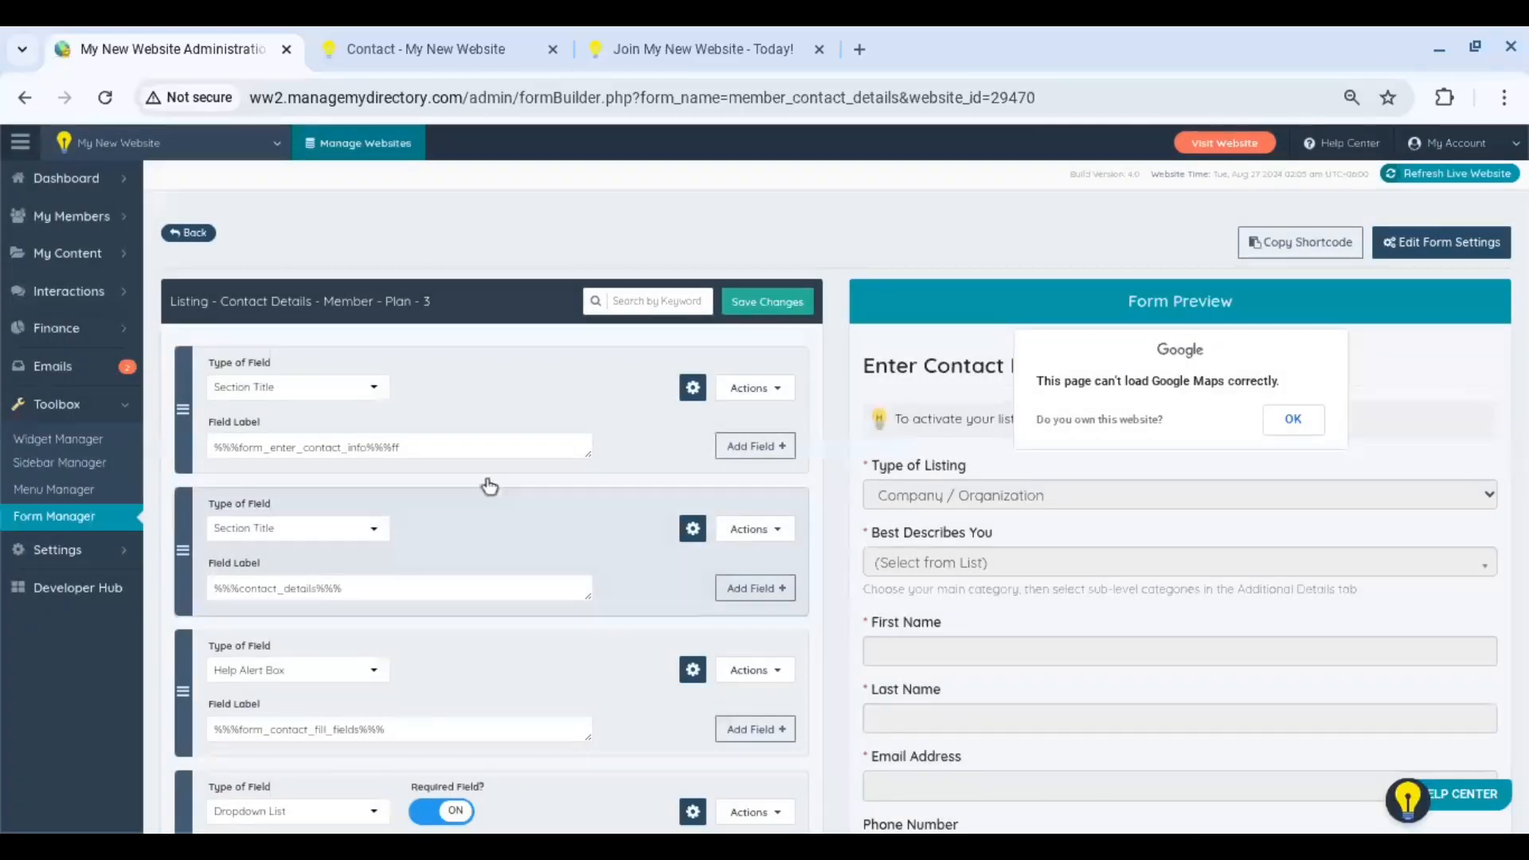
- Restore the first section title's field label to %%%form_enter_contact_info%%% and save the form
click(434, 448)
key(BackSpace)
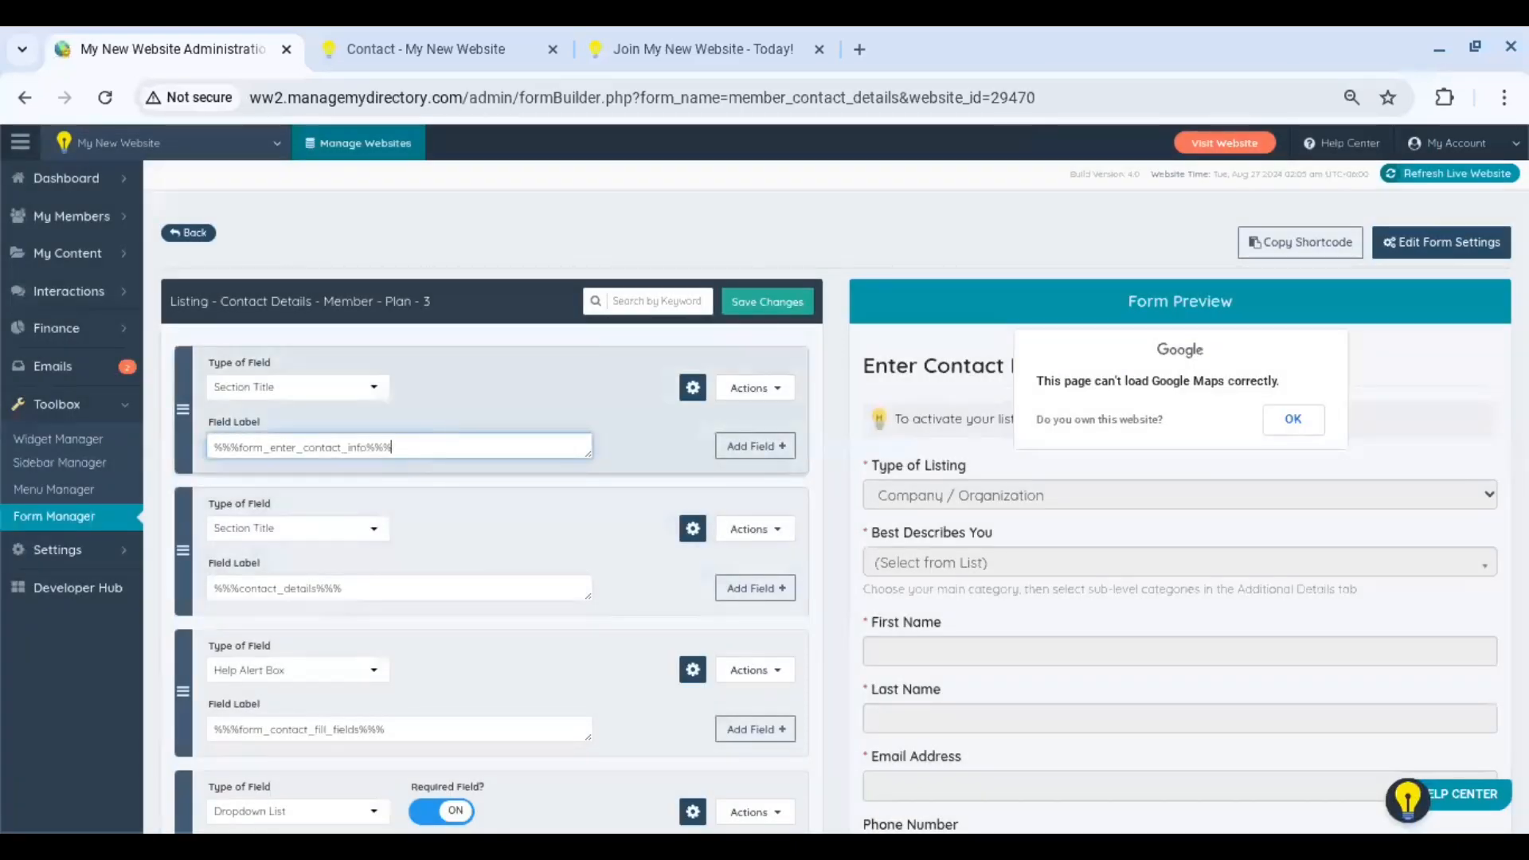
click(761, 317)
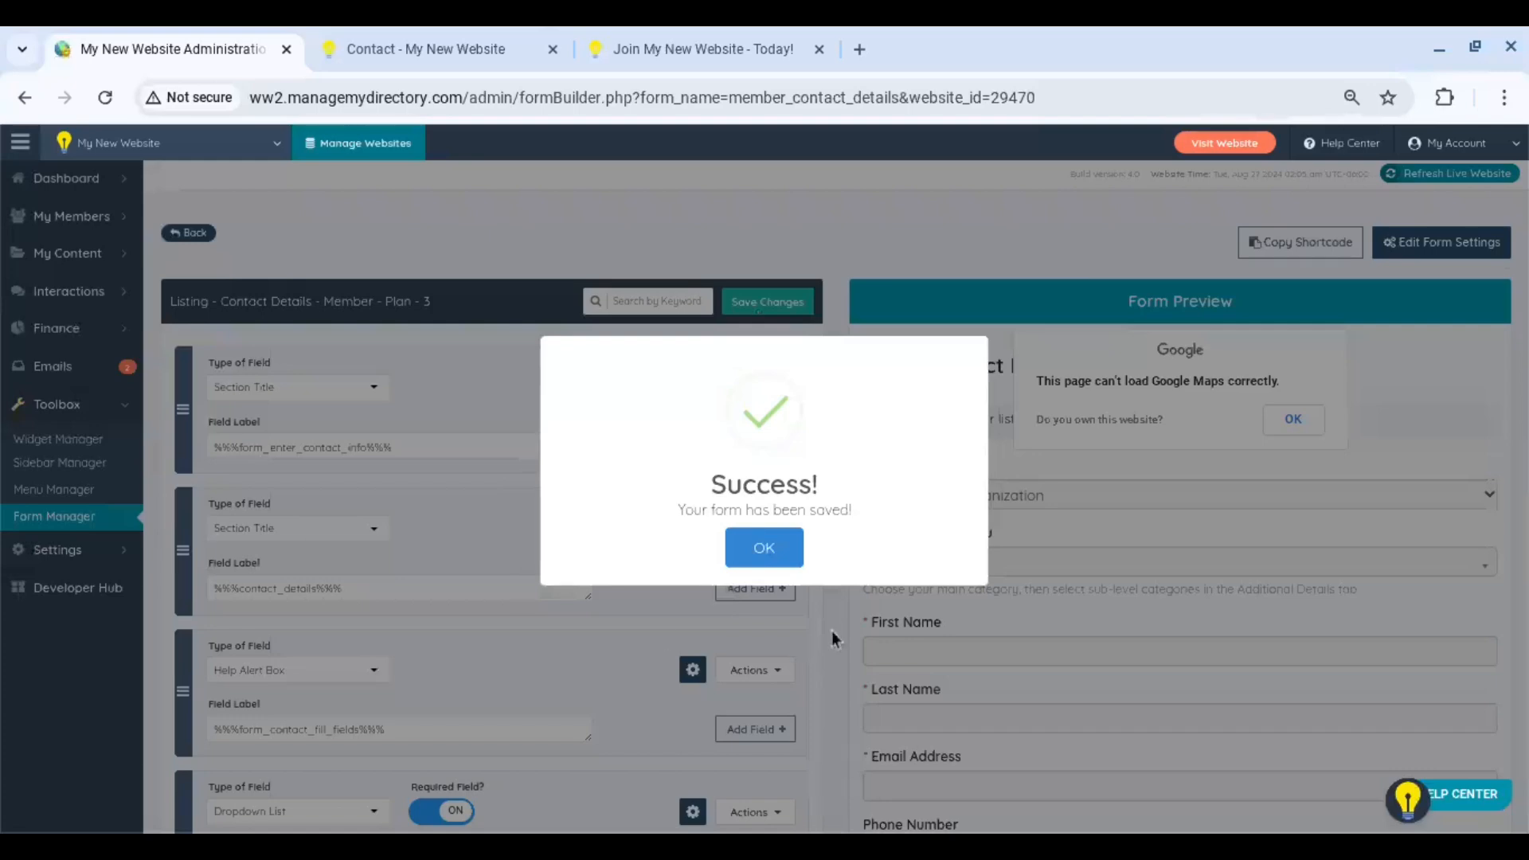
click(779, 548)
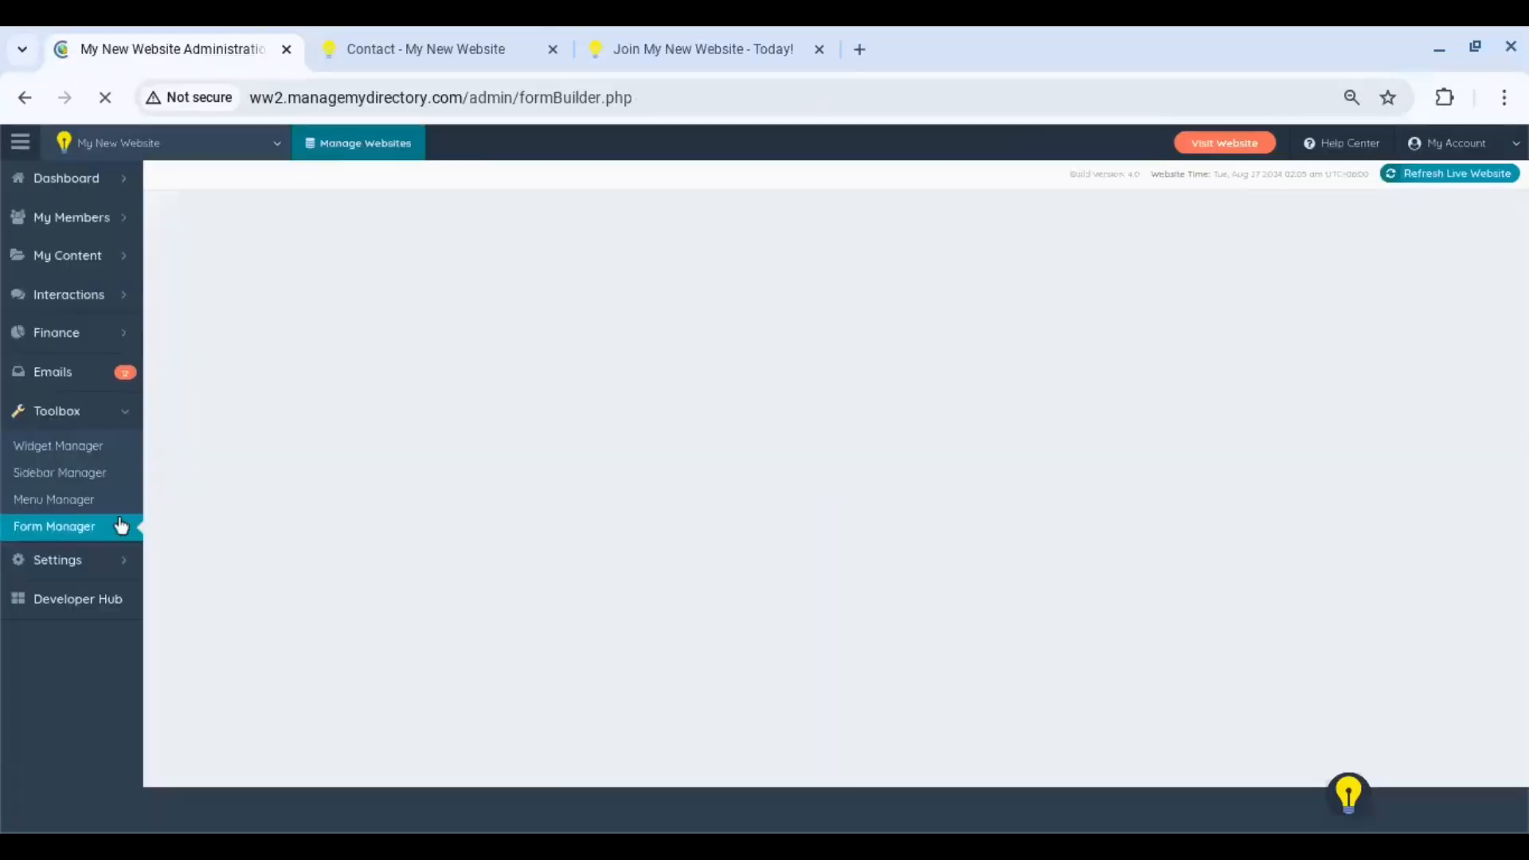
- Clone the Plan 3 contact form as "Copy of Listing - Contact Details - Member - Other Plans", save it, and return to the form list
click(328, 409)
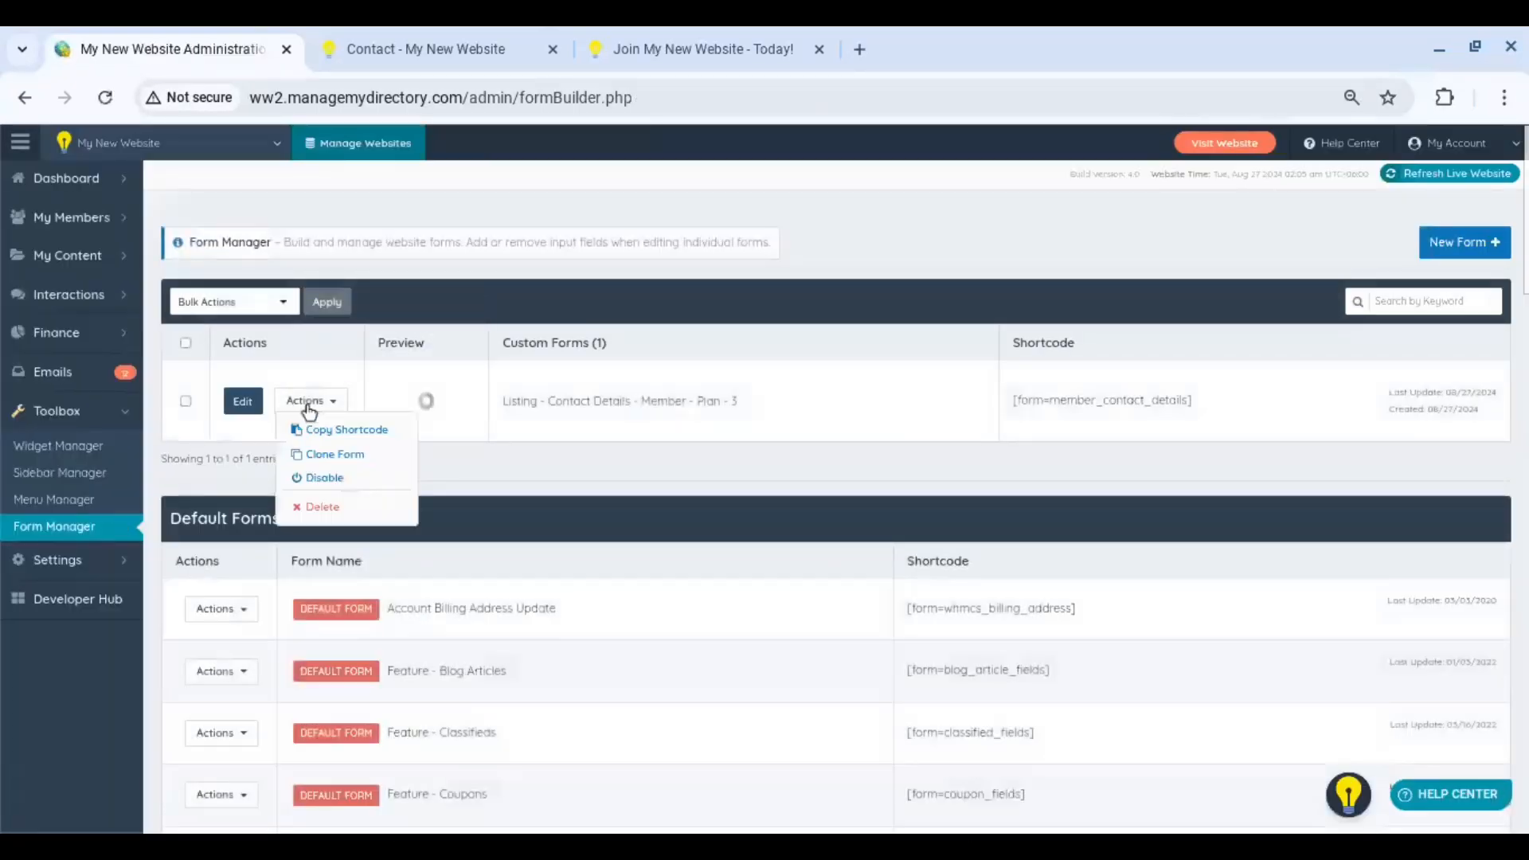
click(340, 456)
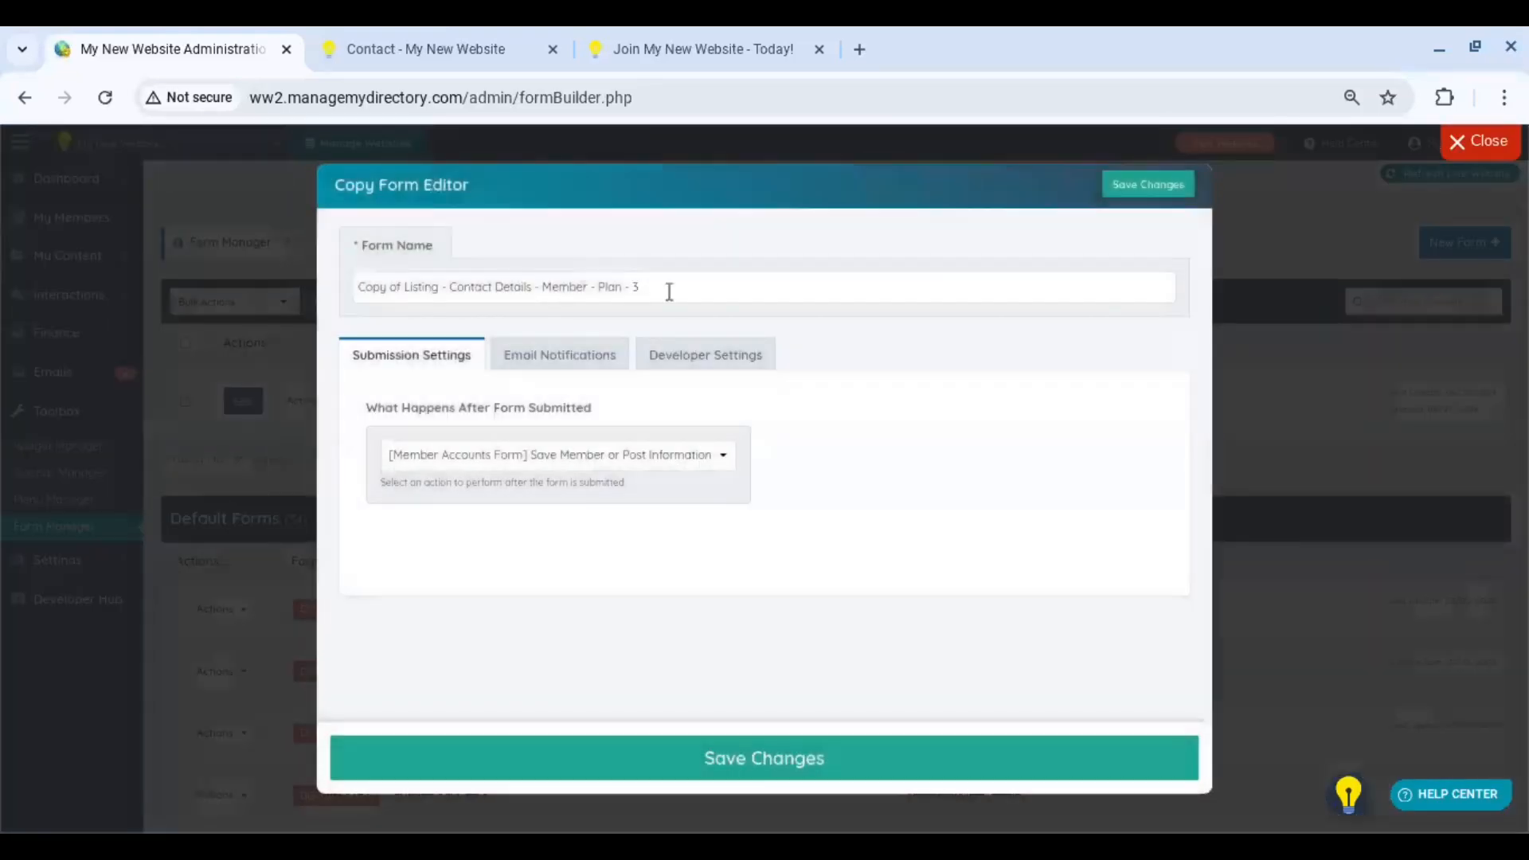
click(669, 292)
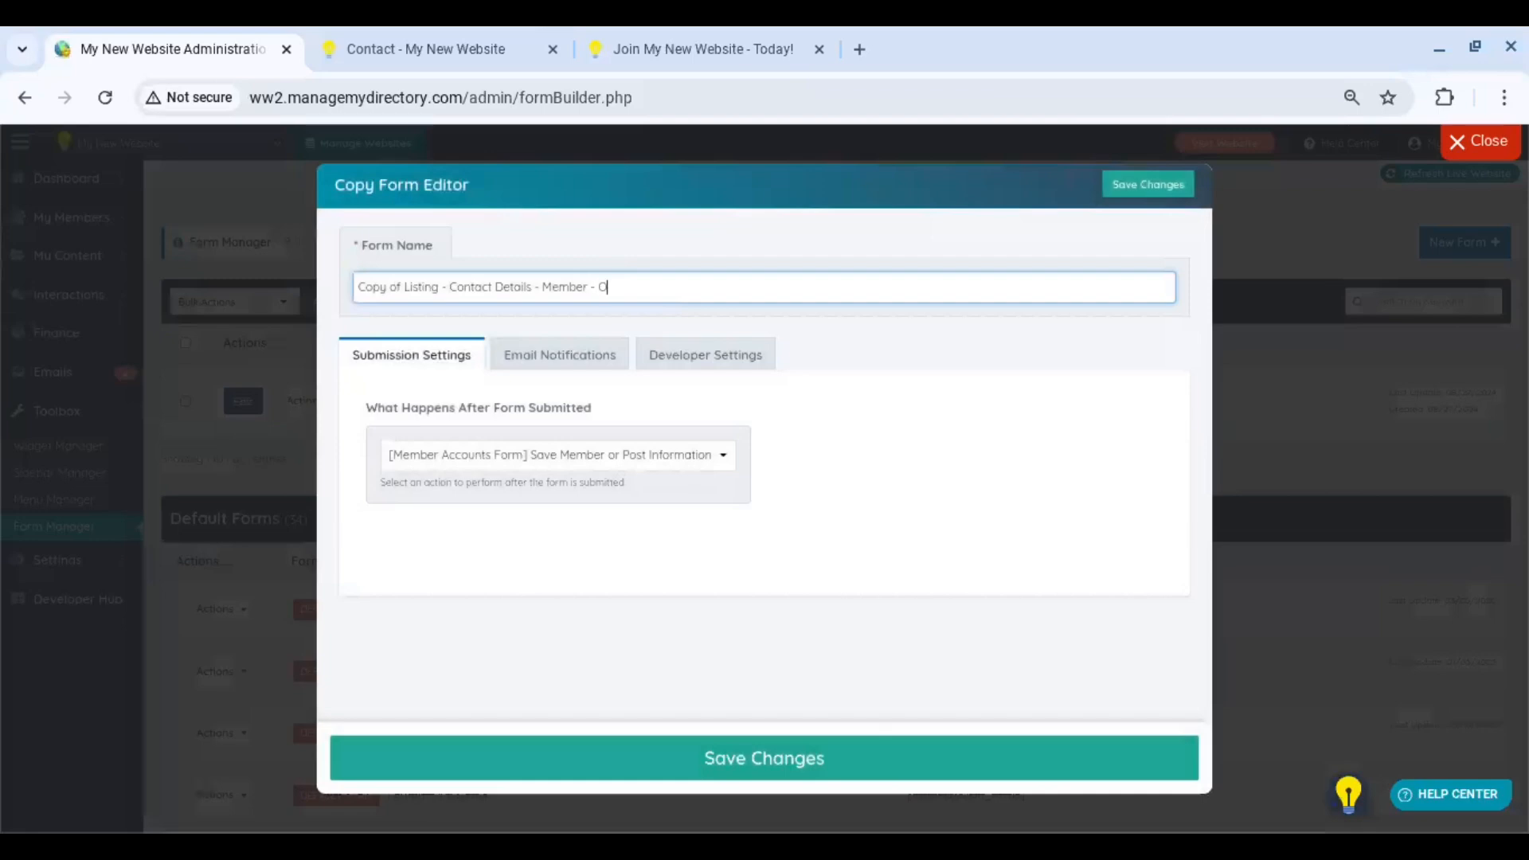
text(Other Plans)
click(862, 763)
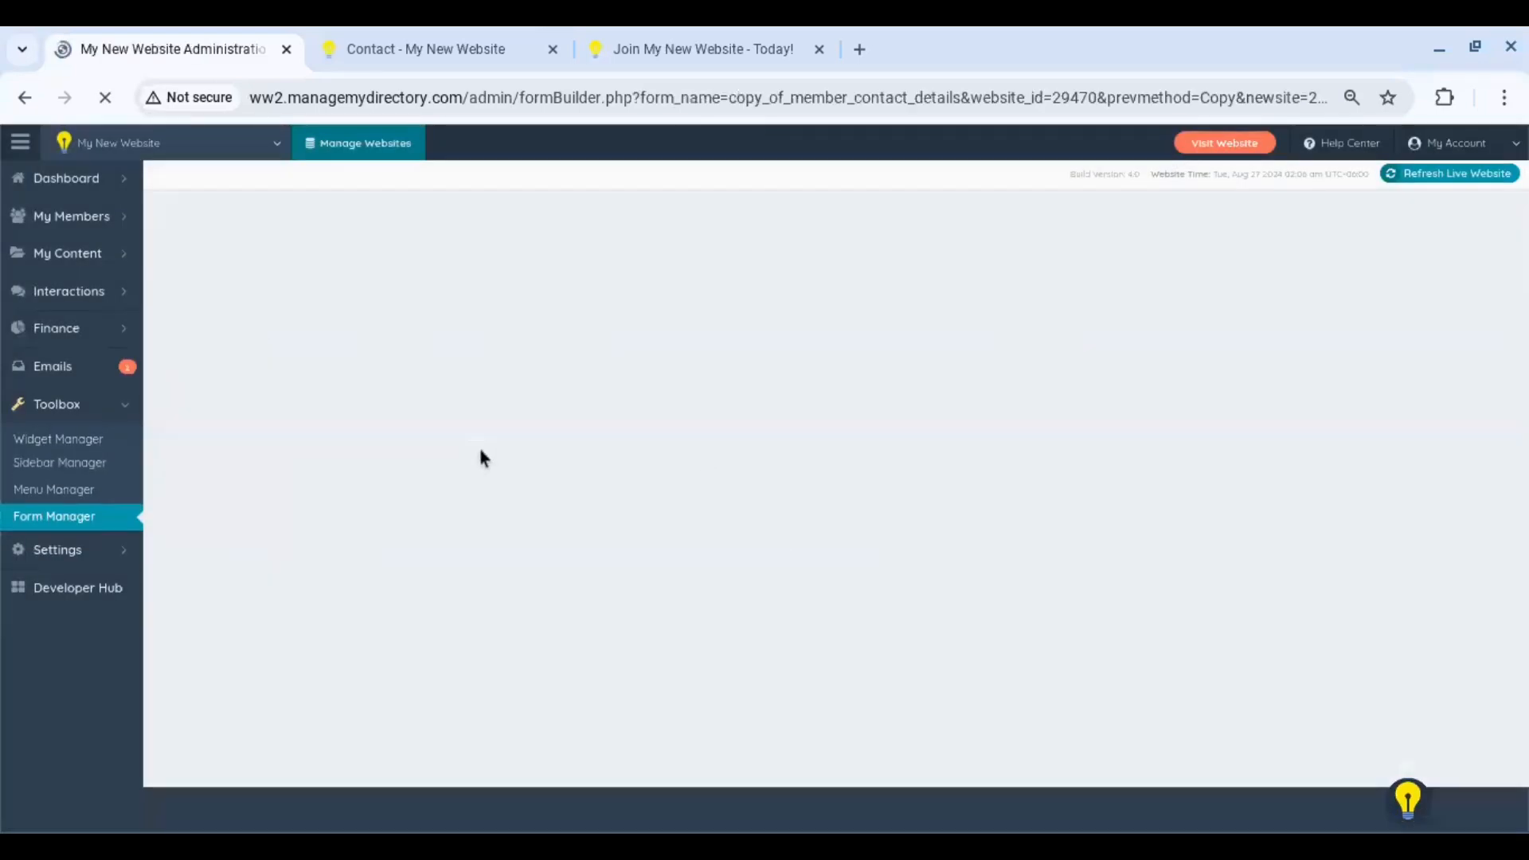
click(82, 526)
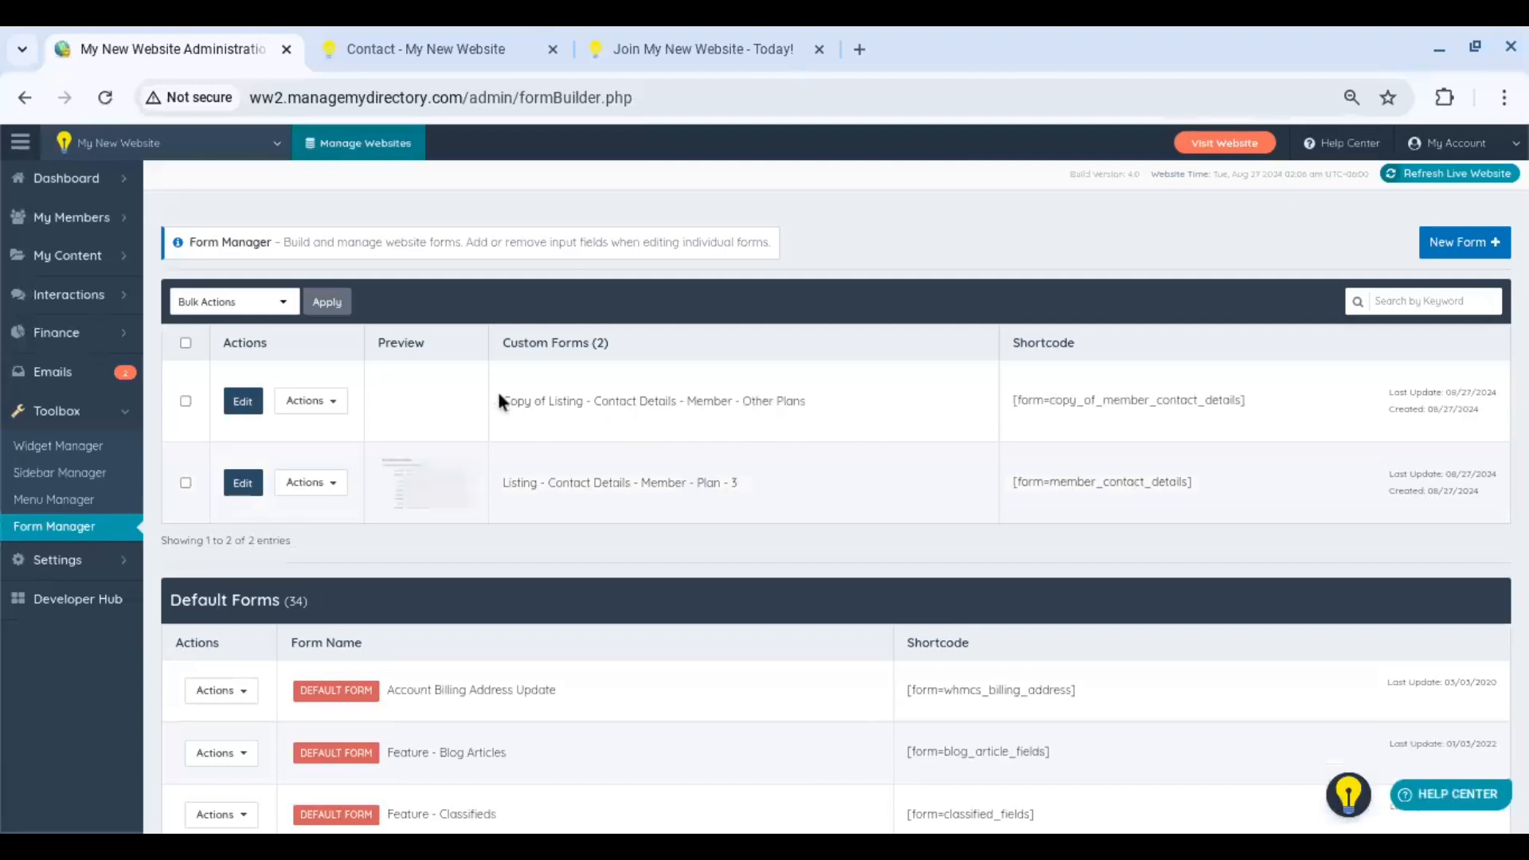
- Compare the names of the two custom forms and review the plan features on the website's join page
drag(497, 390, 588, 402)
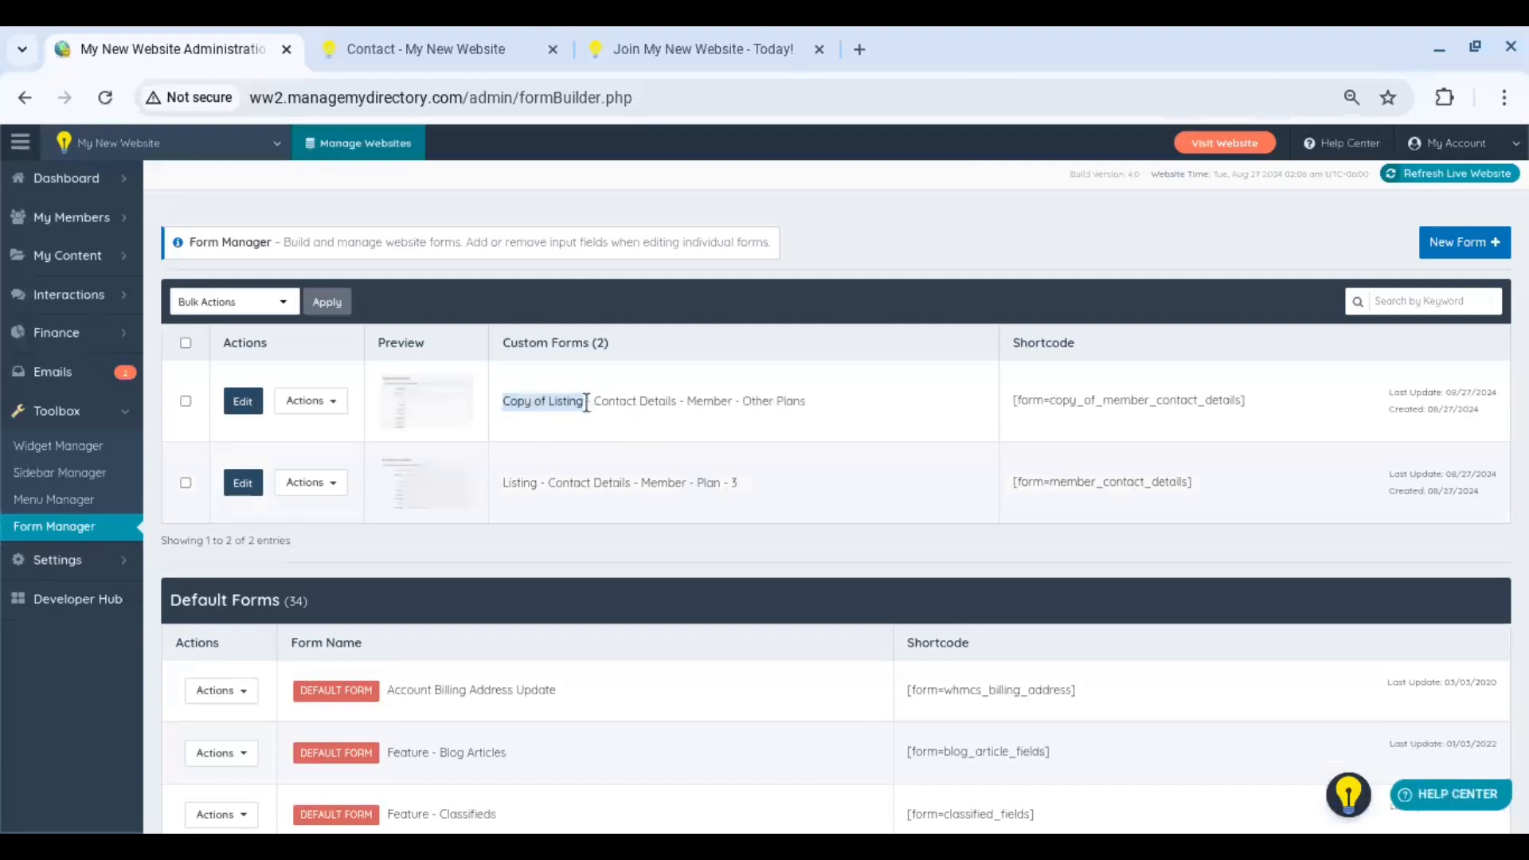
click(792, 421)
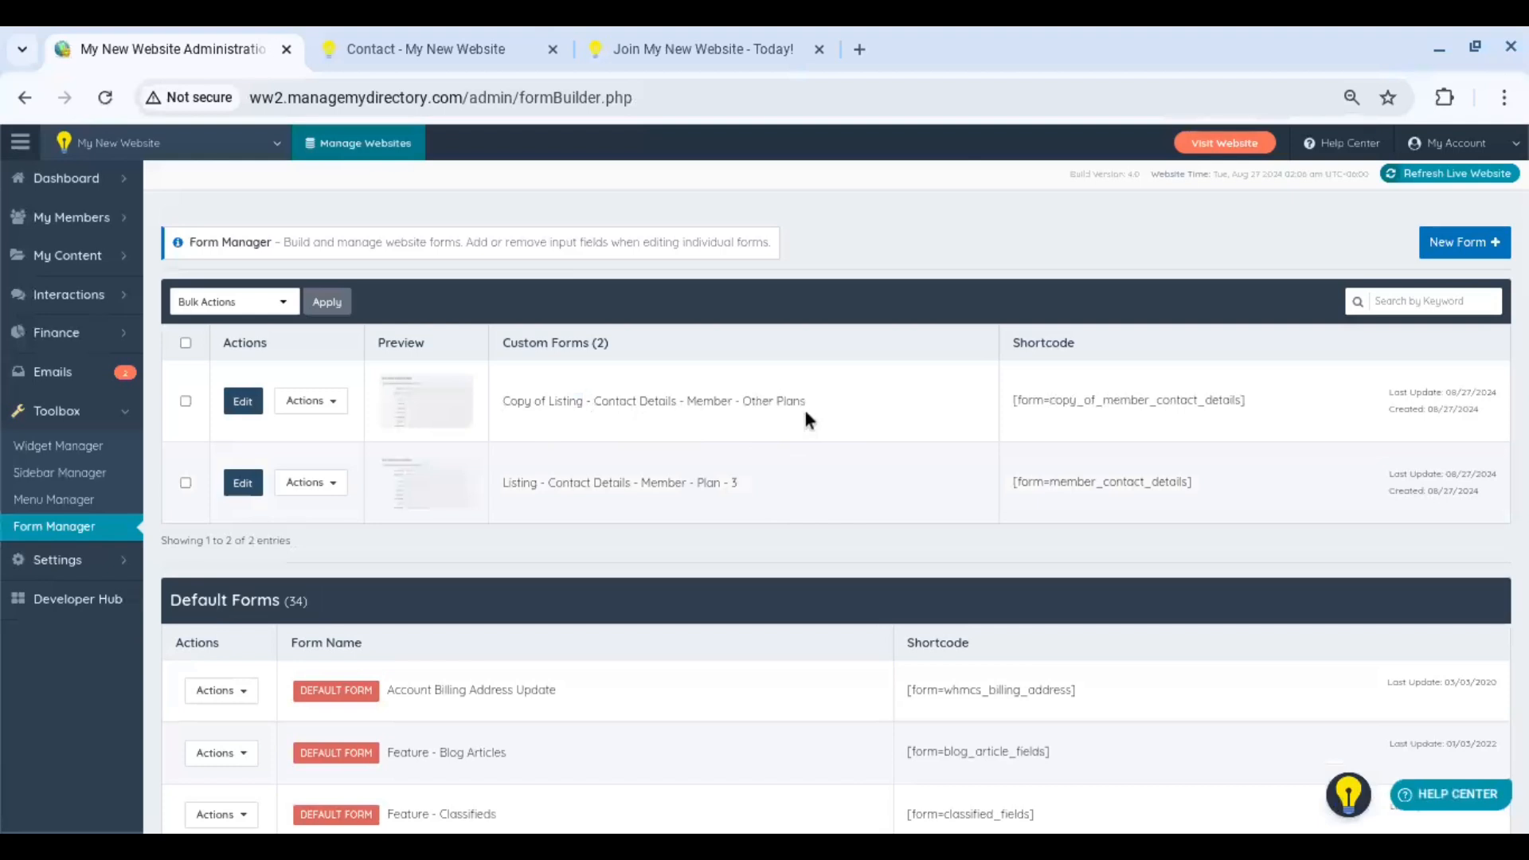
drag(765, 483, 497, 491)
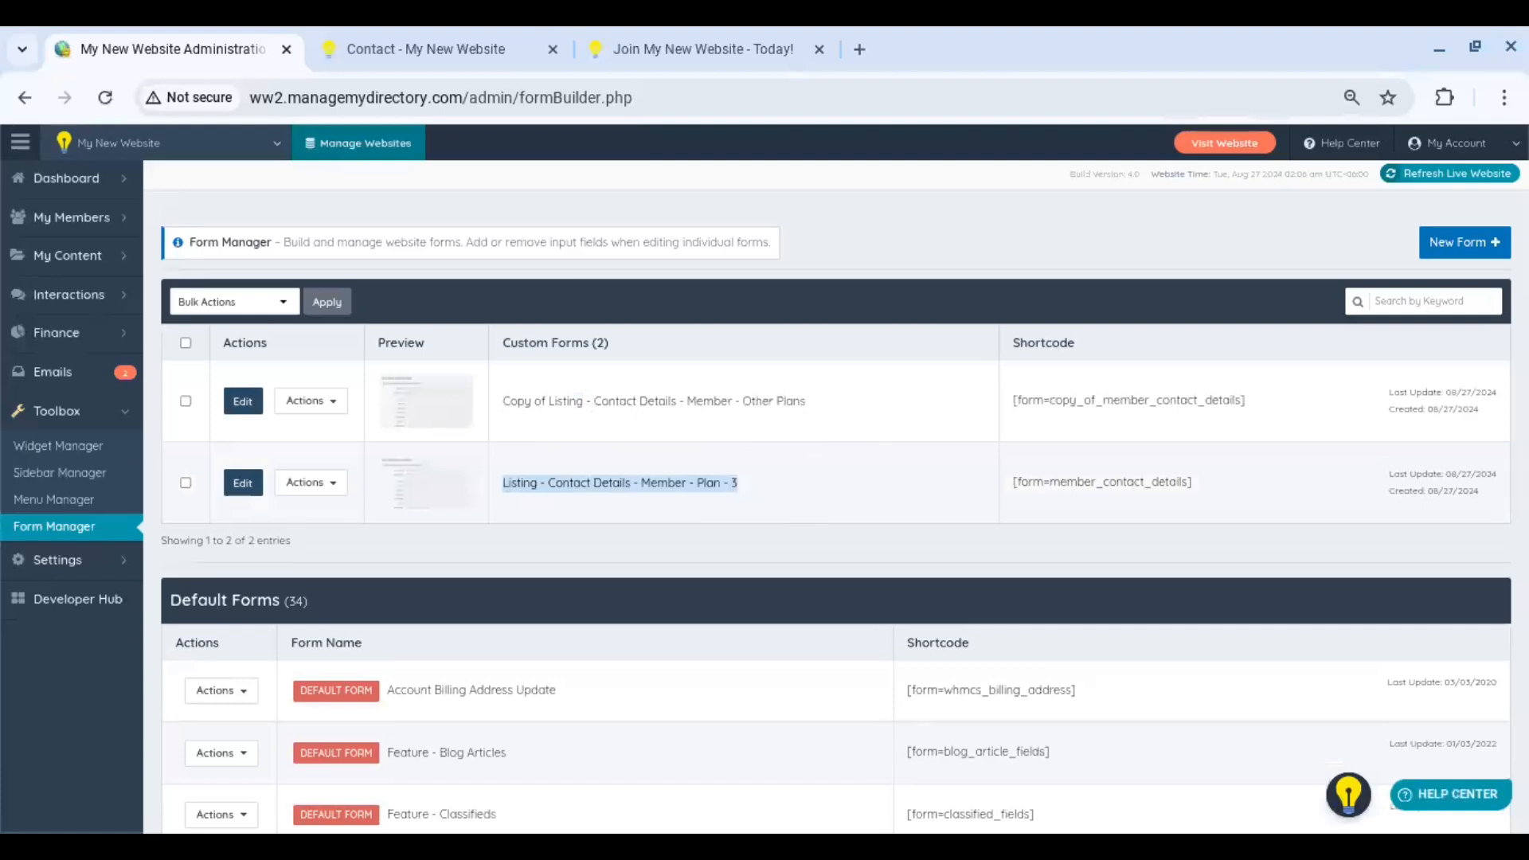
click(816, 398)
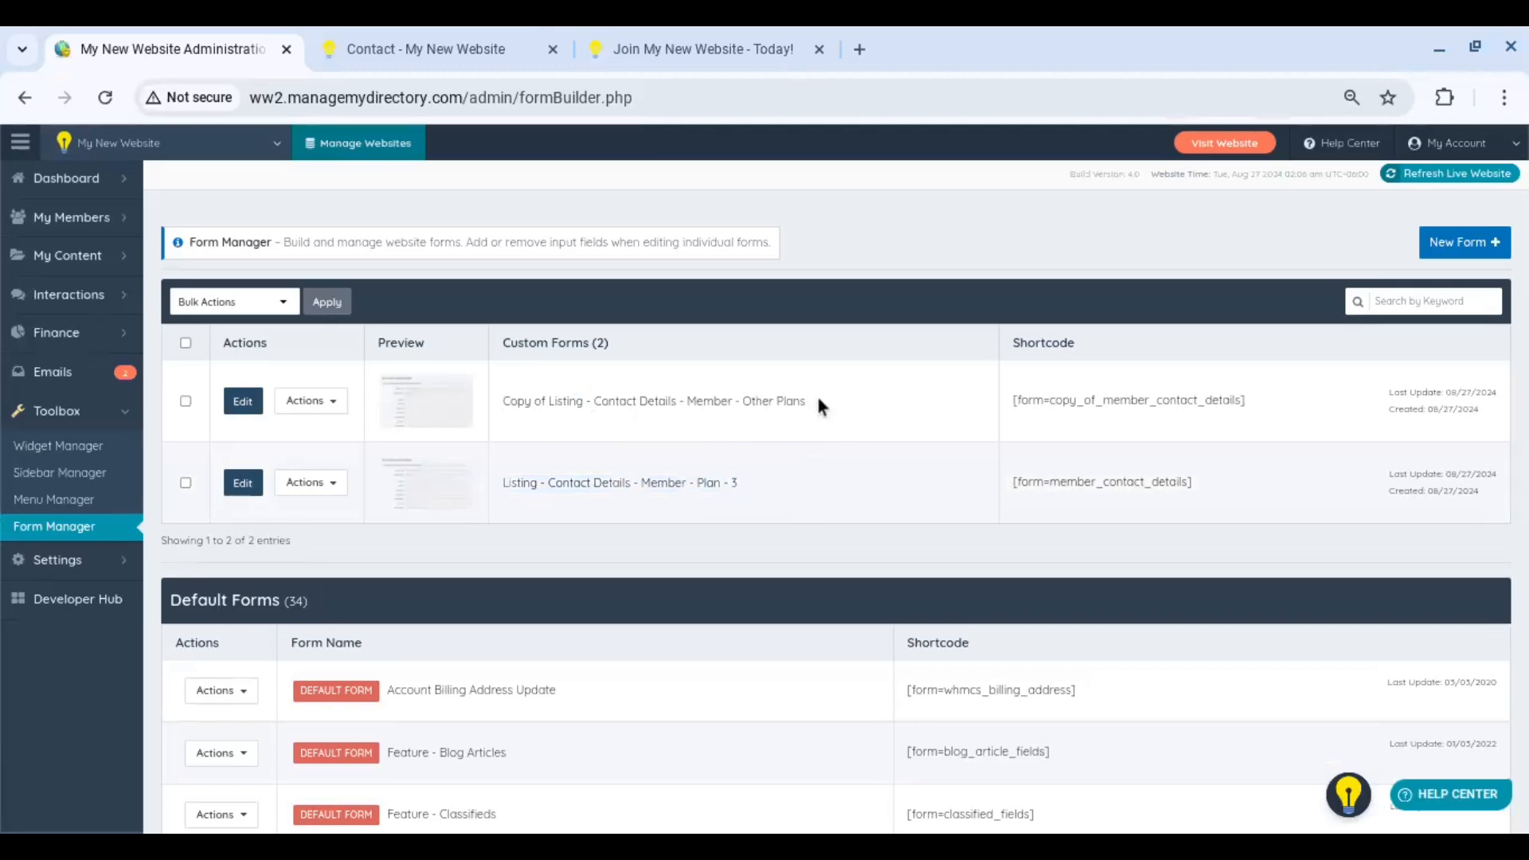
drag(815, 399, 510, 409)
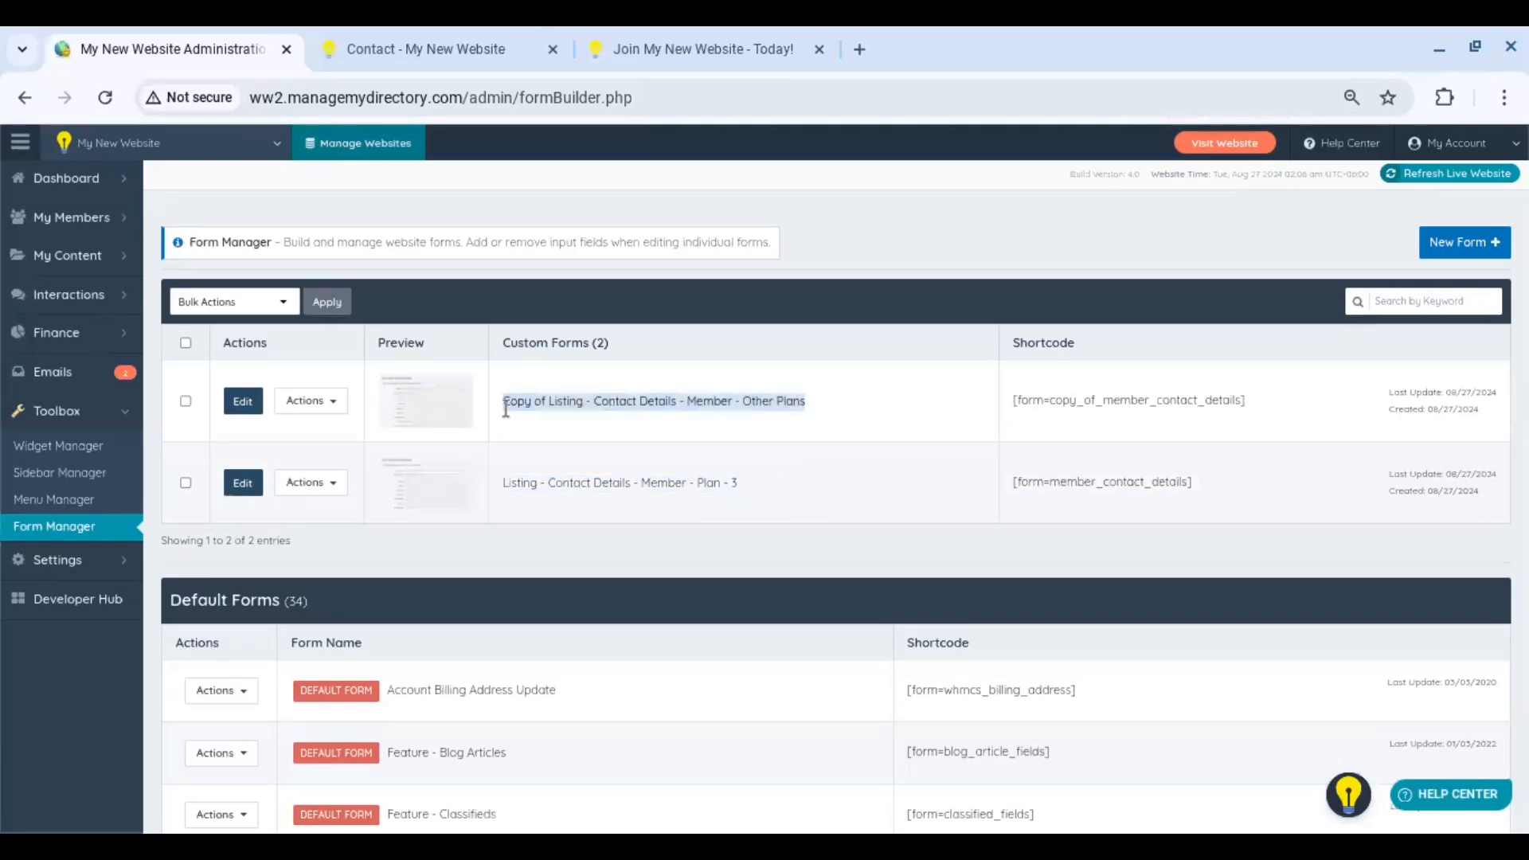
click(660, 67)
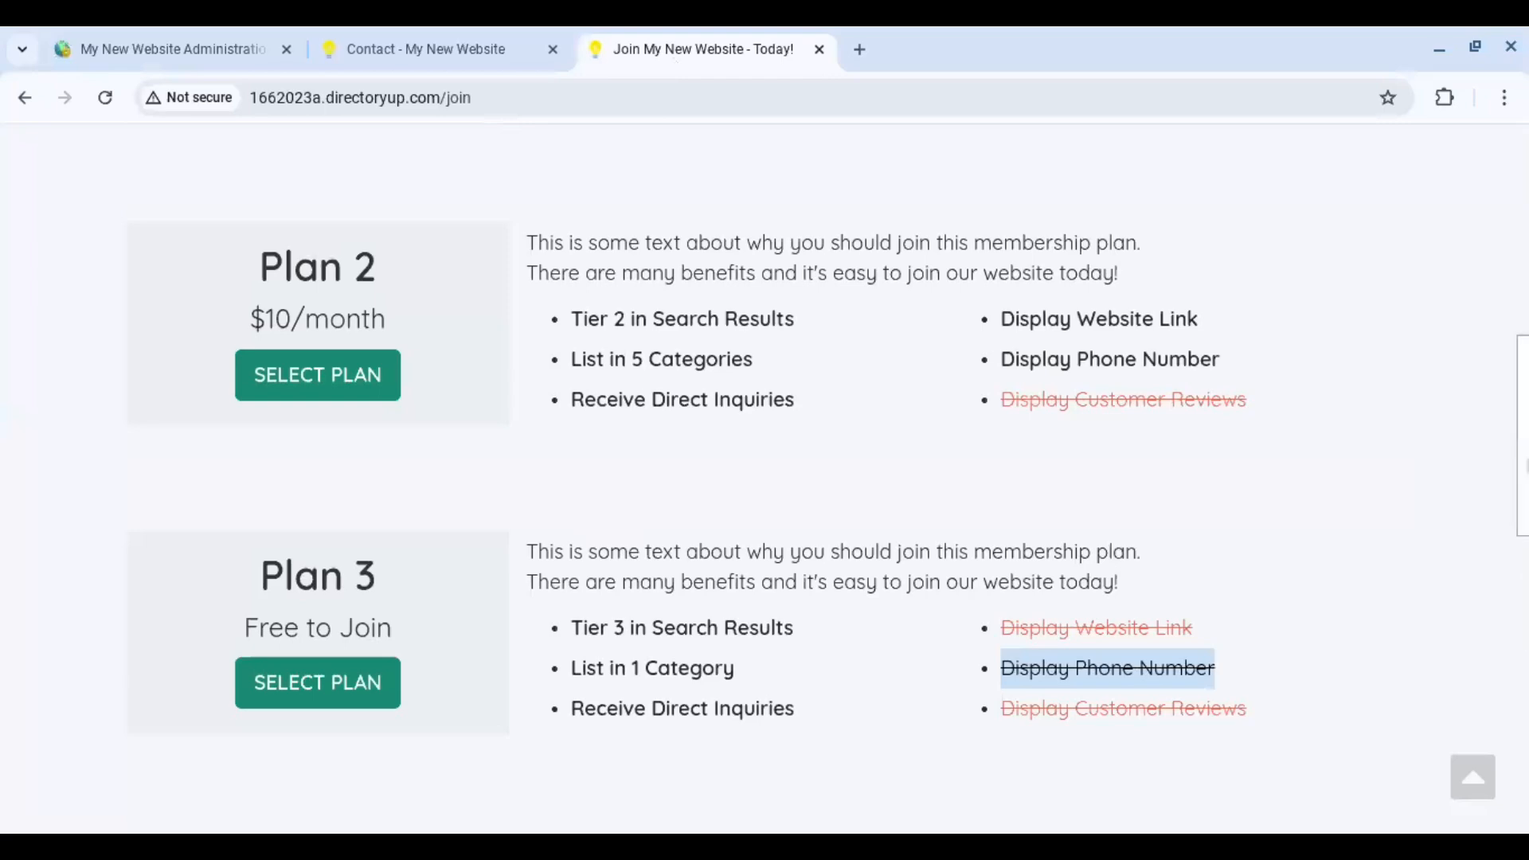
mouse_move(1527, 455)
mouse_down()
mouse_move(1528, 367)
mouse_move(1528, 429)
mouse_up()
click(212, 38)
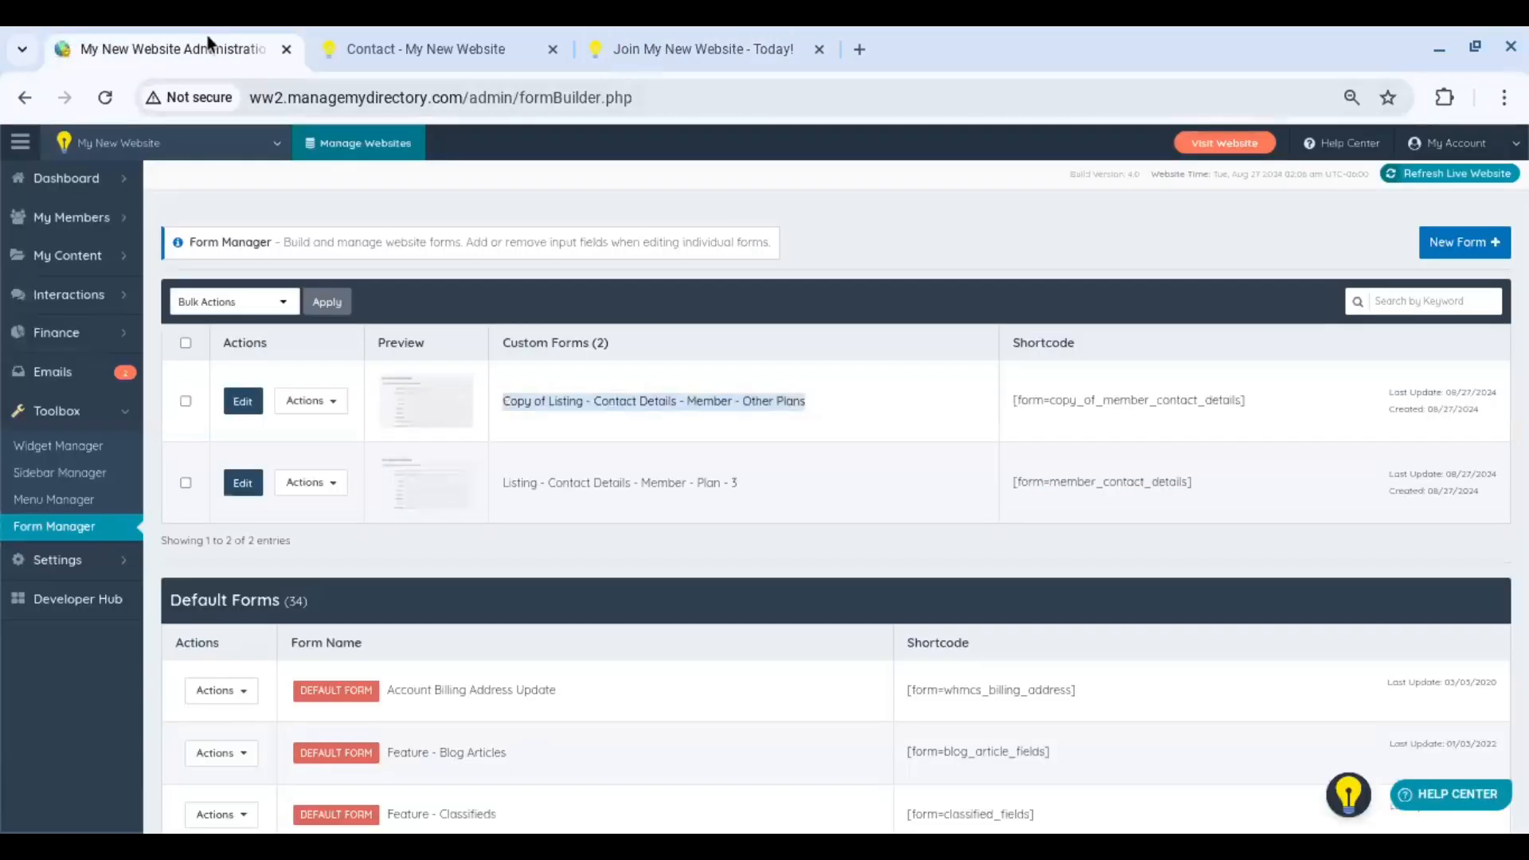
click(791, 466)
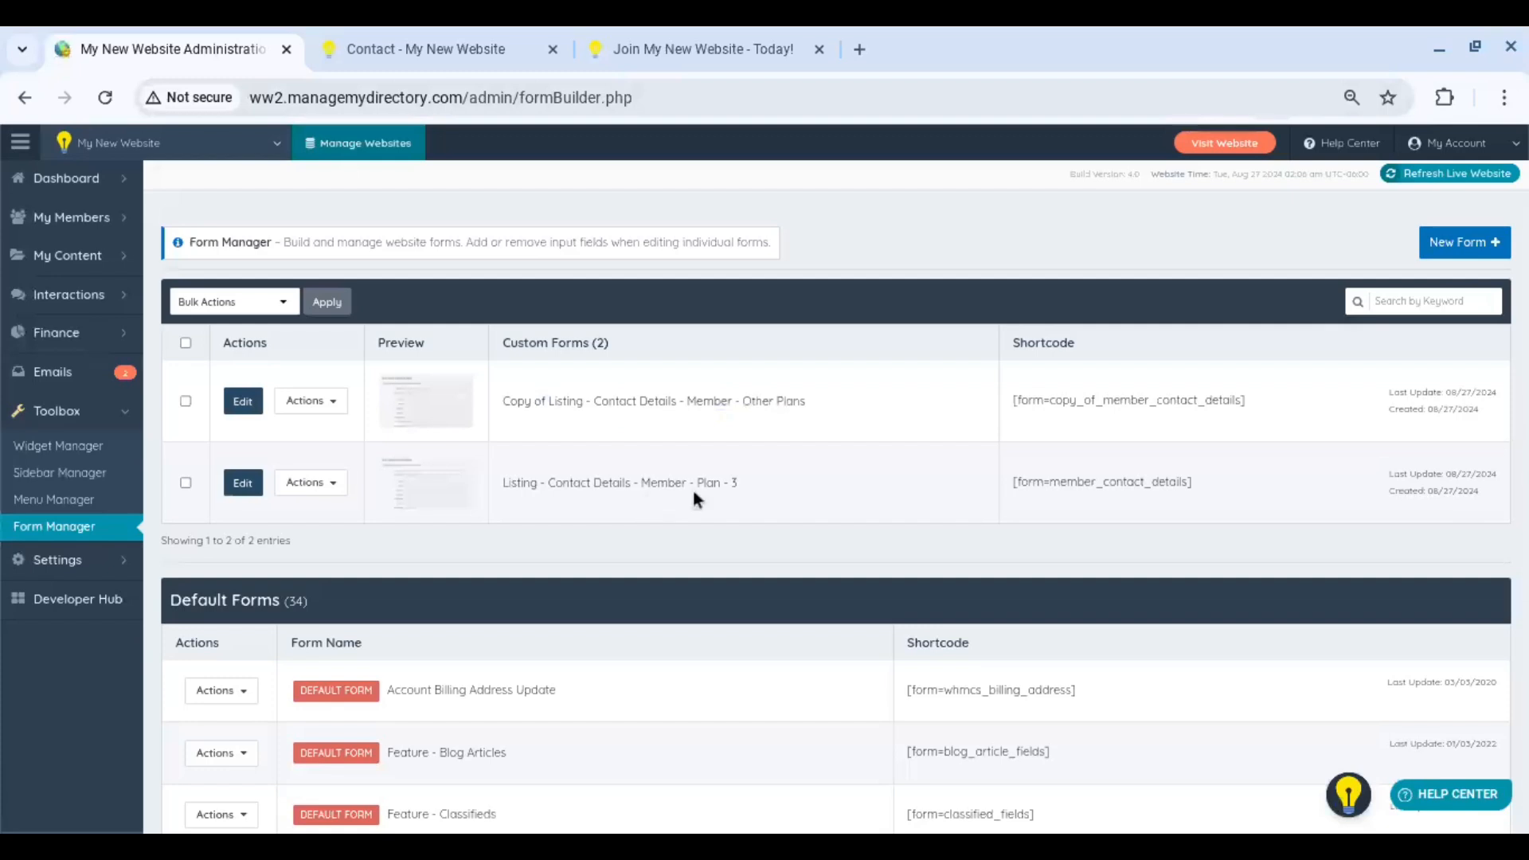
drag(744, 485, 684, 490)
- Open "Listing - Contact Details - Member - Plan - 3" for editing and clone its phone number field
click(239, 488)
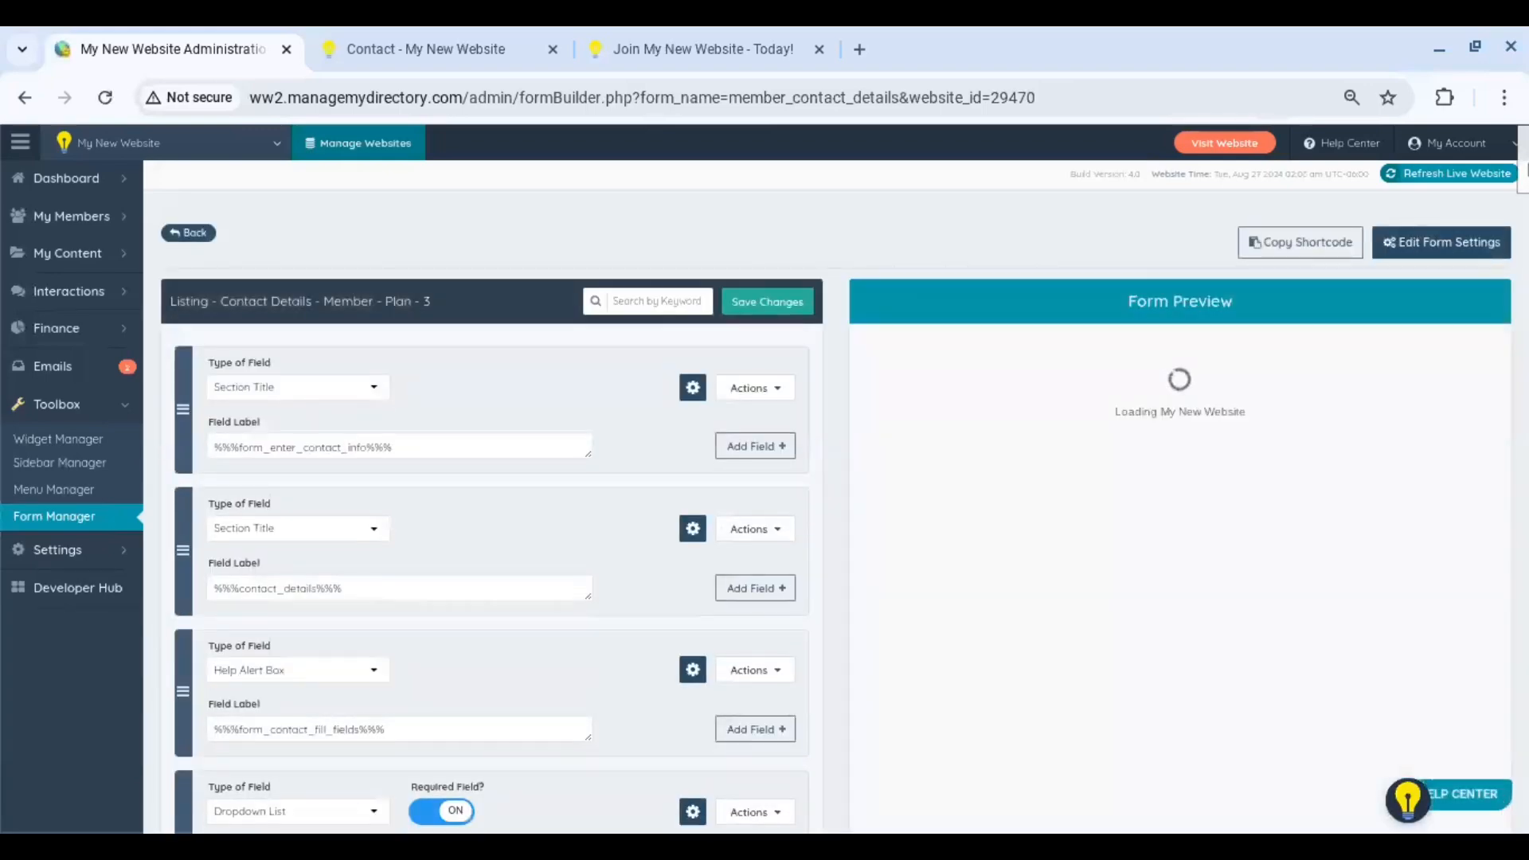
scroll(492, 510, down, 10)
scroll(491, 510, down, 5)
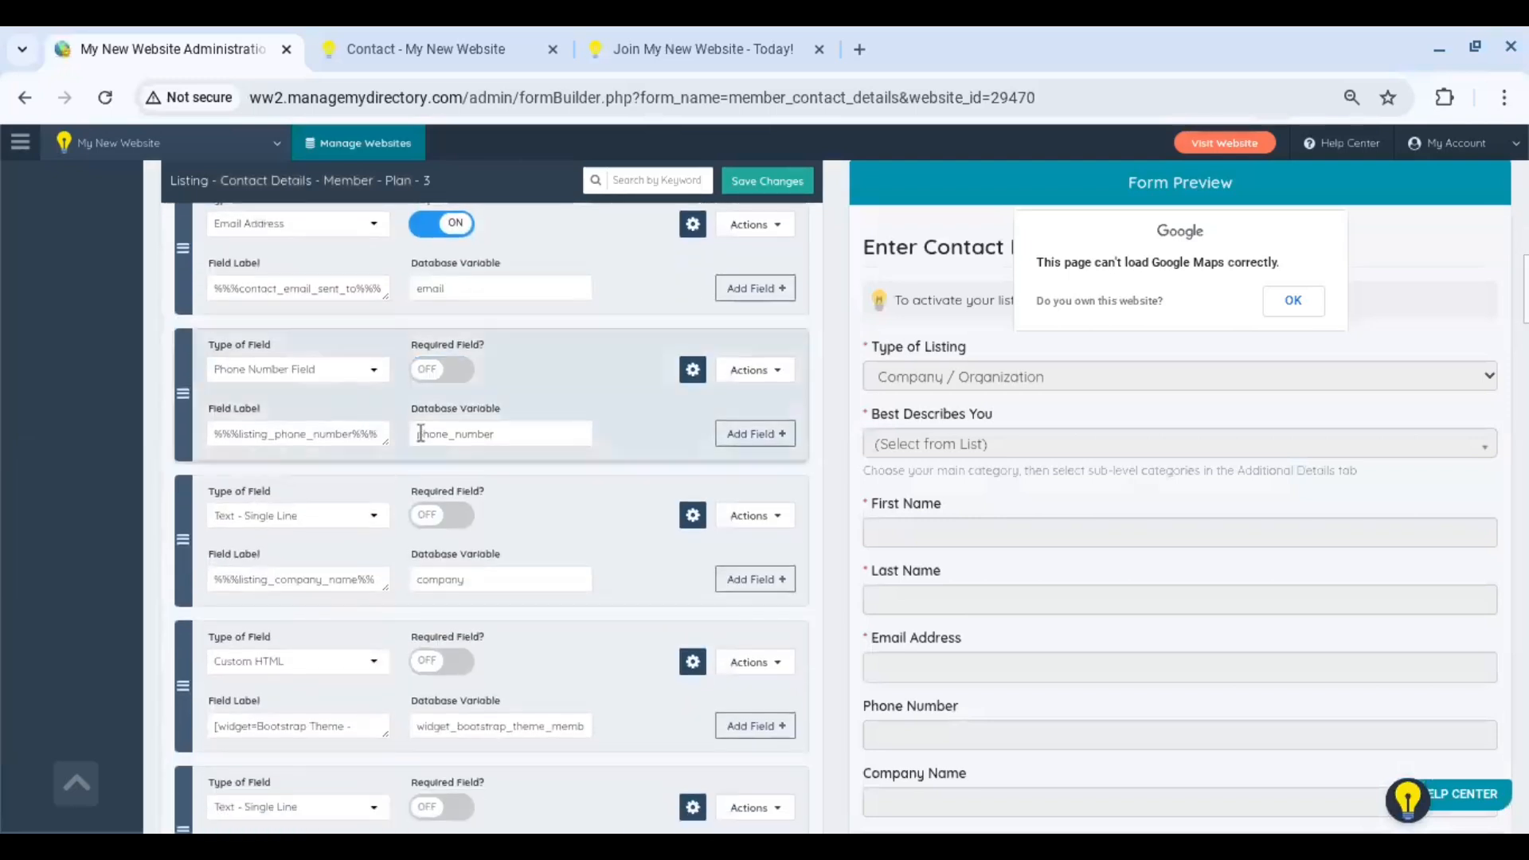
click(777, 372)
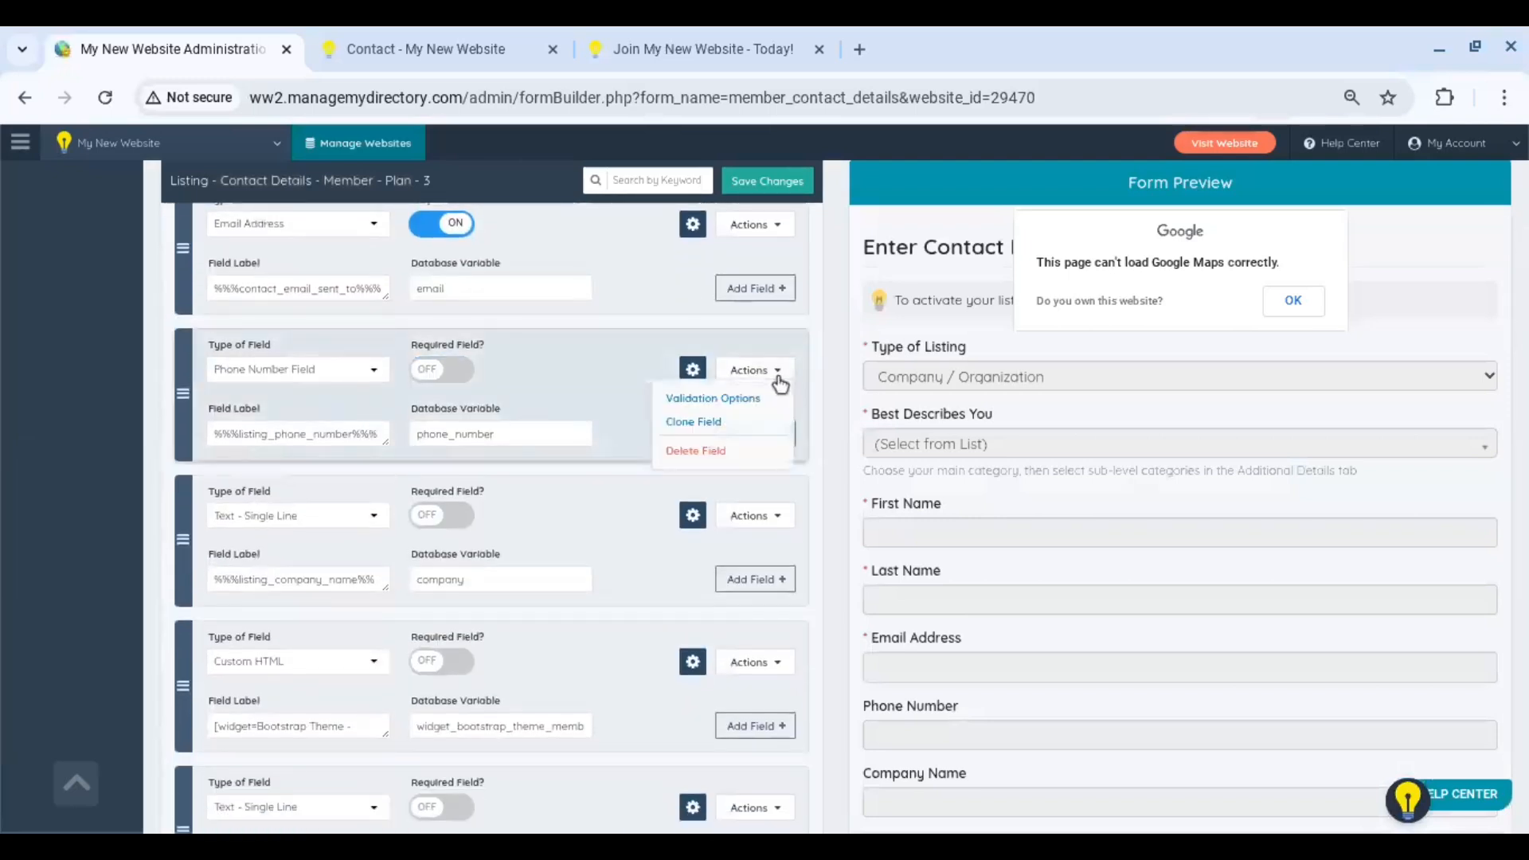
click(763, 424)
click(723, 556)
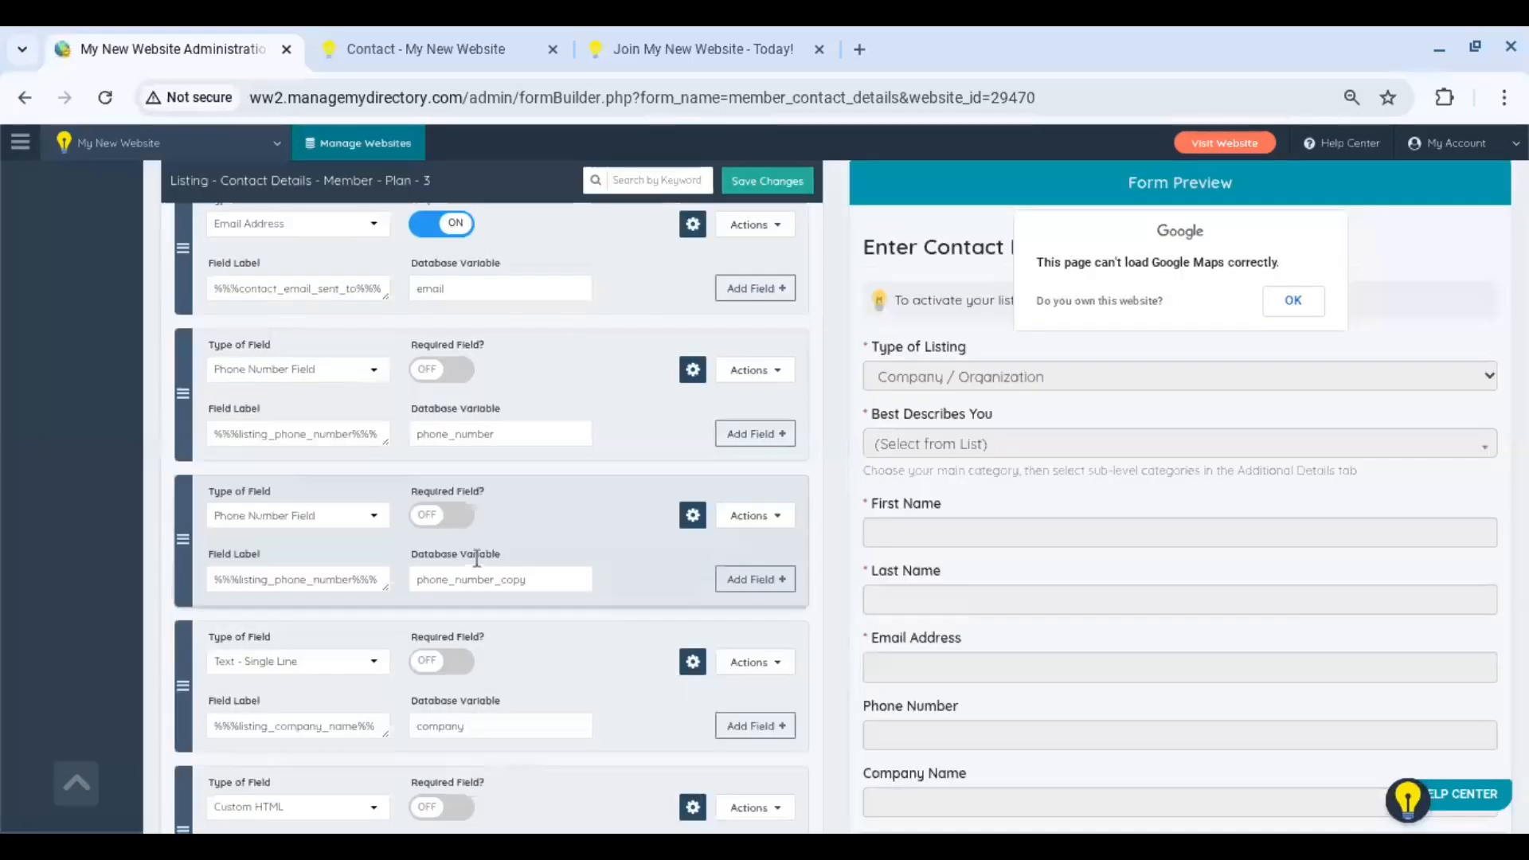
- Enlarge both phone fields' label boxes and set the original phone field's label to "Business Phone Number"
drag(386, 441, 387, 497)
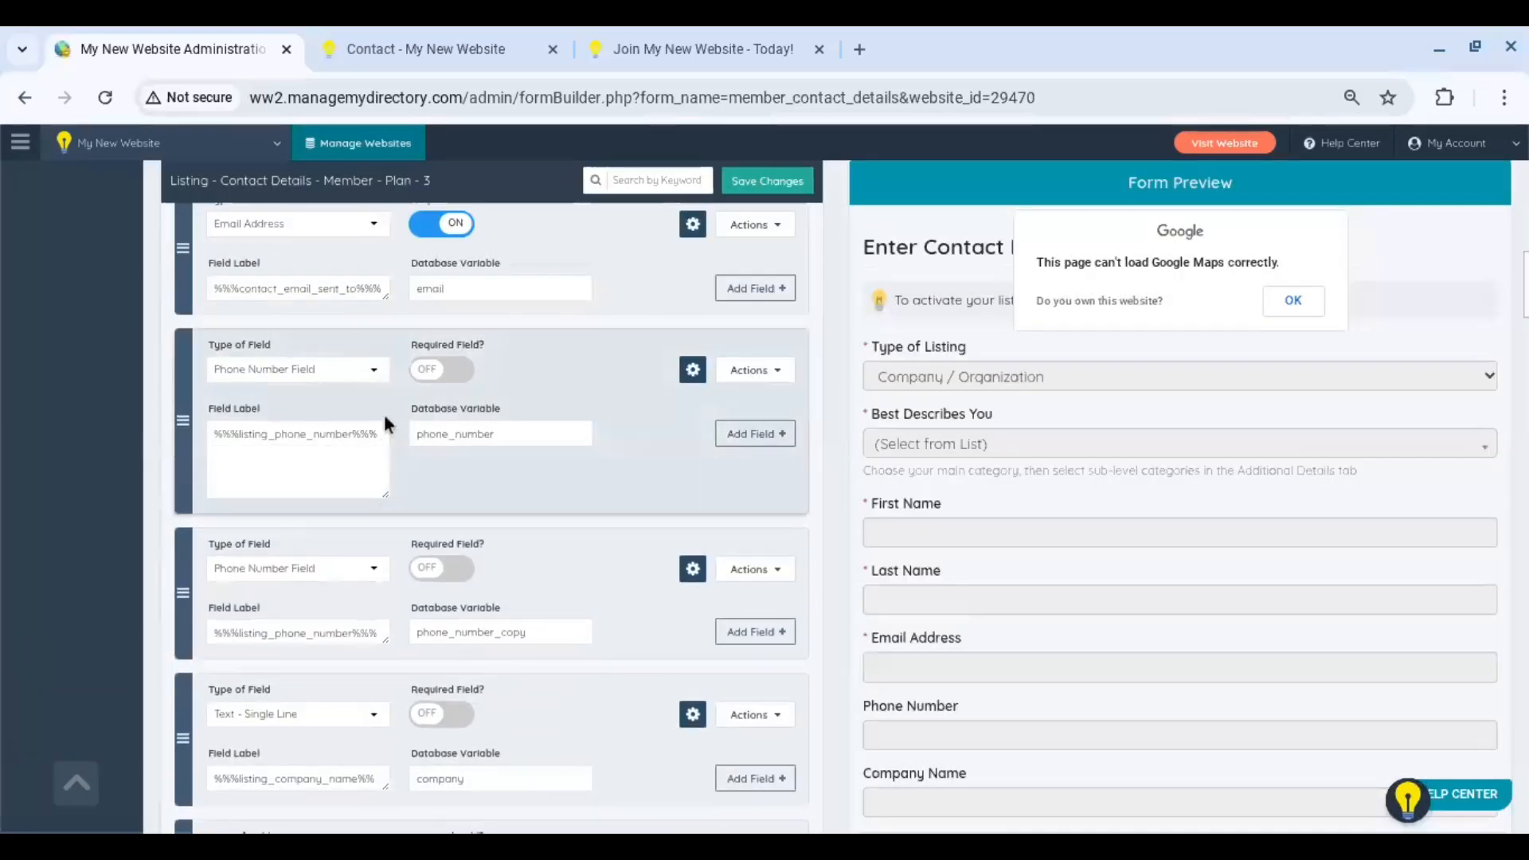
drag(385, 647, 389, 713)
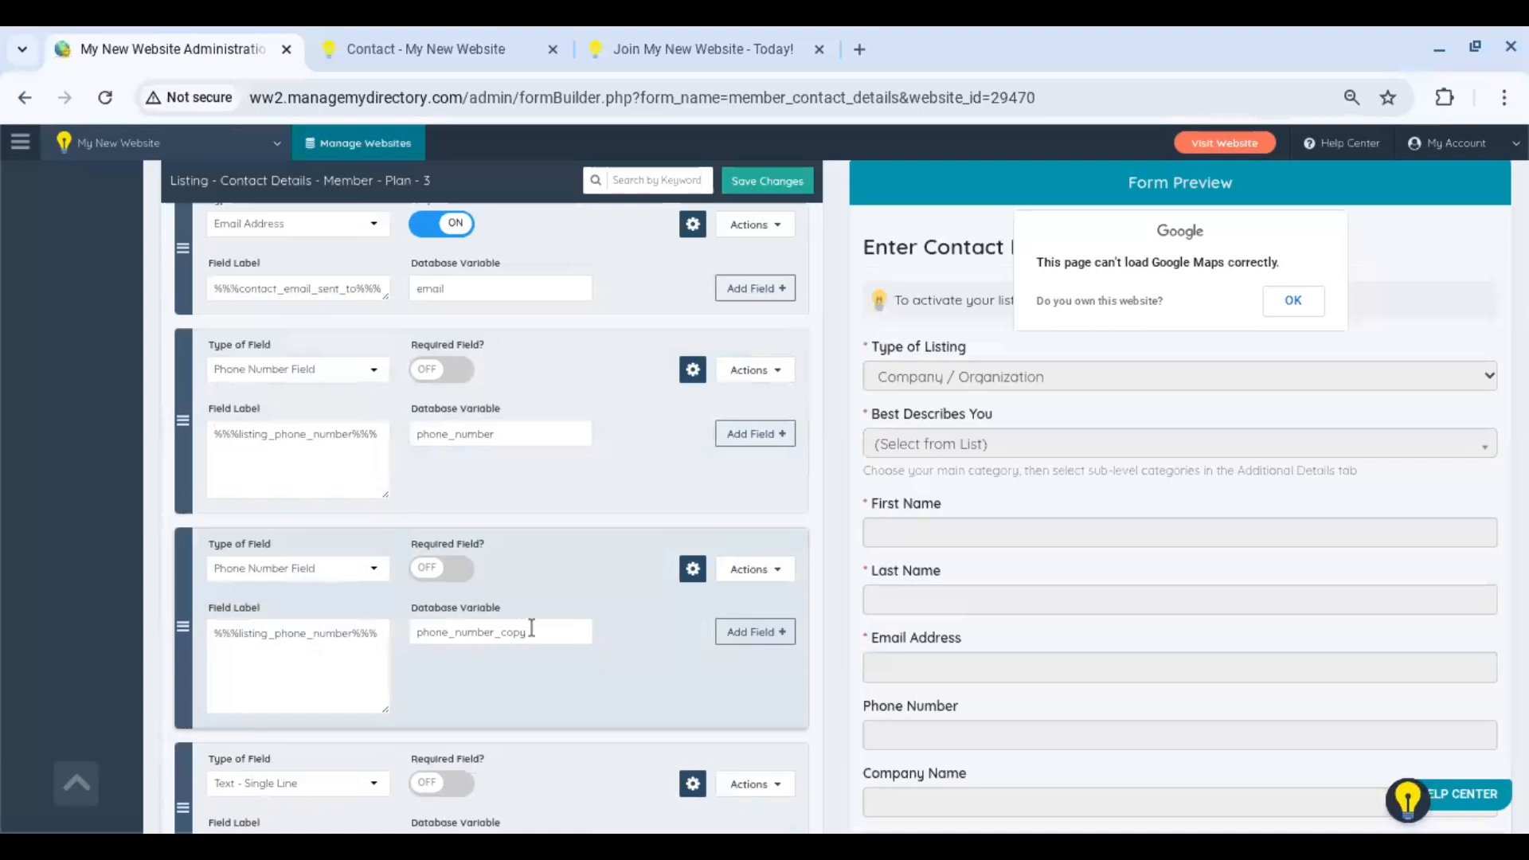
drag(380, 434, 199, 435)
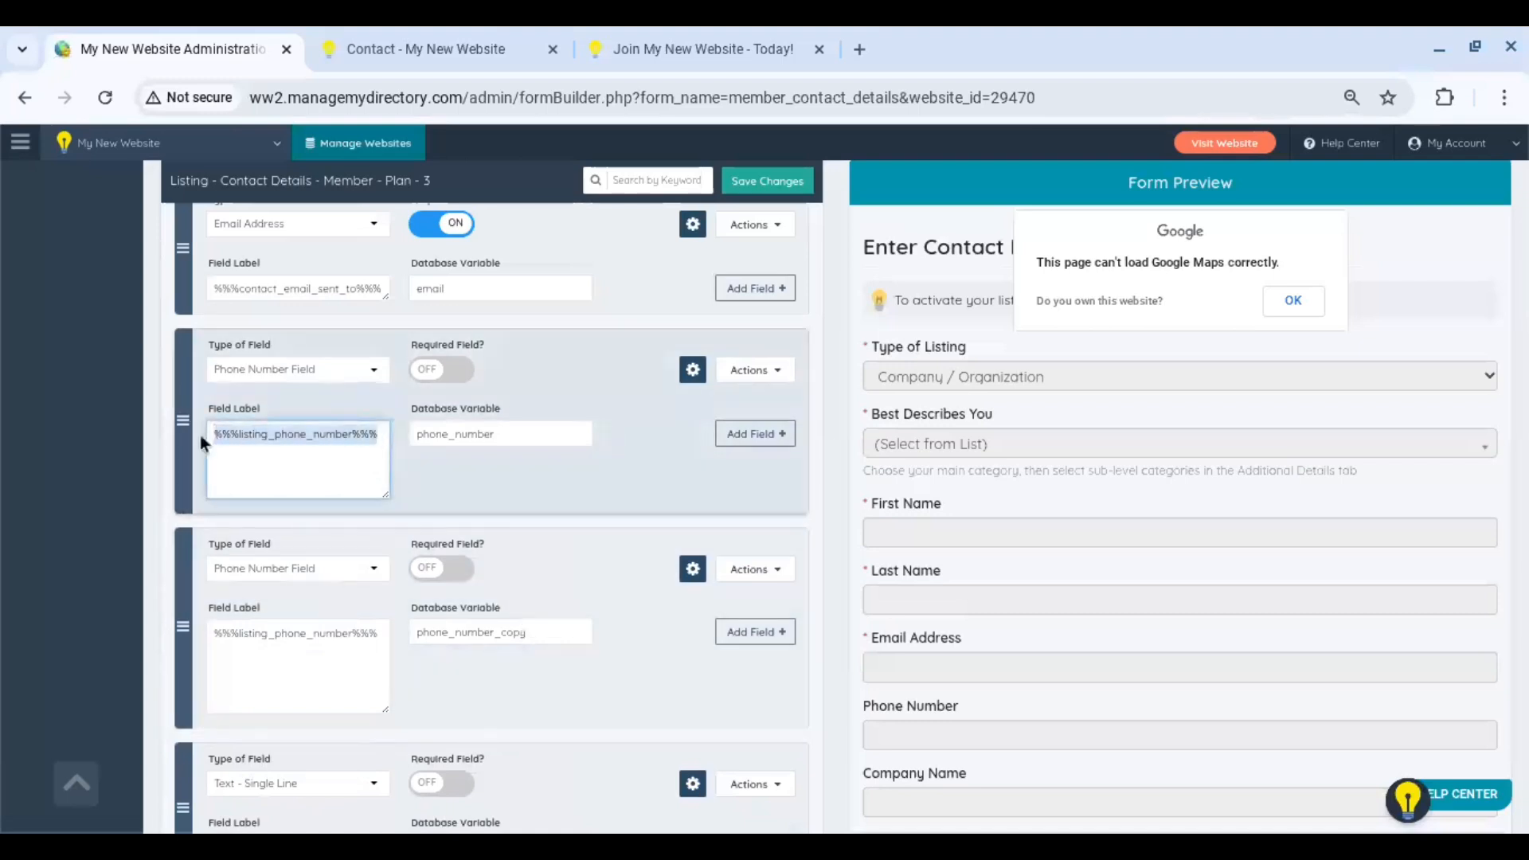
key(BackSpace)
text(Busi)
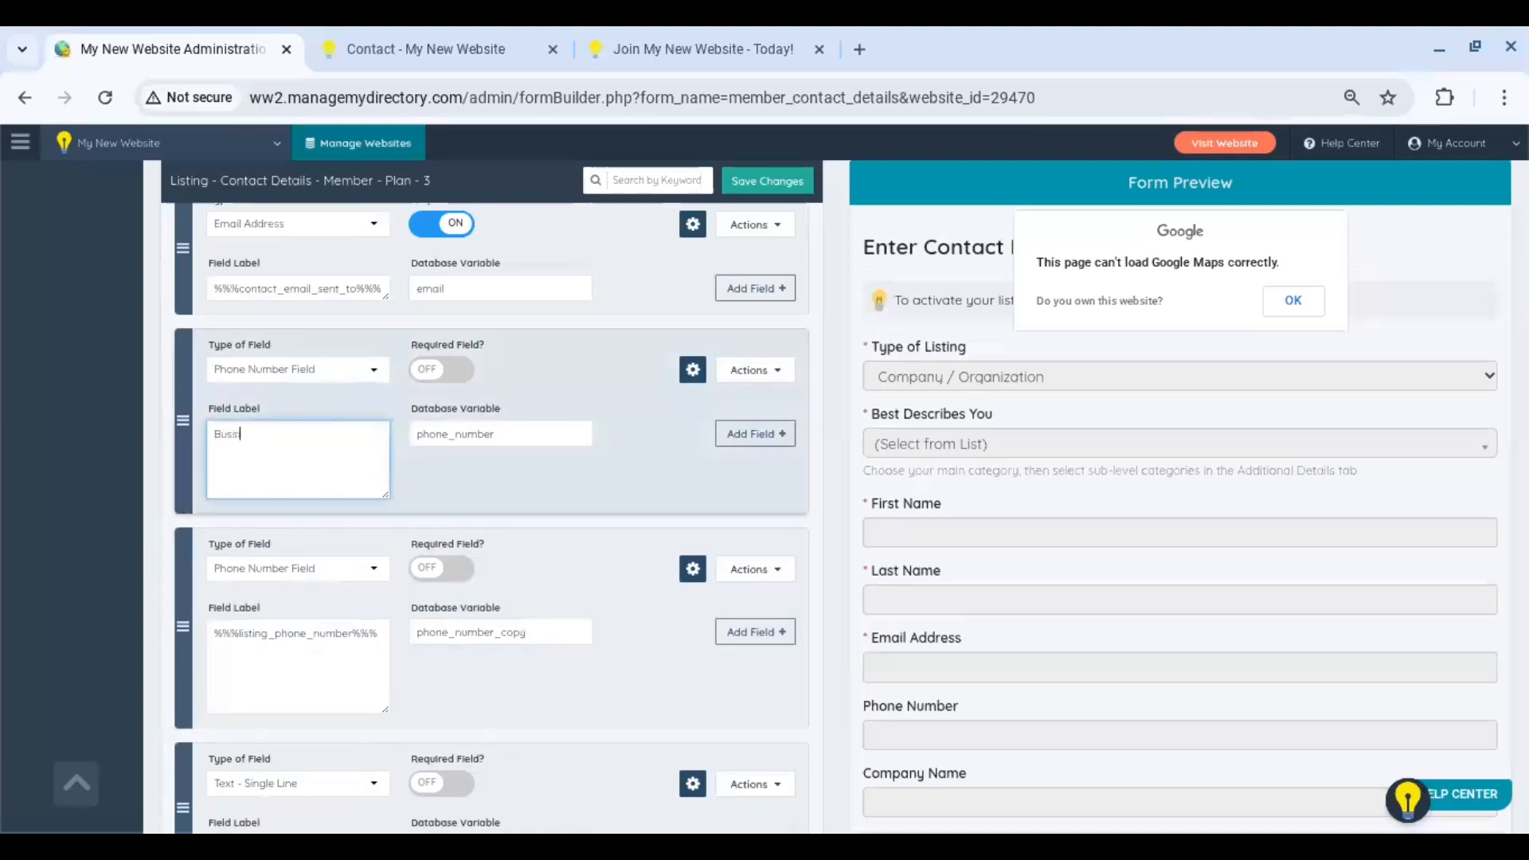
text(ness Phone Number)
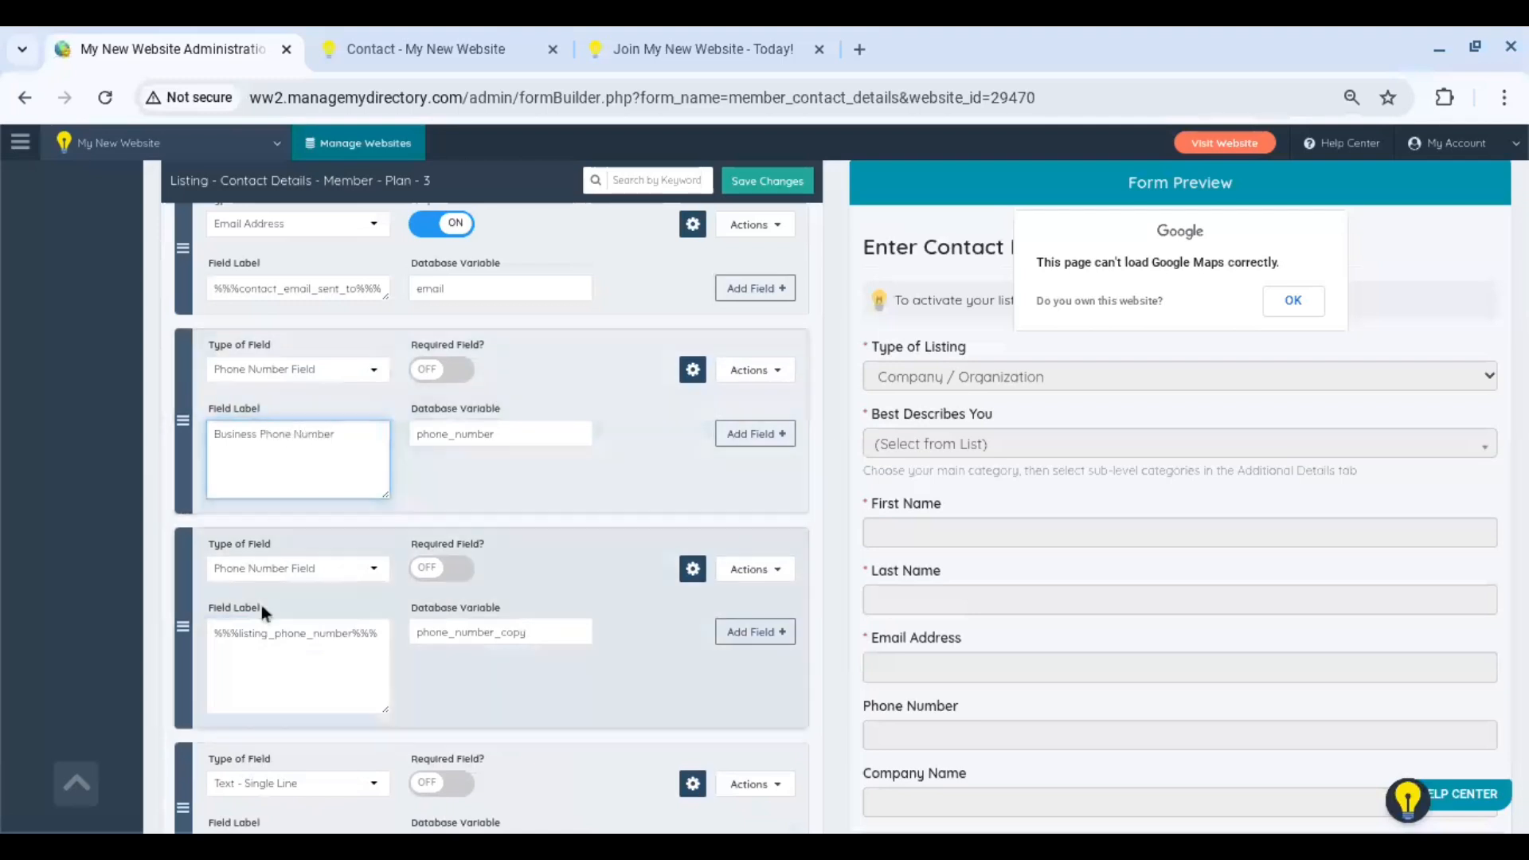
- Set the cloned phone field's label to "Private Phone Number"
drag(387, 635, 210, 635)
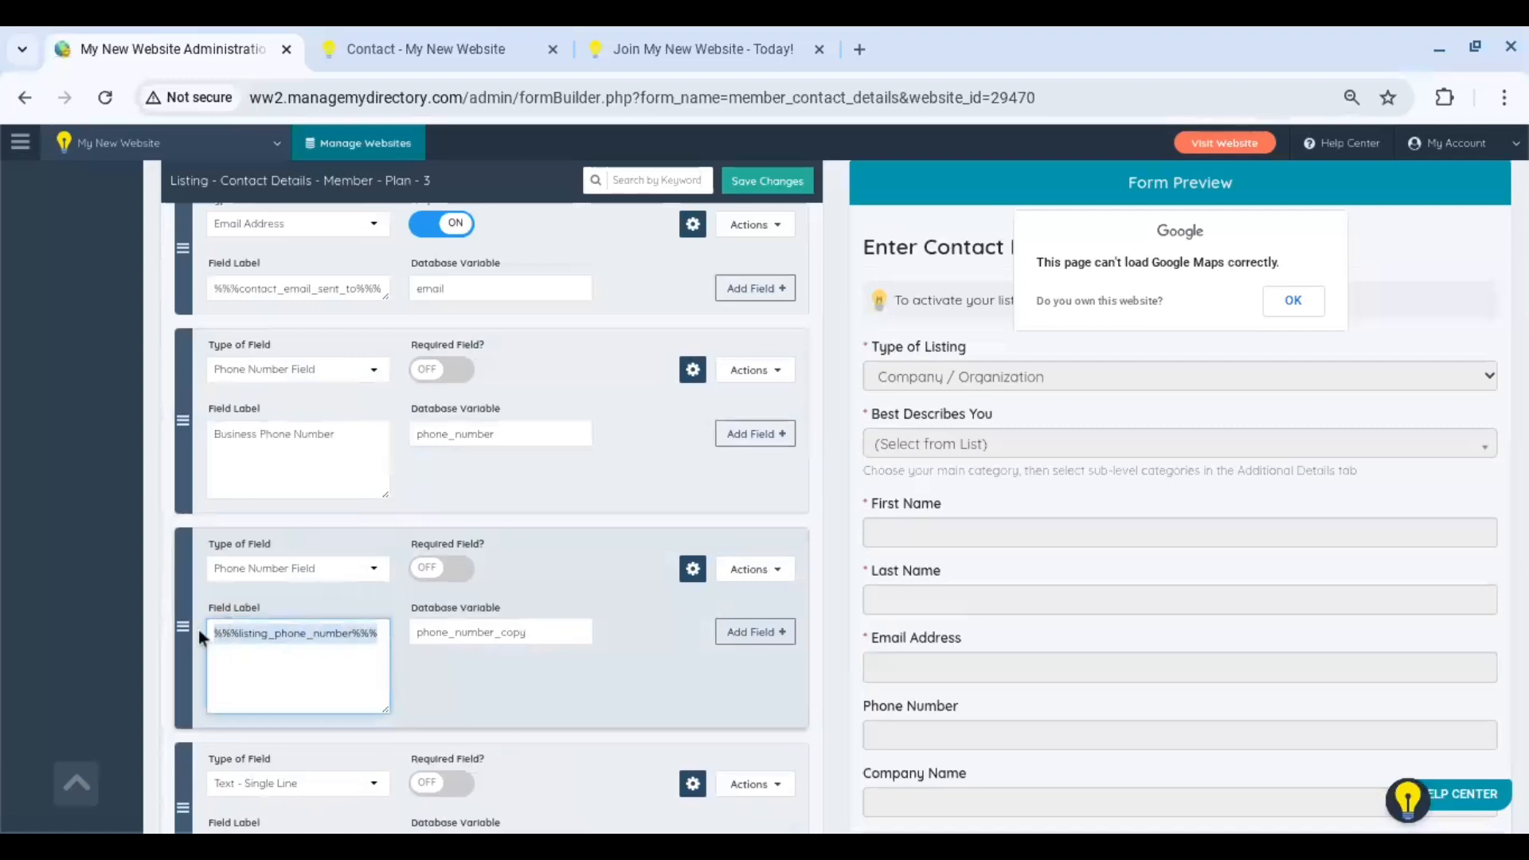
key(BackSpace)
text(Frivate Phon)
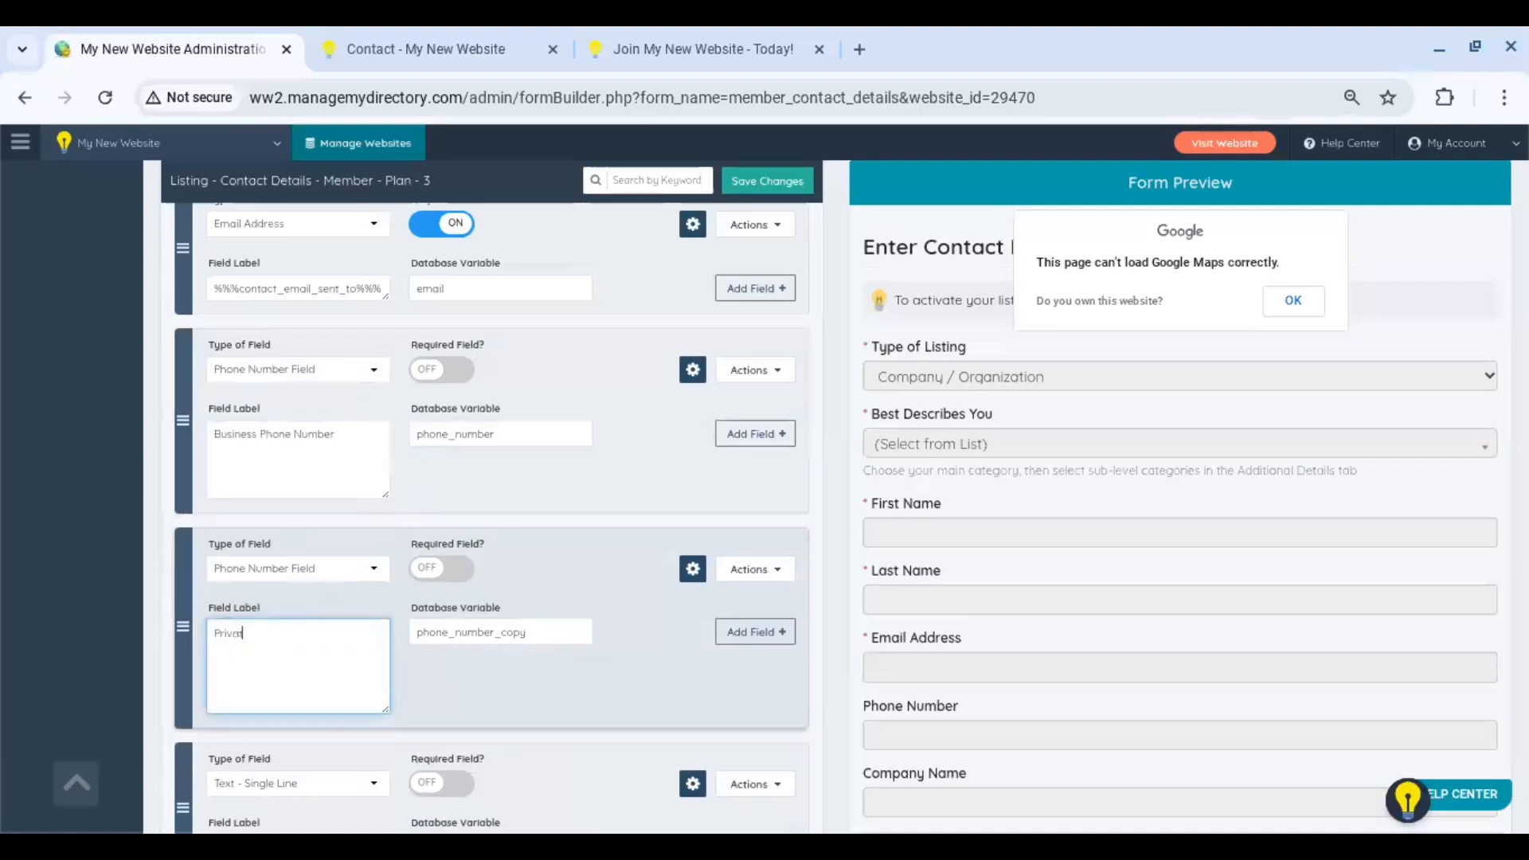
text(e Phone Number)
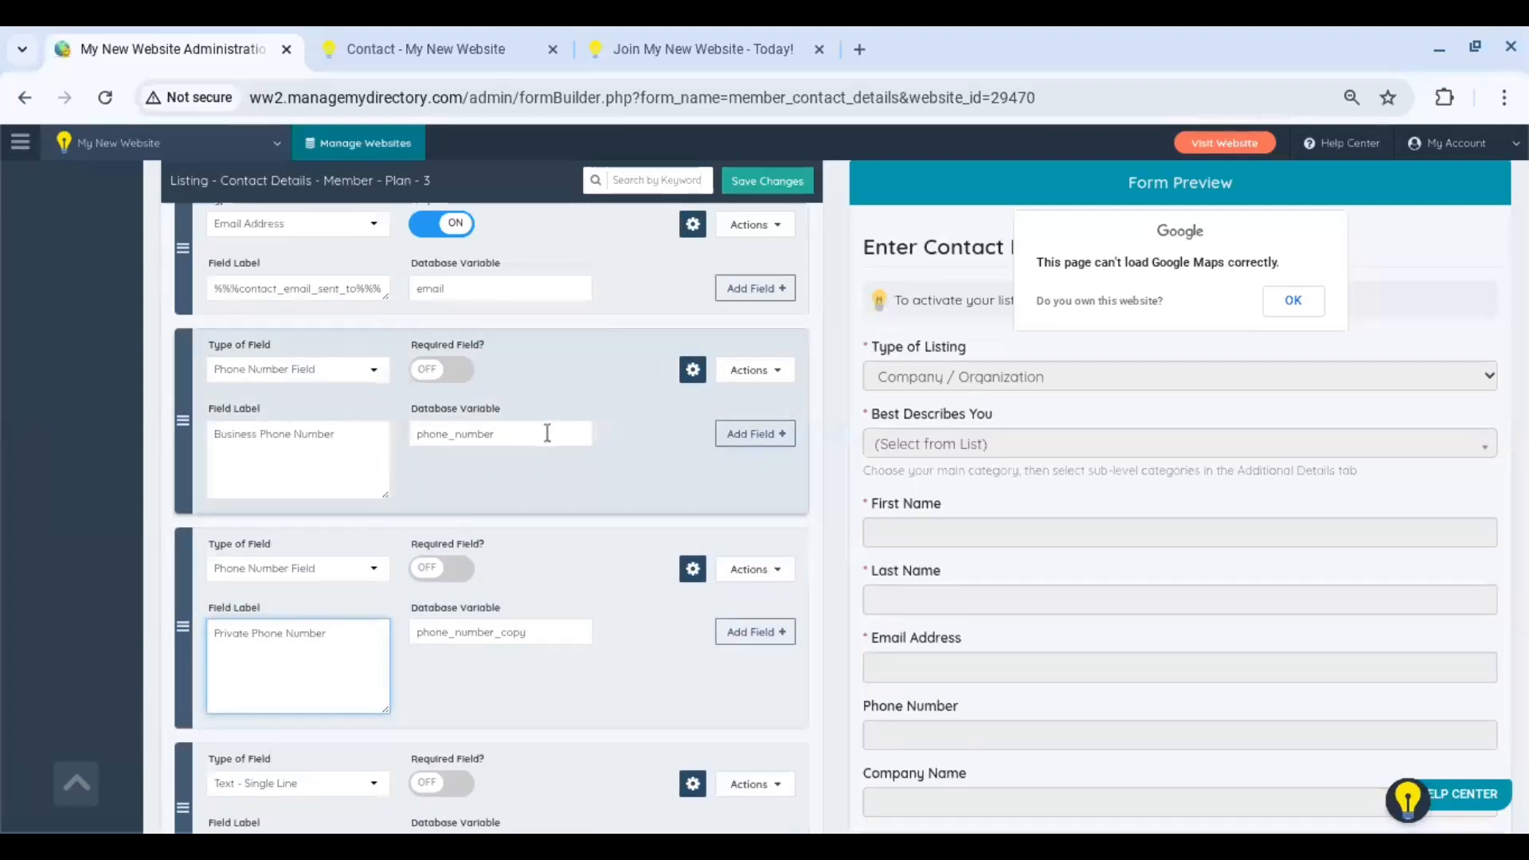
- Set the Private Phone Number field's database variable to phone_number_2
click(530, 433)
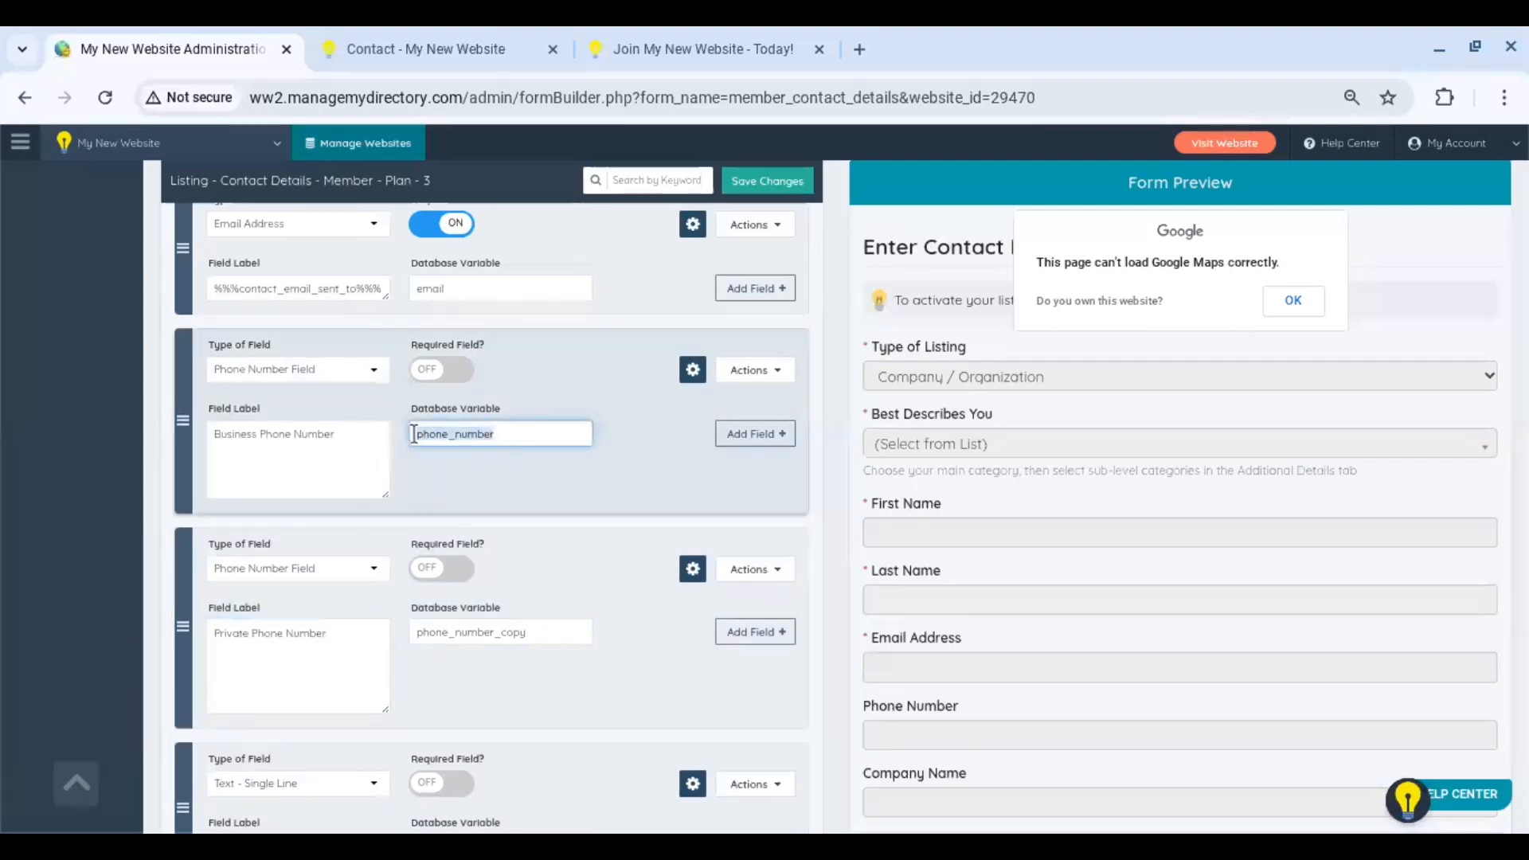
click(521, 435)
click(565, 630)
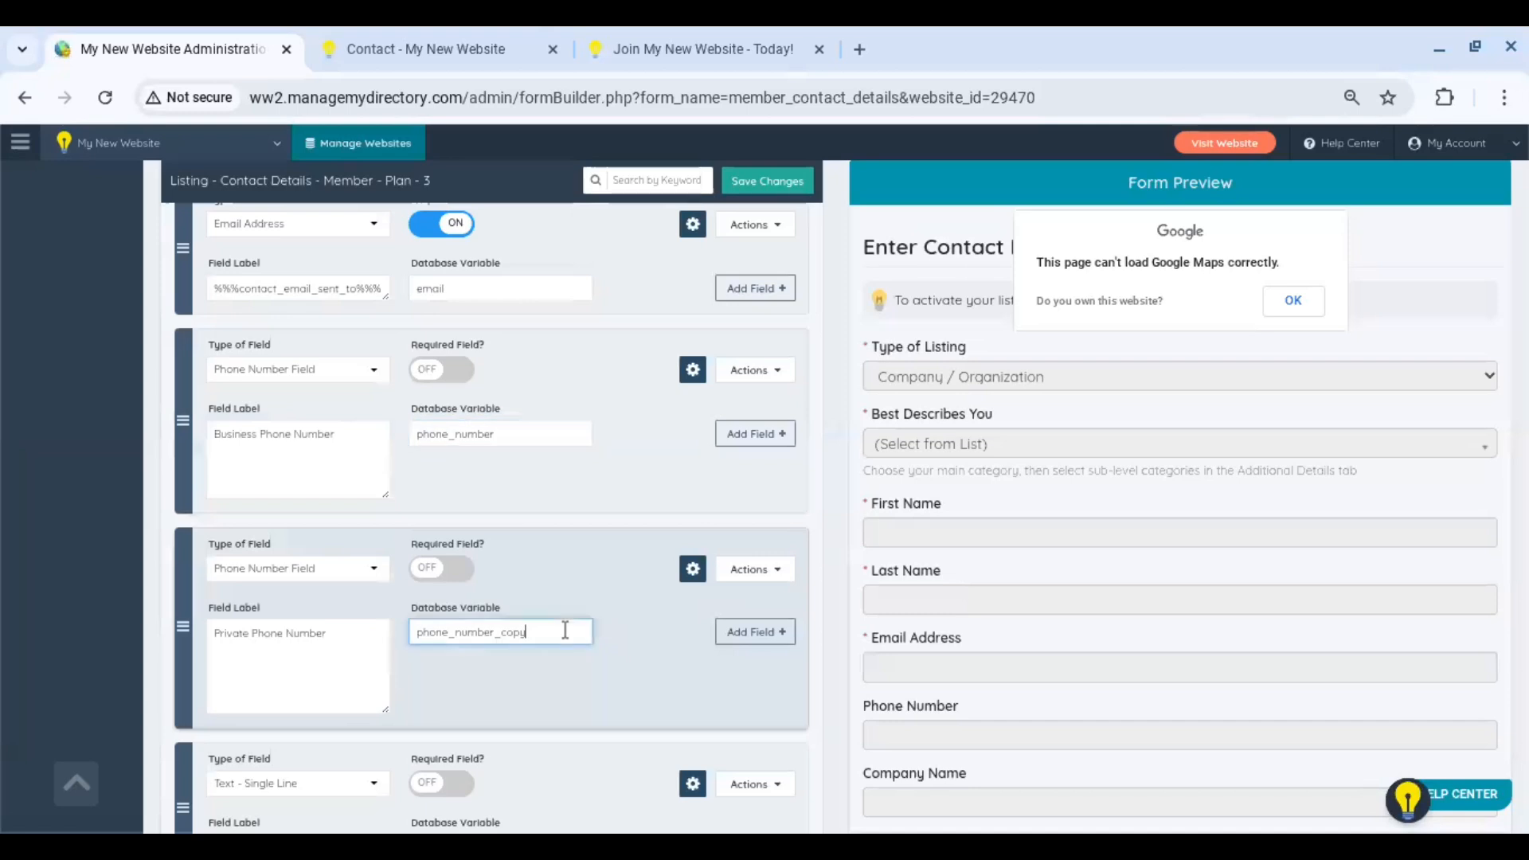
key(BackSpace)
key(BackSpace)
key(BackSpace)
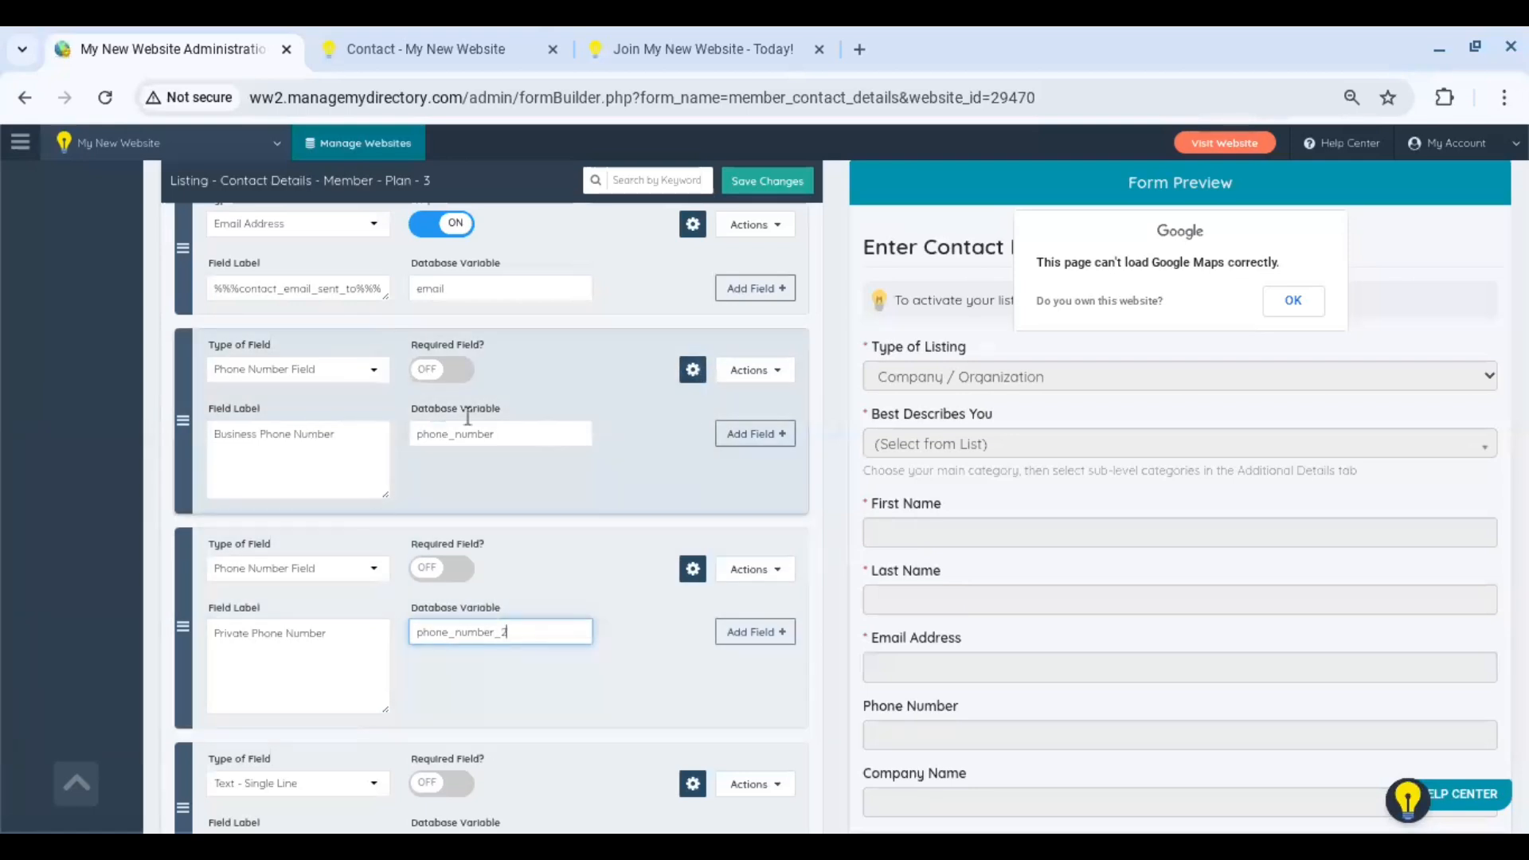
- Give the Business Phone Number field the placeholder text "Unlock This By Upgrading" and the additional CSS class "readonly"
click(694, 372)
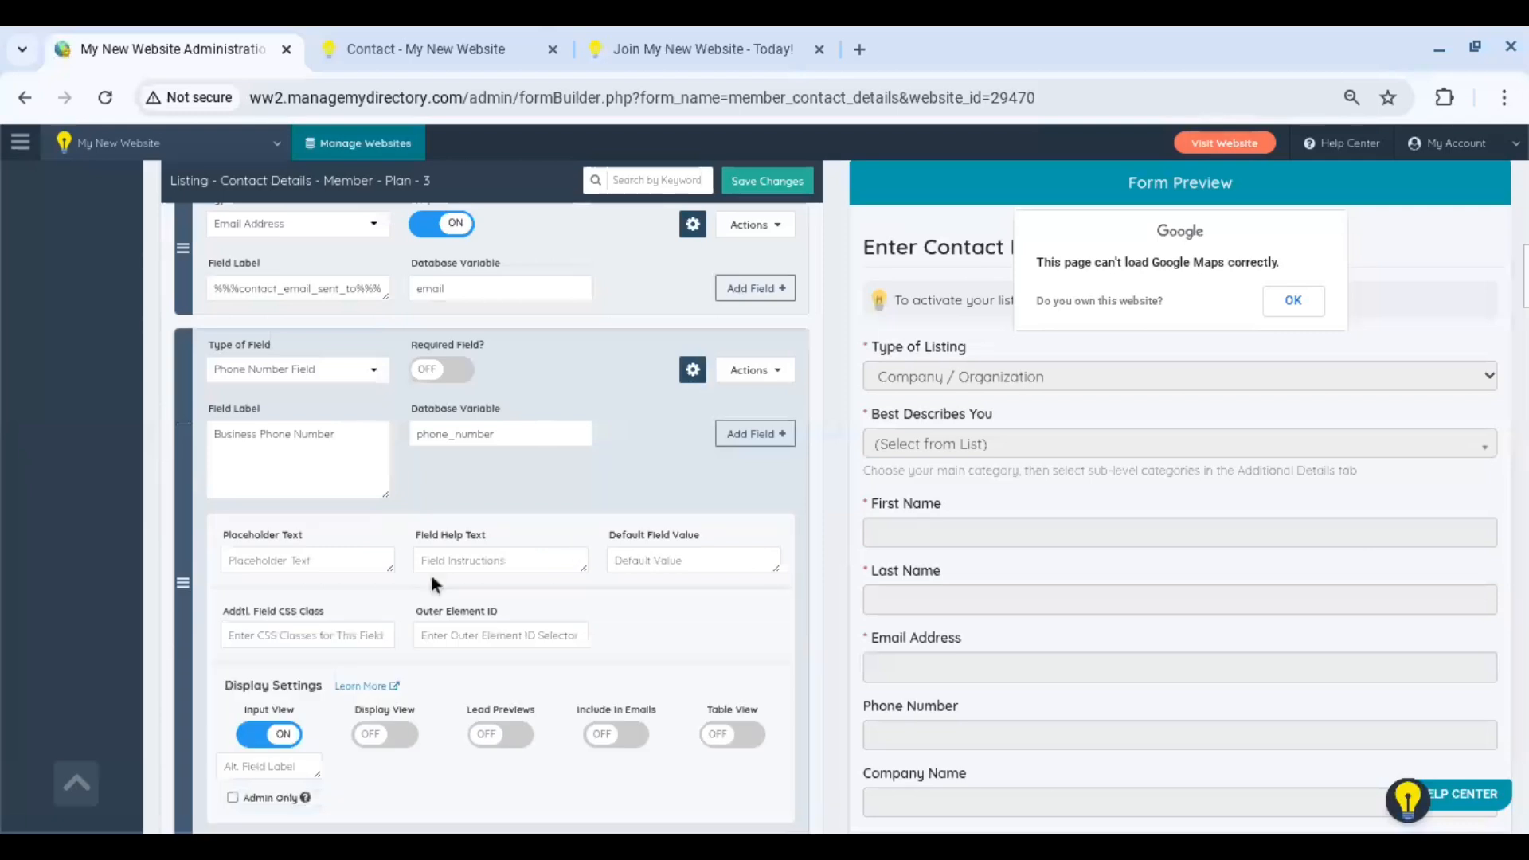
click(323, 567)
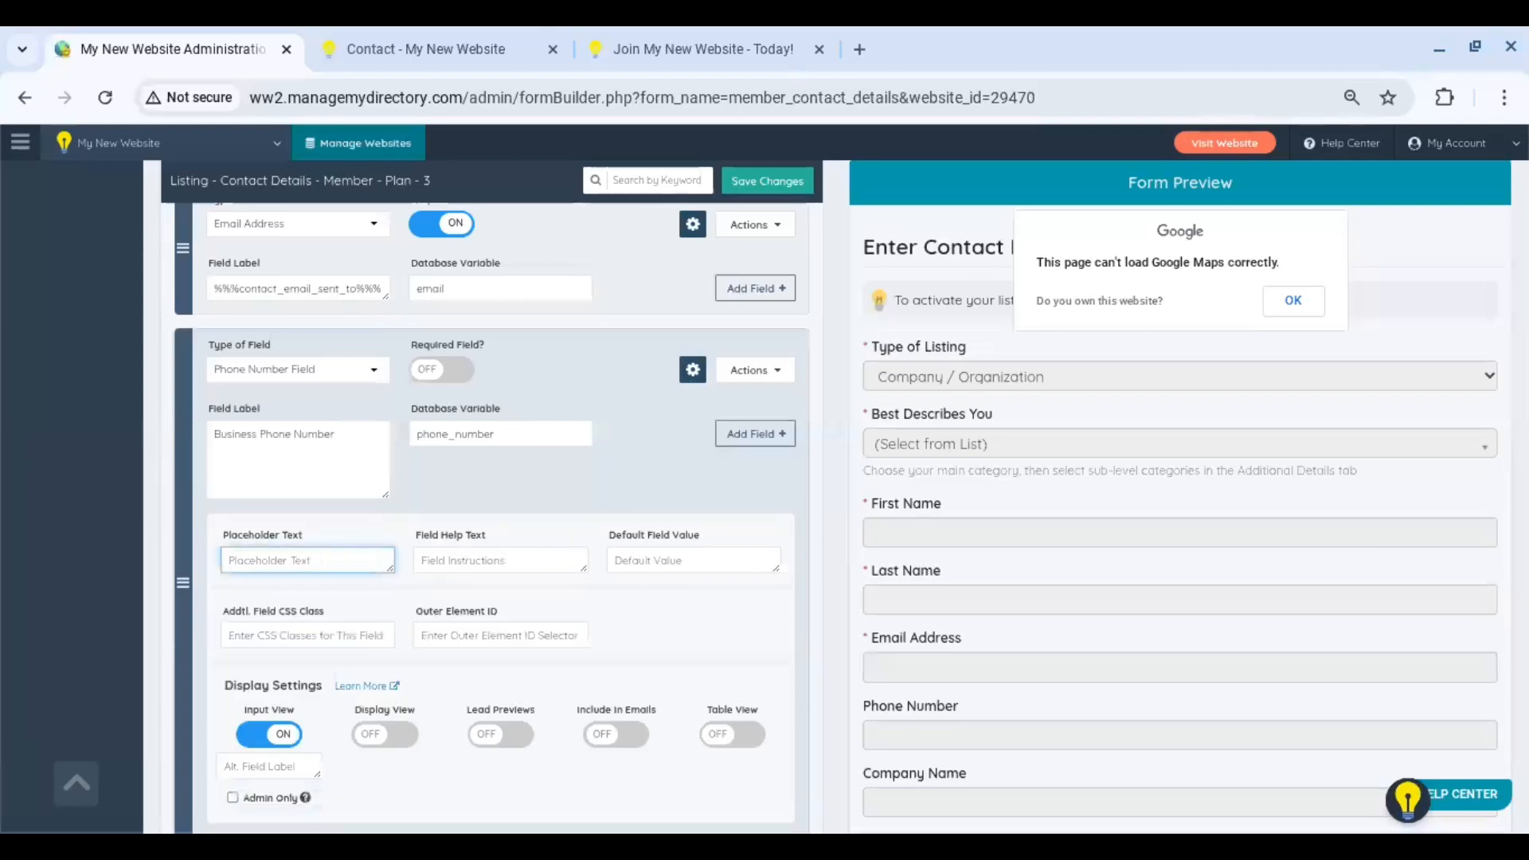
text(Unlock This By Upgrading)
click(327, 634)
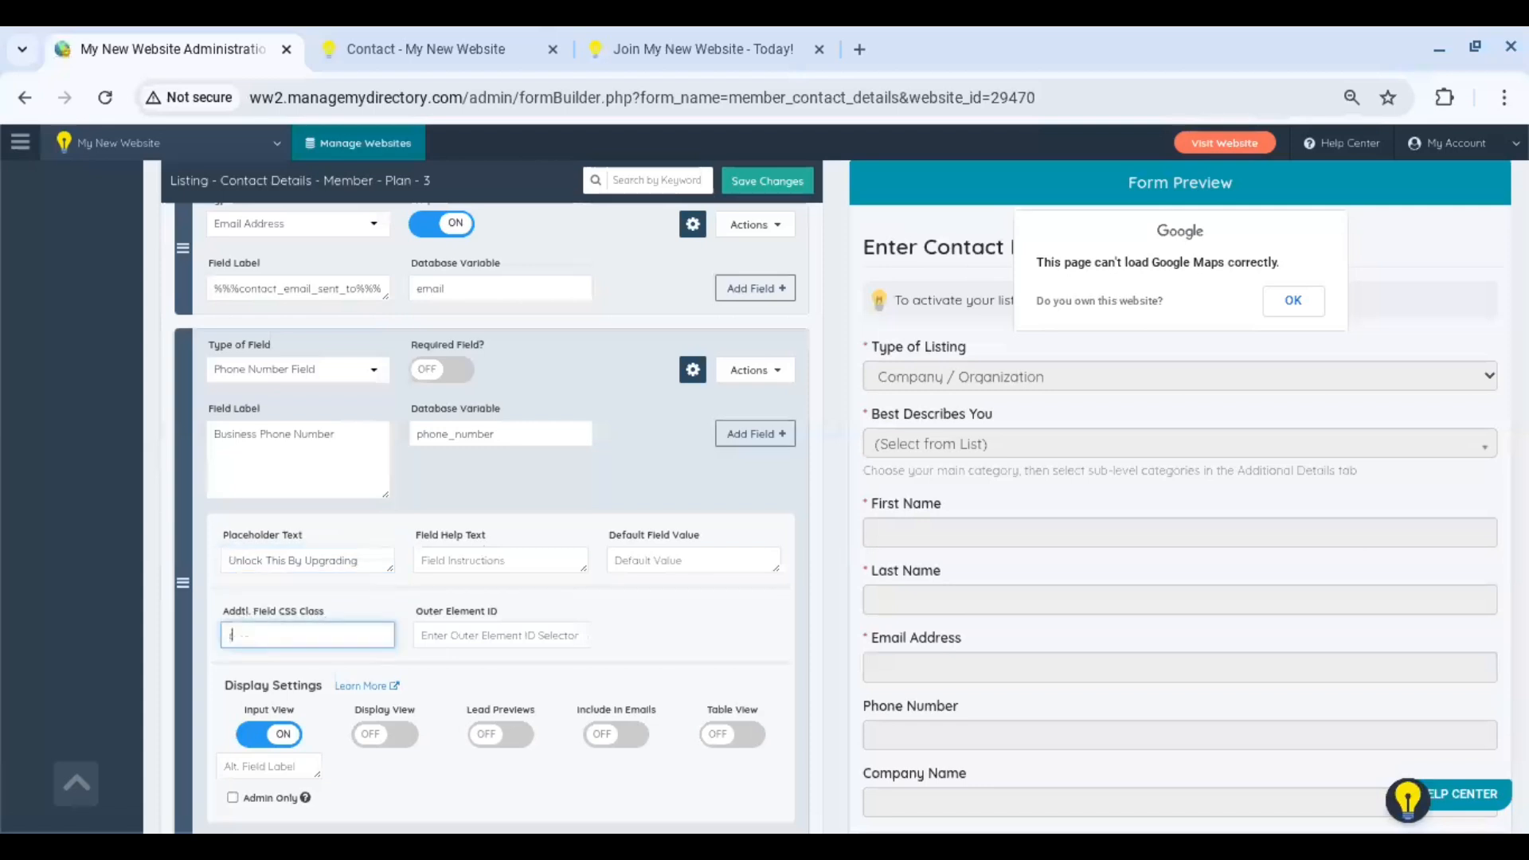
text(readonly)
click(811, 605)
- Set the Private Phone Number field's outer element ID to phone_number_2 and save the form
scroll(816, 604, down, 2)
scroll(489, 517, down, 5)
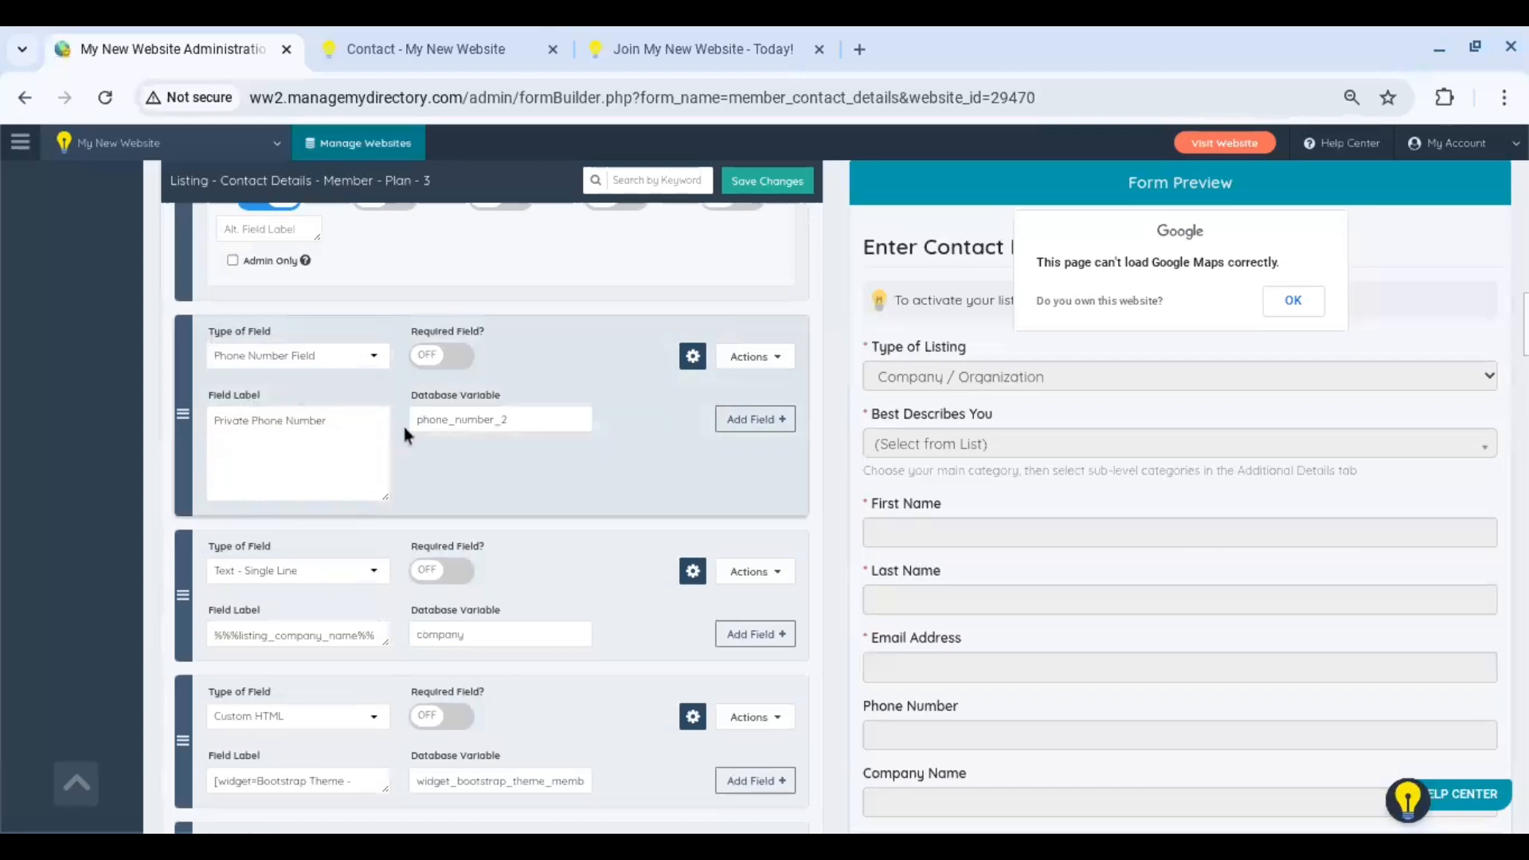
click(771, 357)
click(693, 360)
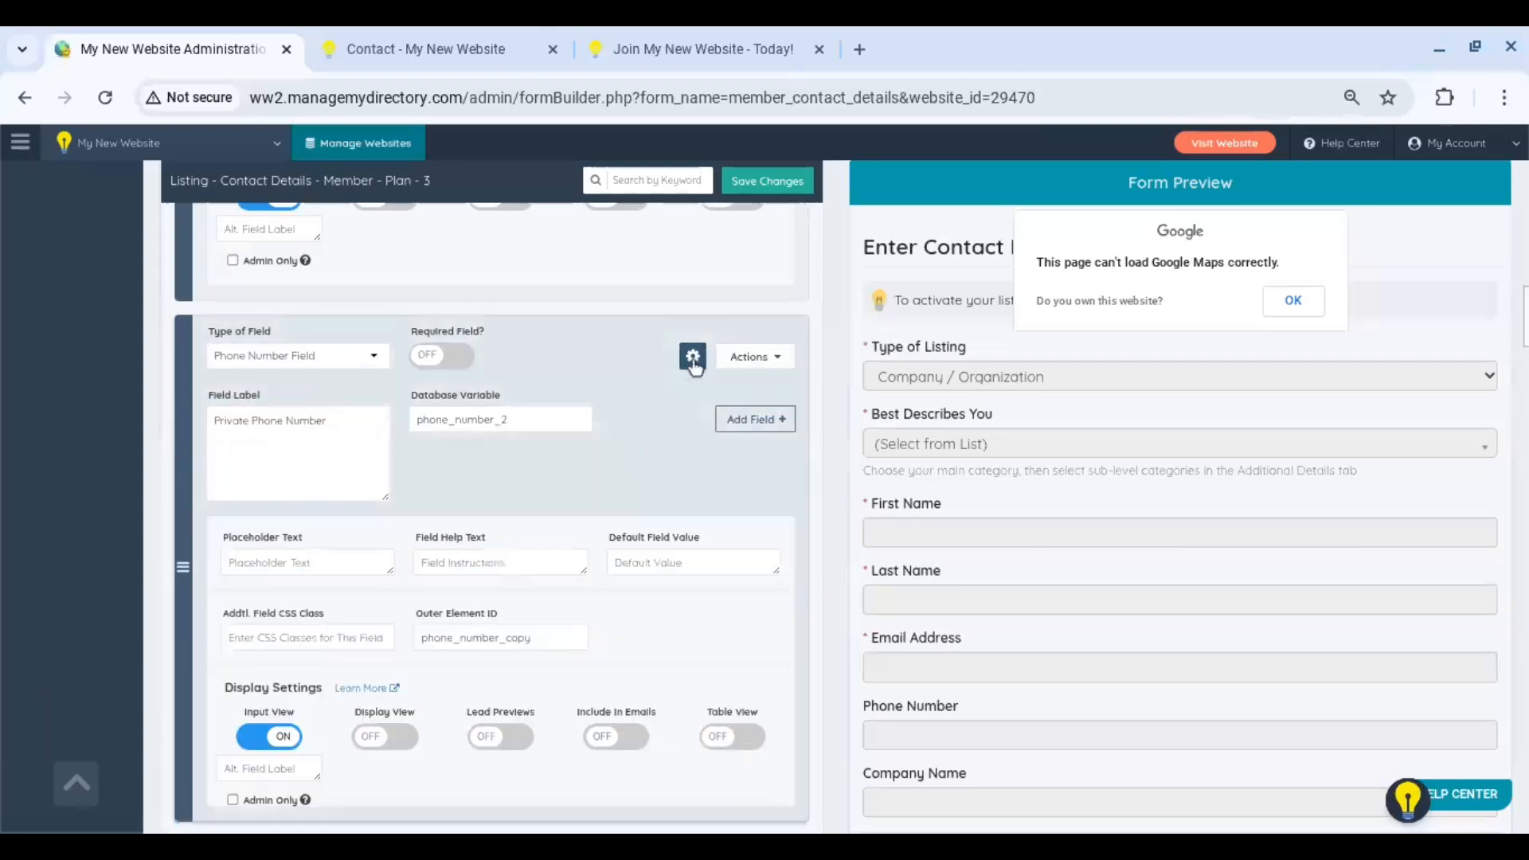
click(550, 637)
key(BackSpace)
key(BackSpace)
key(BackSpace)
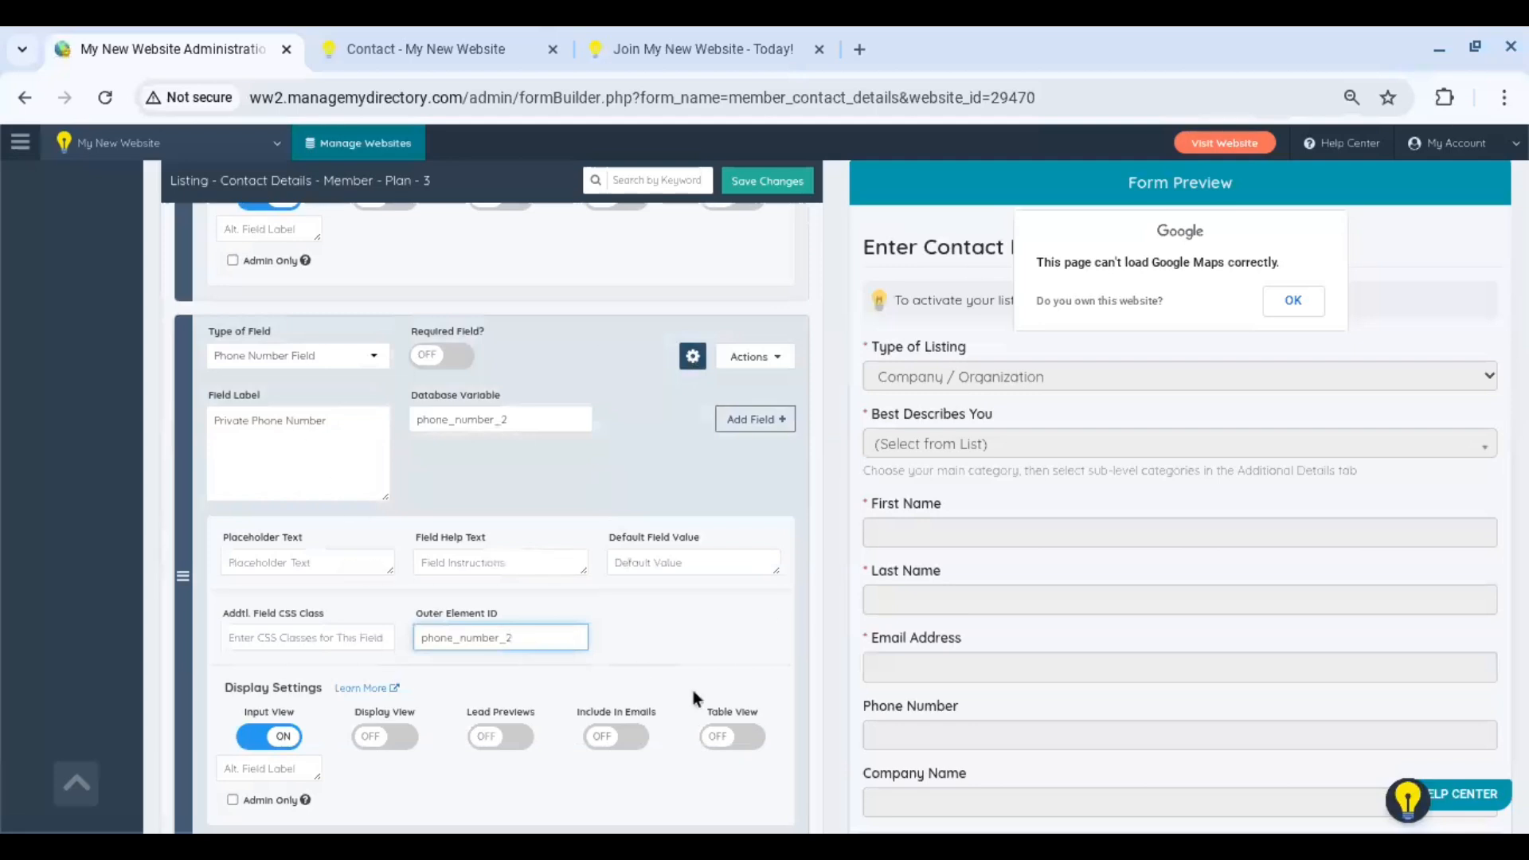
click(785, 190)
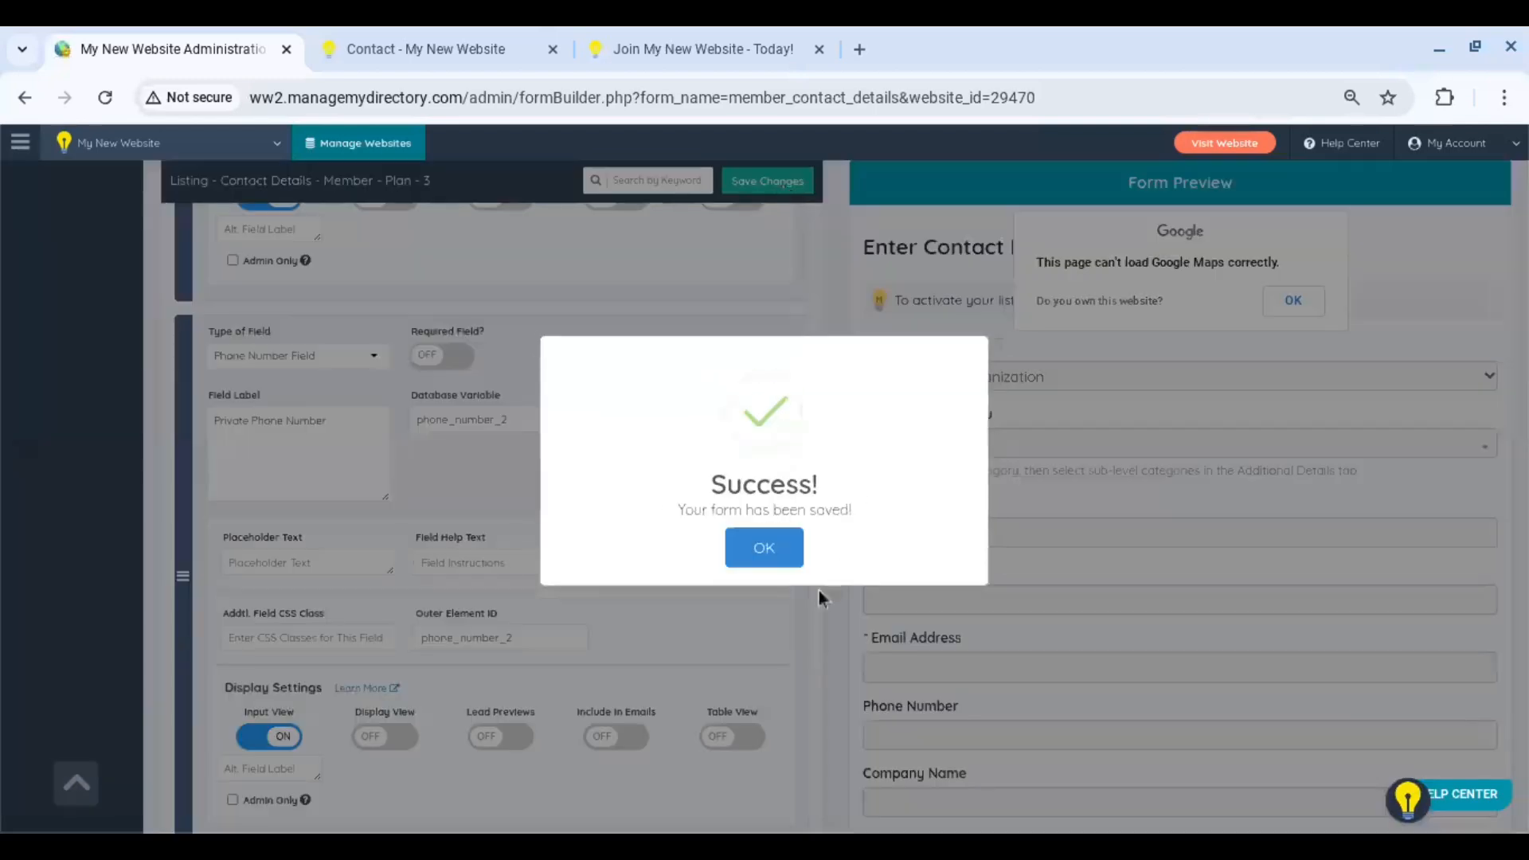
- Give the Website URL field the placeholder text "Unlock This By Upgrading" and the additional CSS class "readonly" after "website", and save the form
click(793, 558)
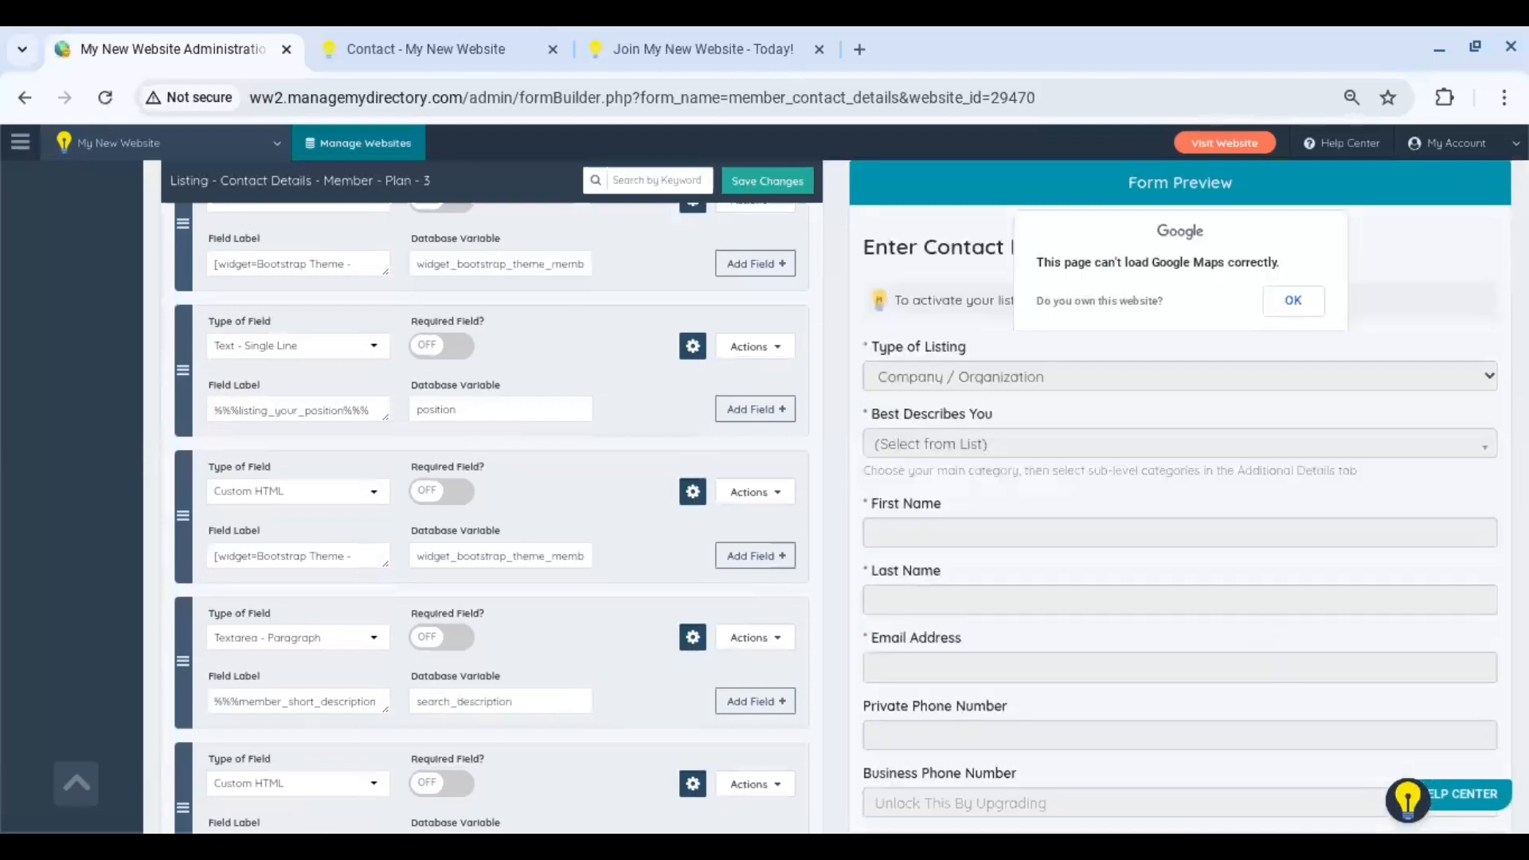
scroll(1261, 627, down, 4)
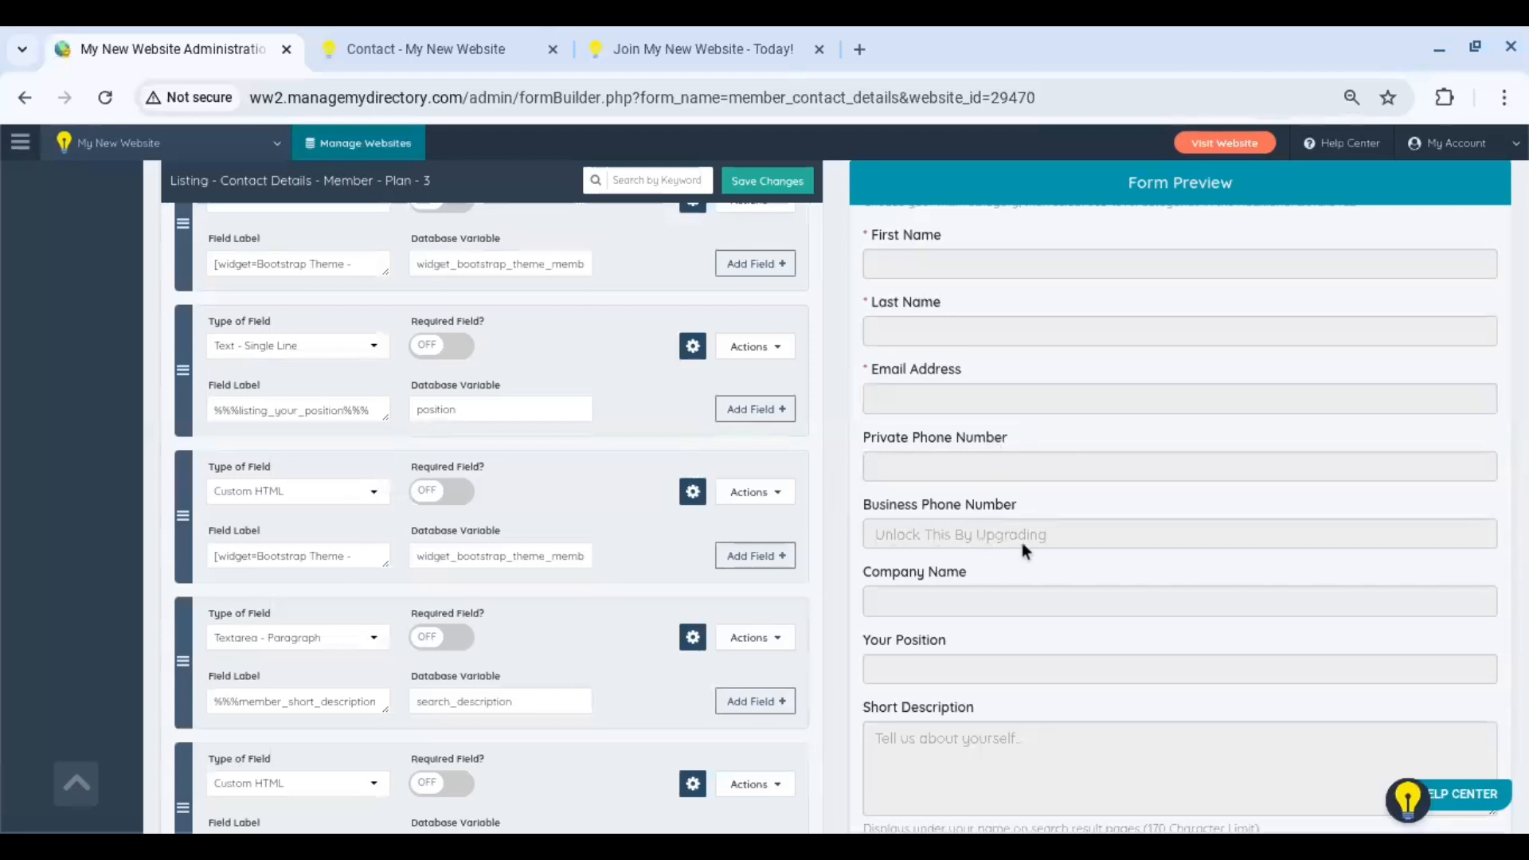
scroll(838, 569, down, 5)
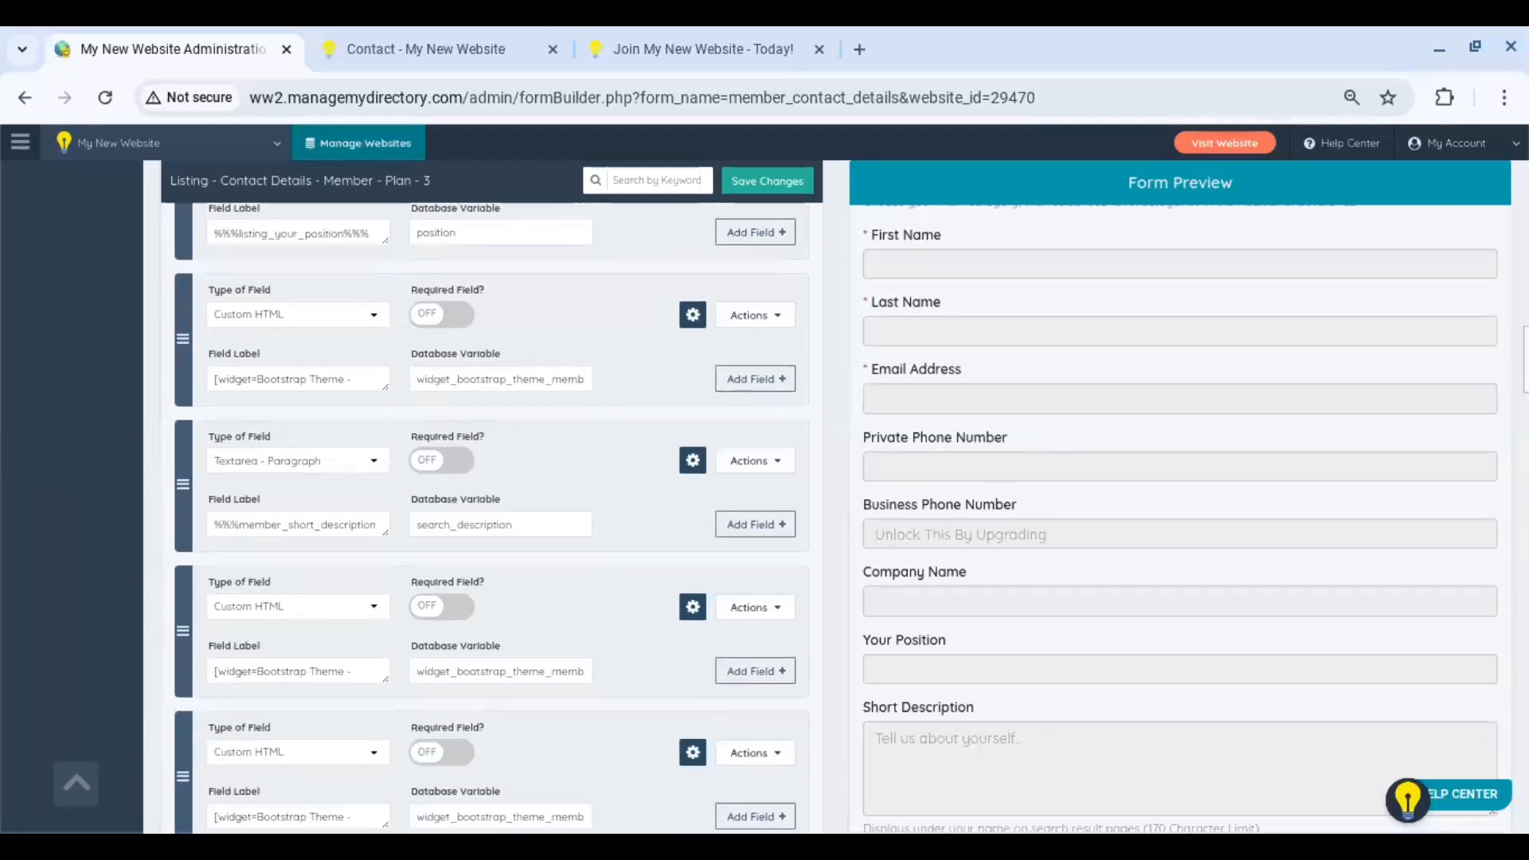
scroll(491, 518, down, 6)
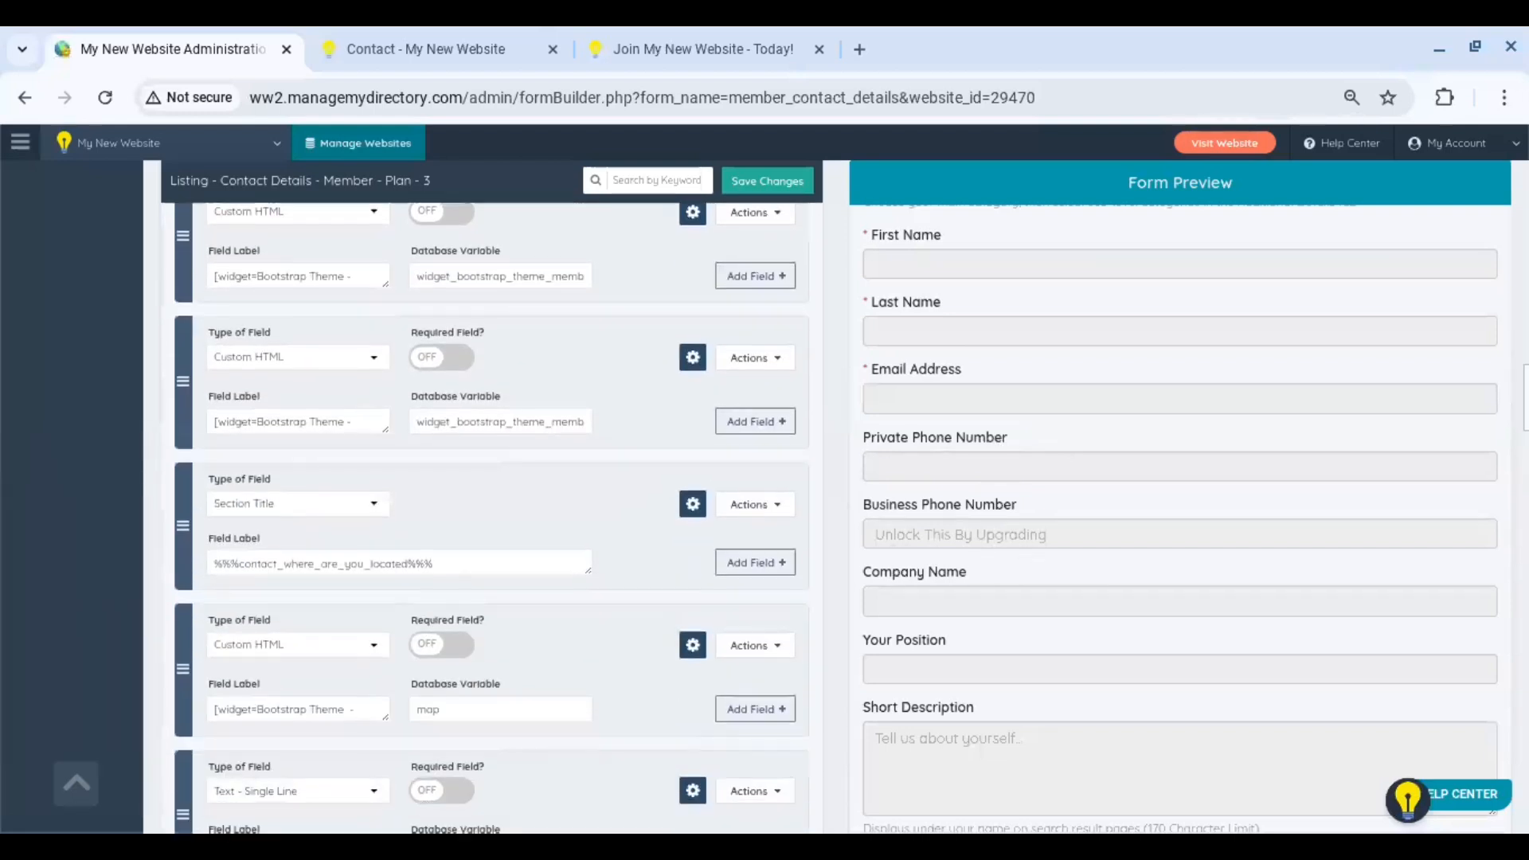
scroll(493, 518, down, 10)
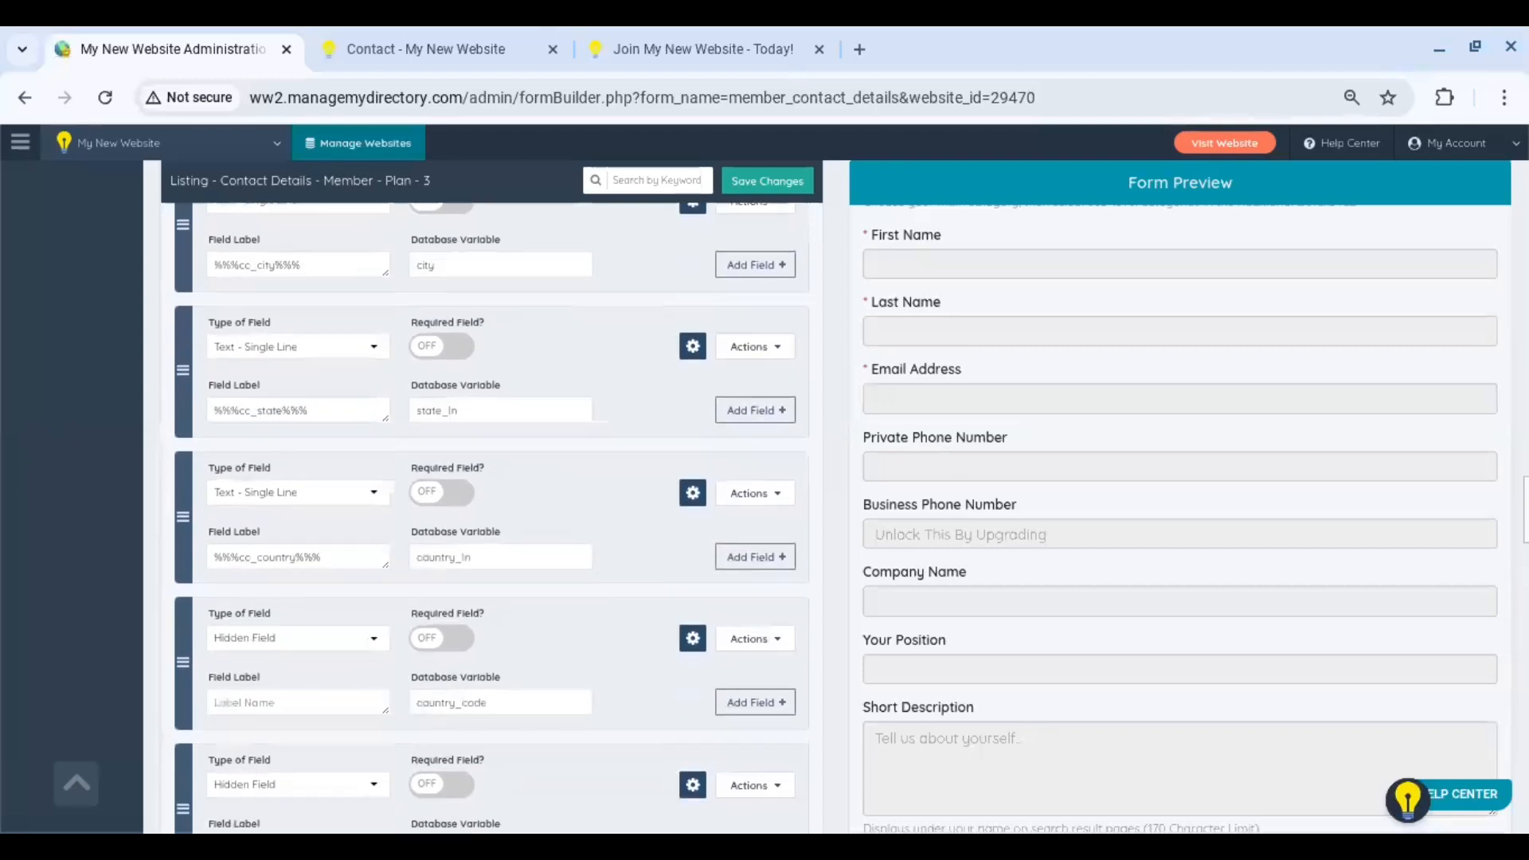
scroll(490, 518, down, 10)
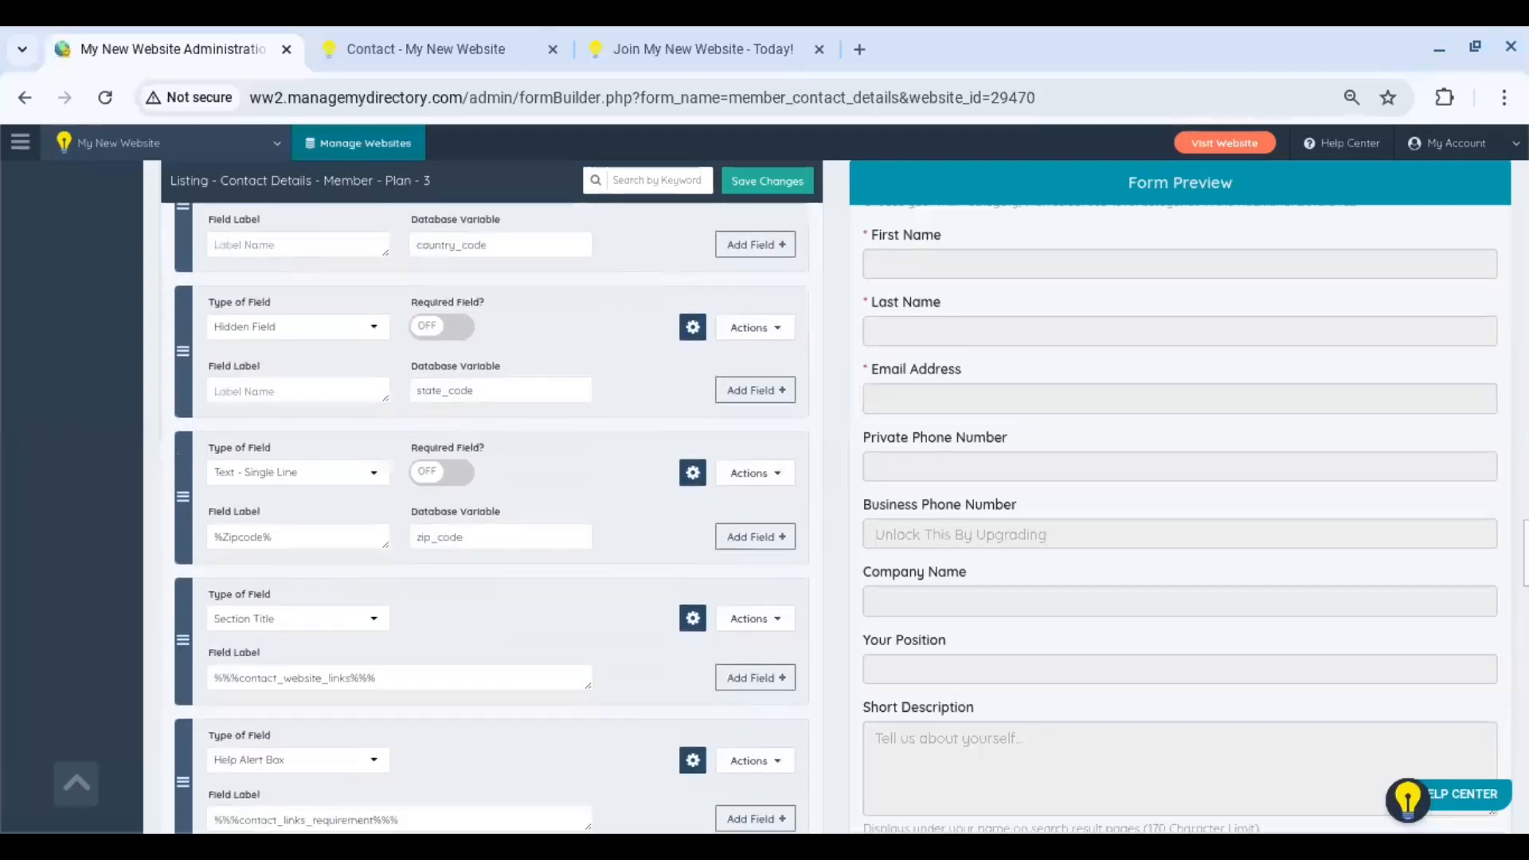
scroll(492, 518, down, 6)
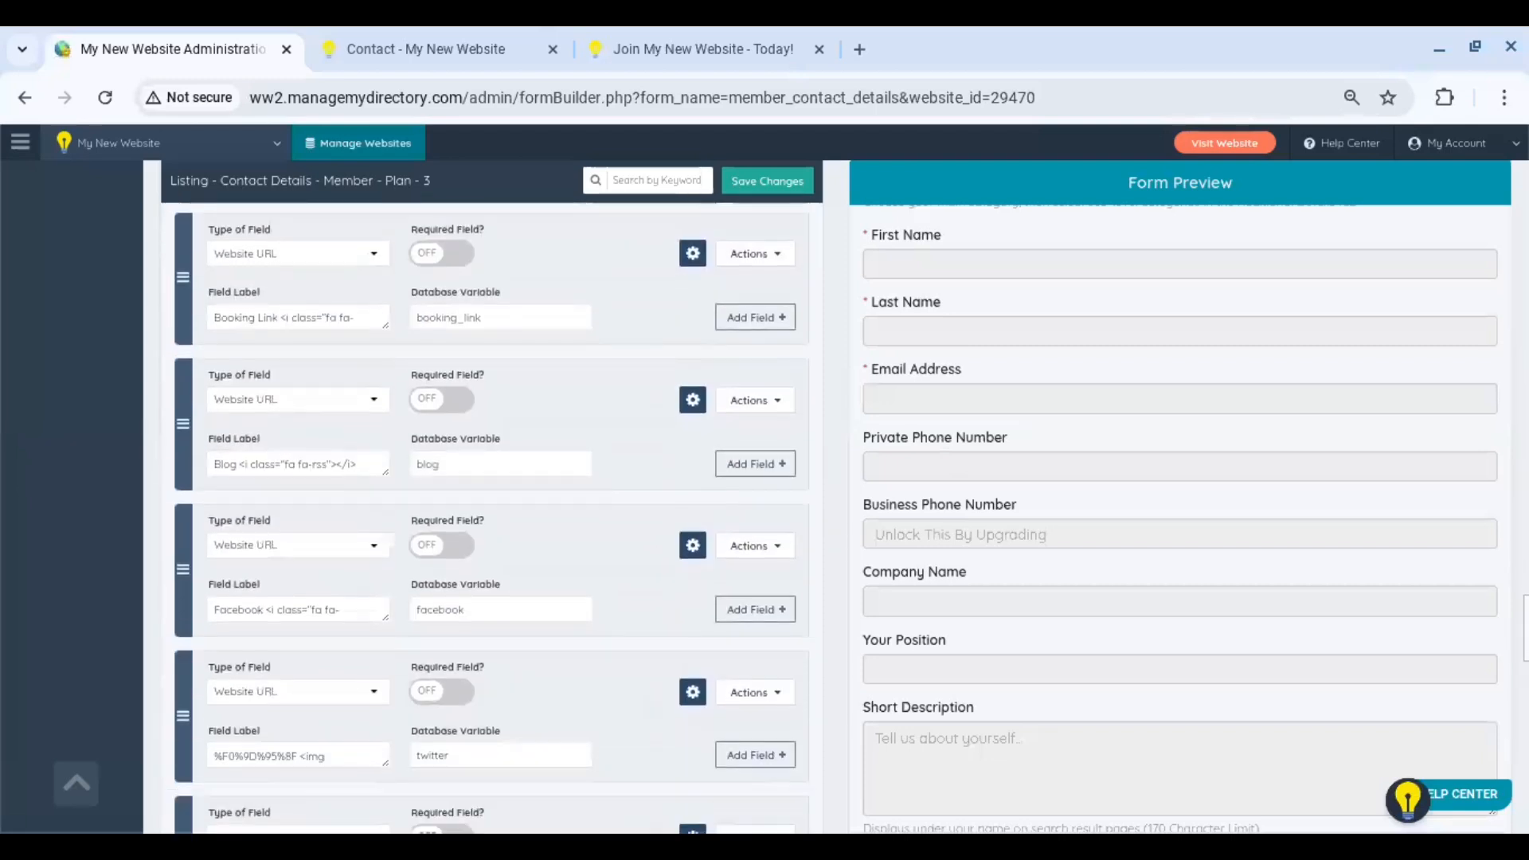
scroll(493, 517, up, 5)
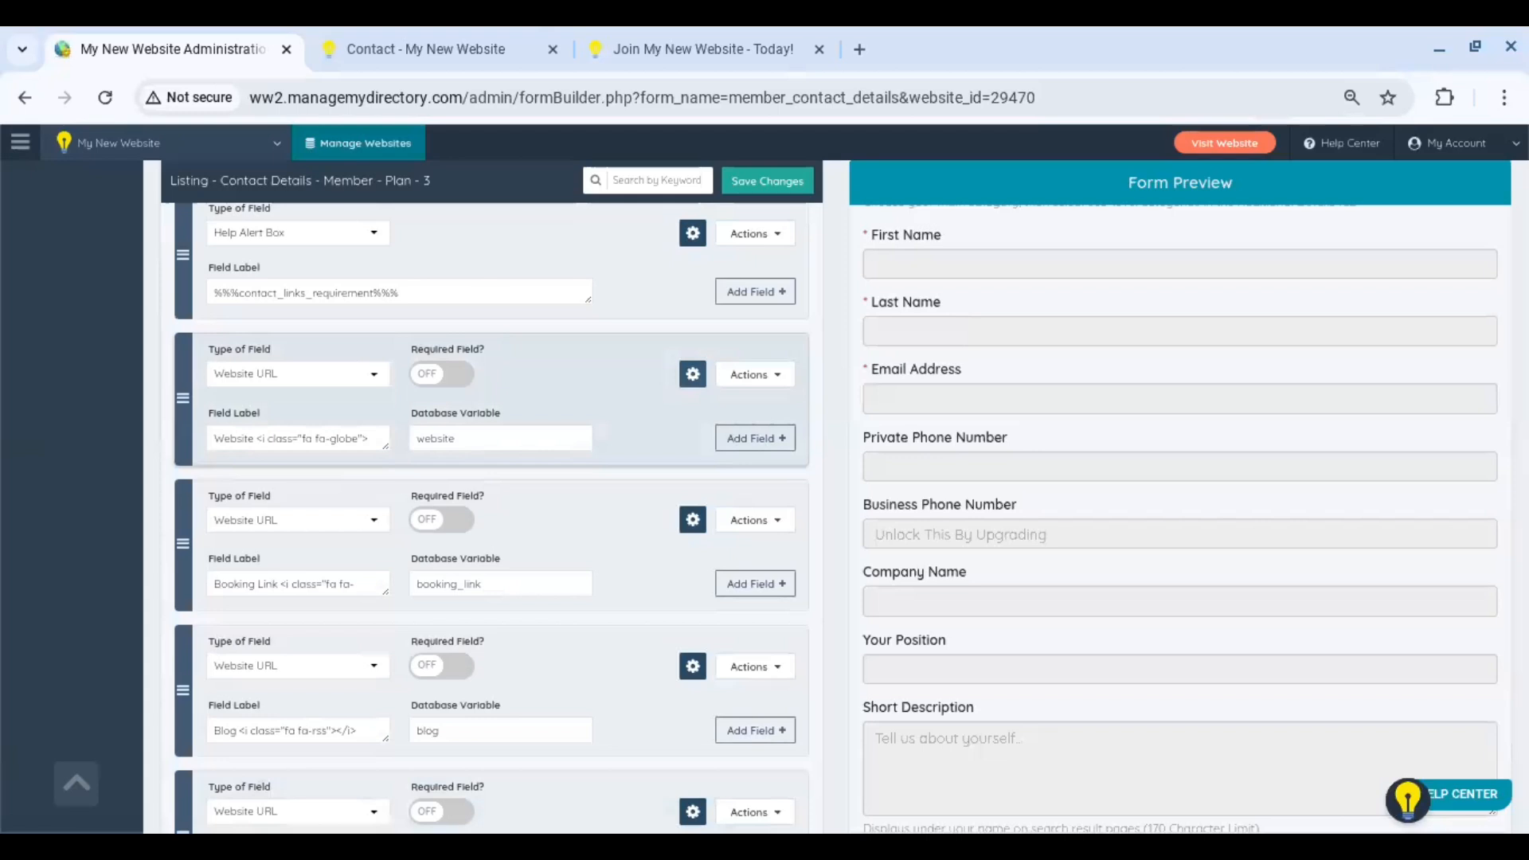
click(692, 379)
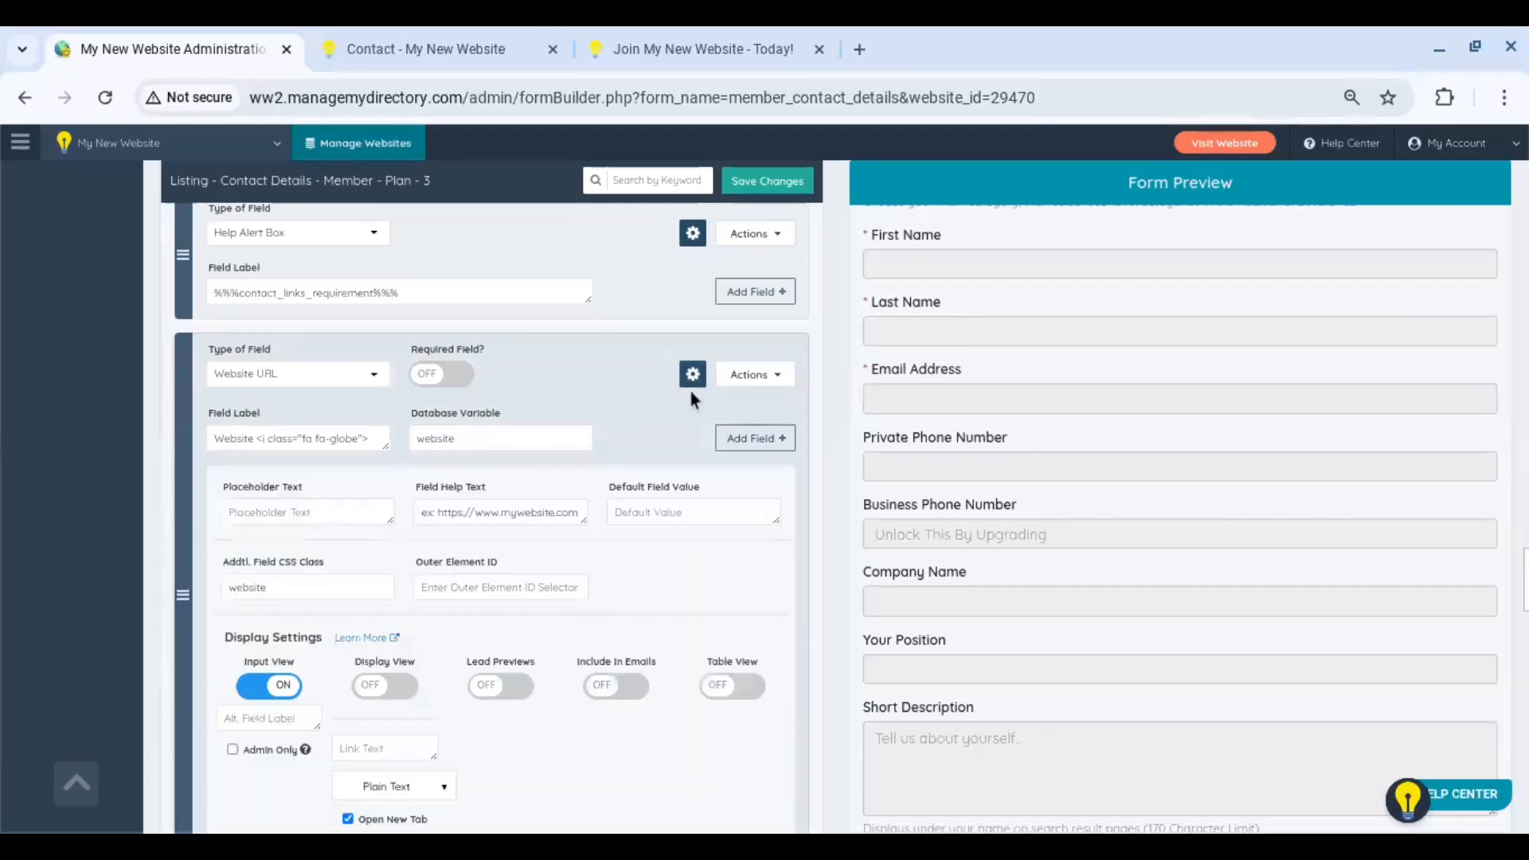
click(337, 512)
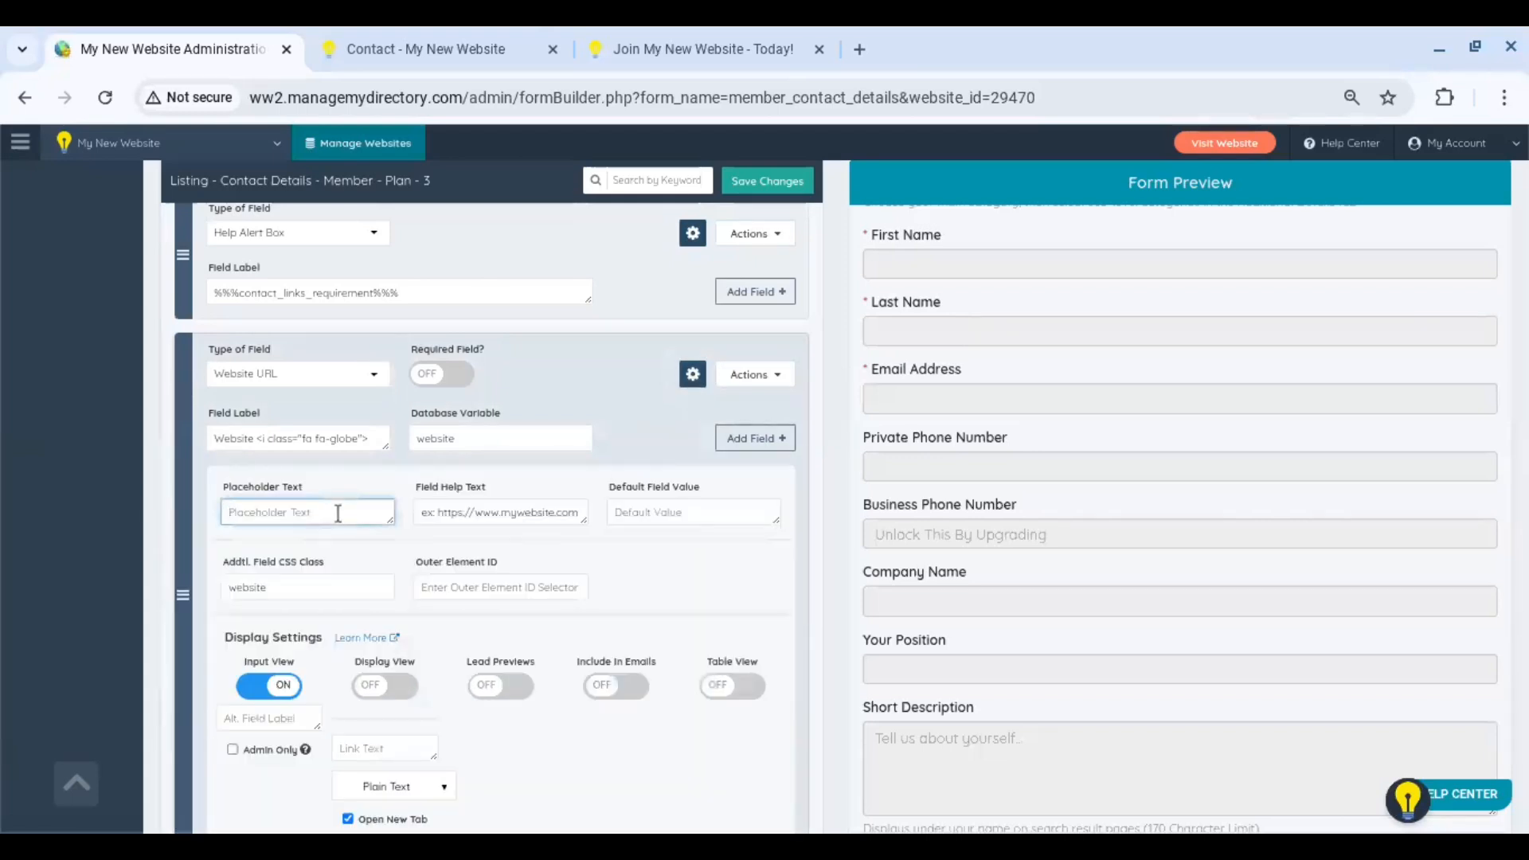
text(Unlock This By Upg)
text(rading)
click(294, 589)
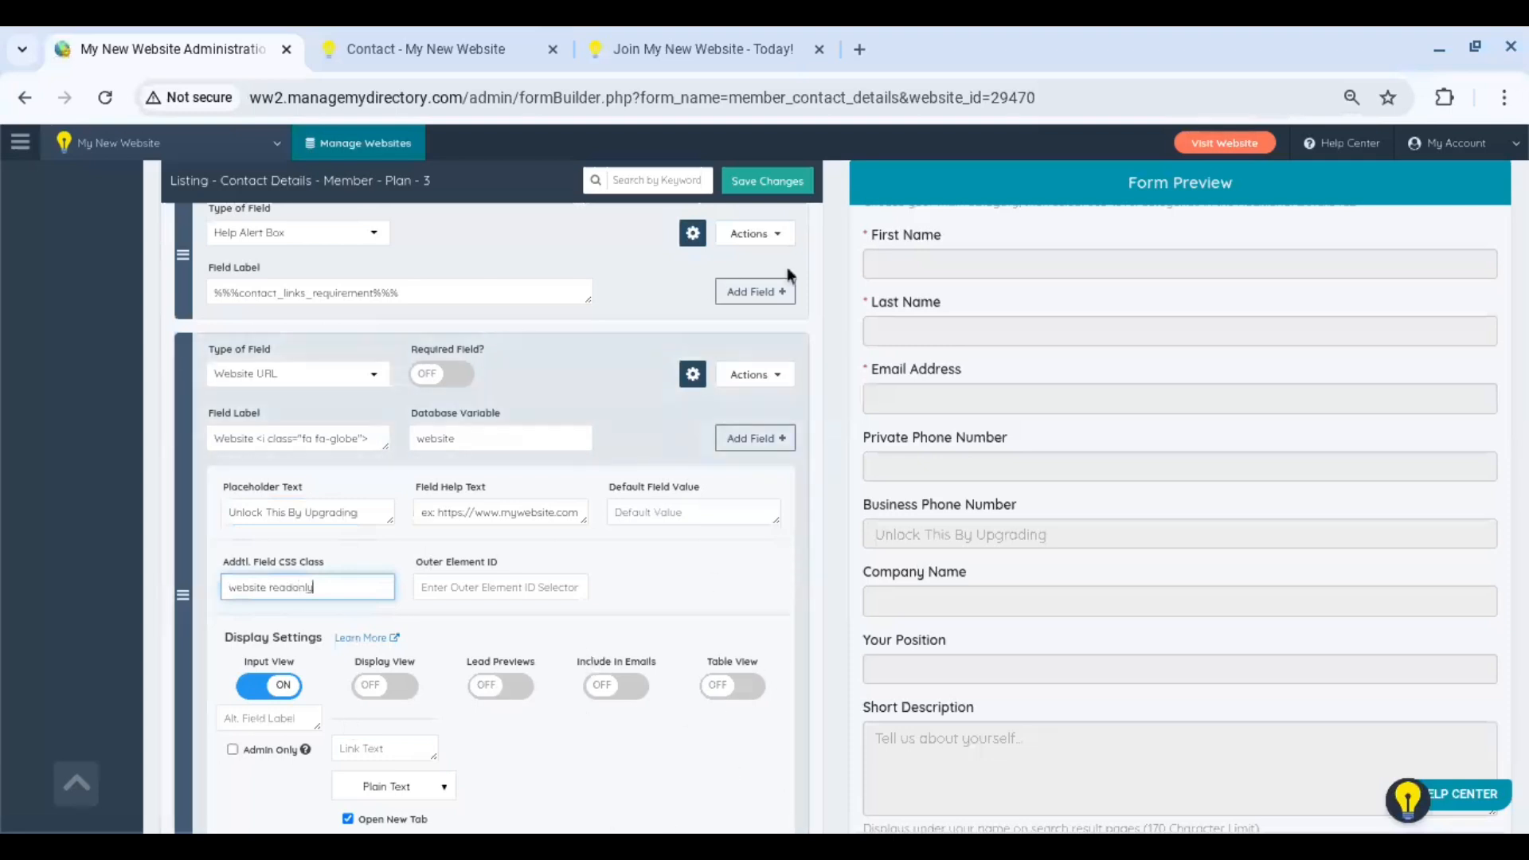
click(789, 196)
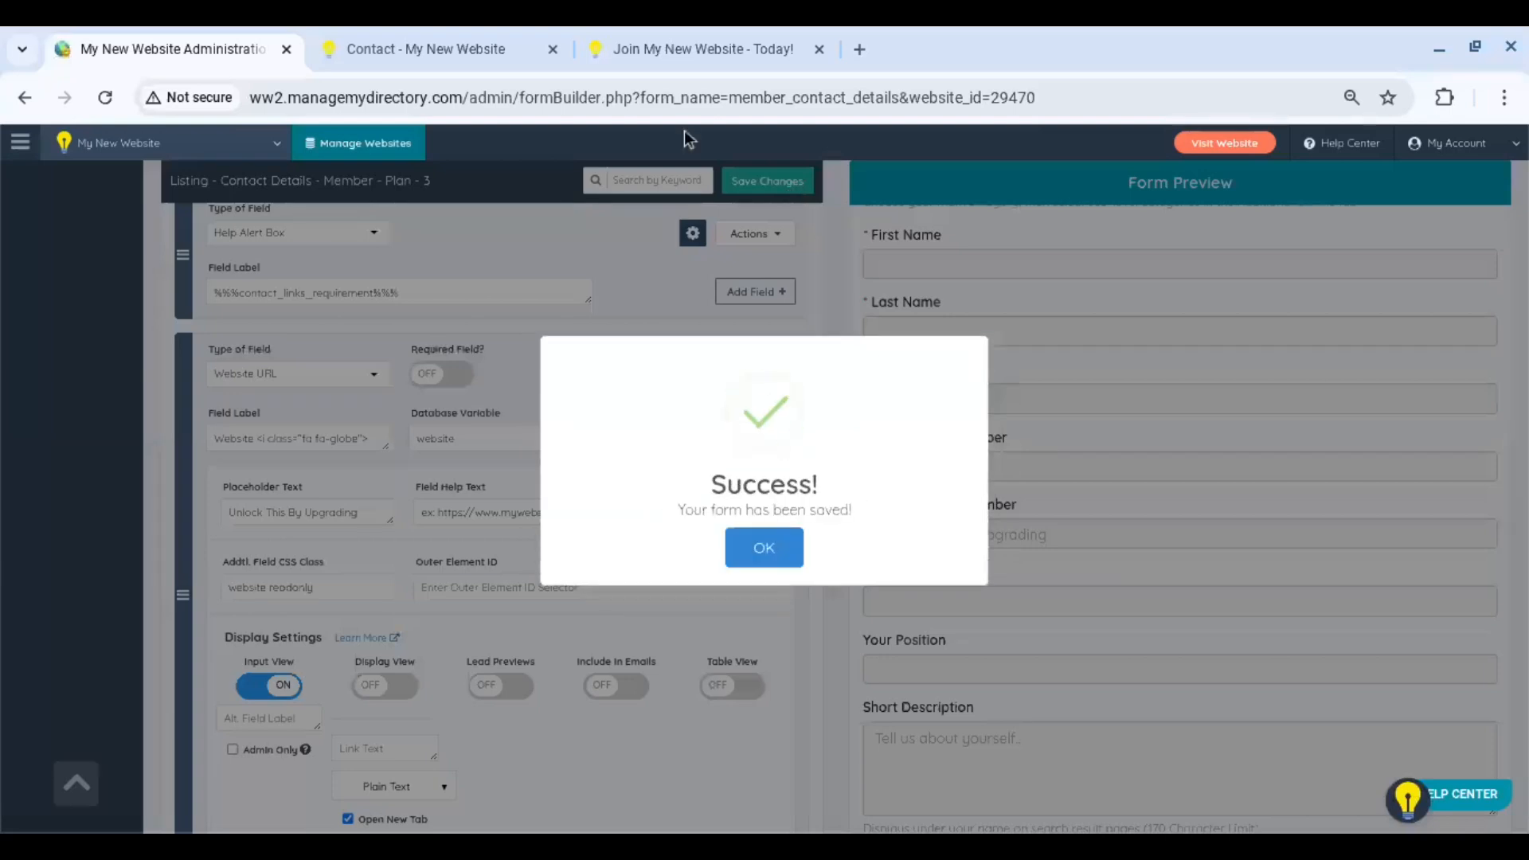
- Reload the member's contact page and check the Private Phone Number, Business Phone Number and Website fields
click(476, 40)
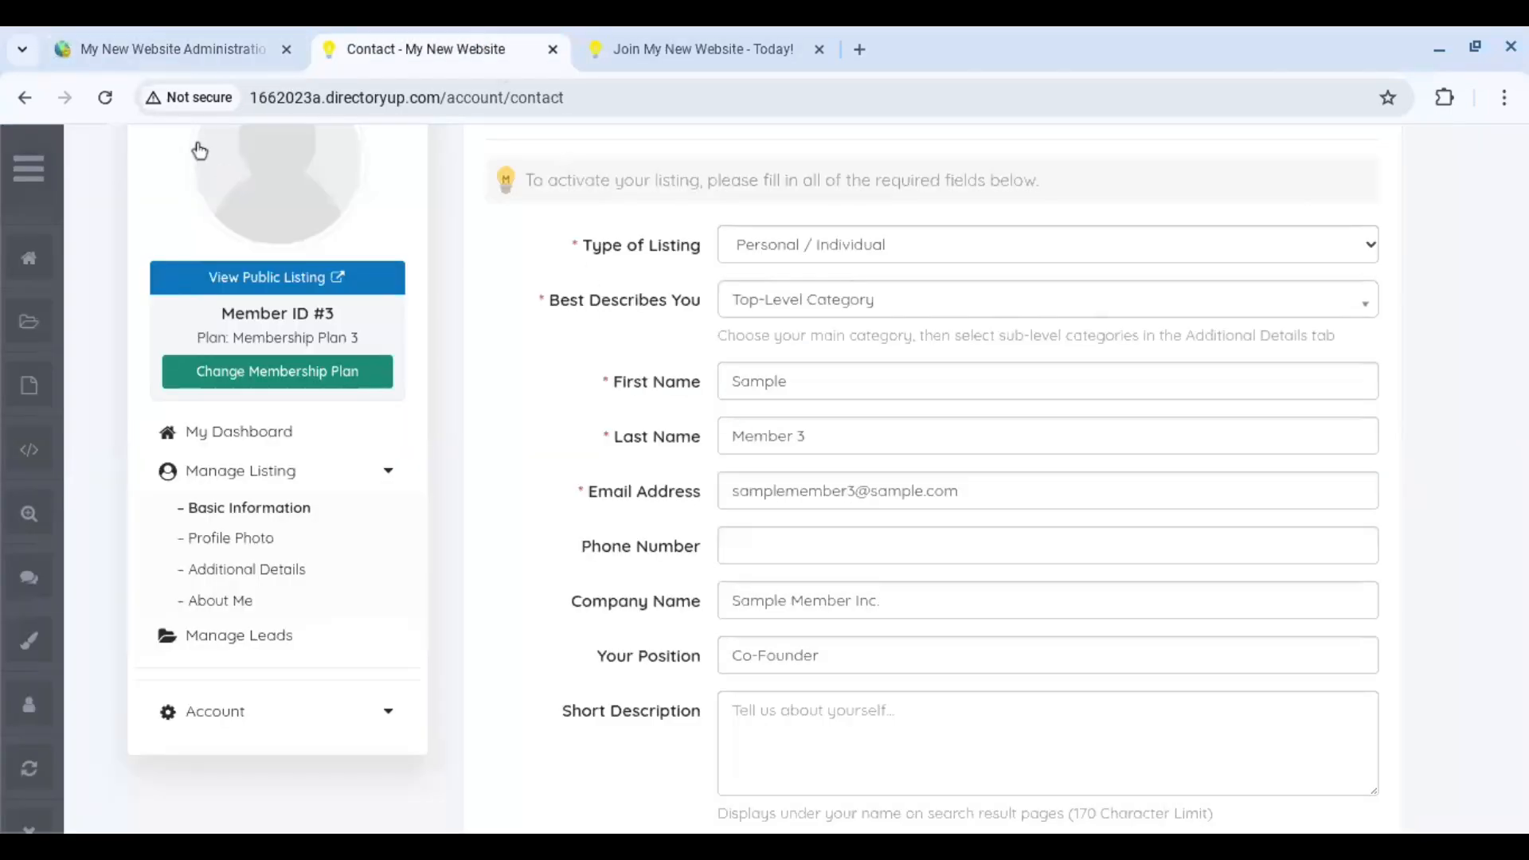
click(114, 97)
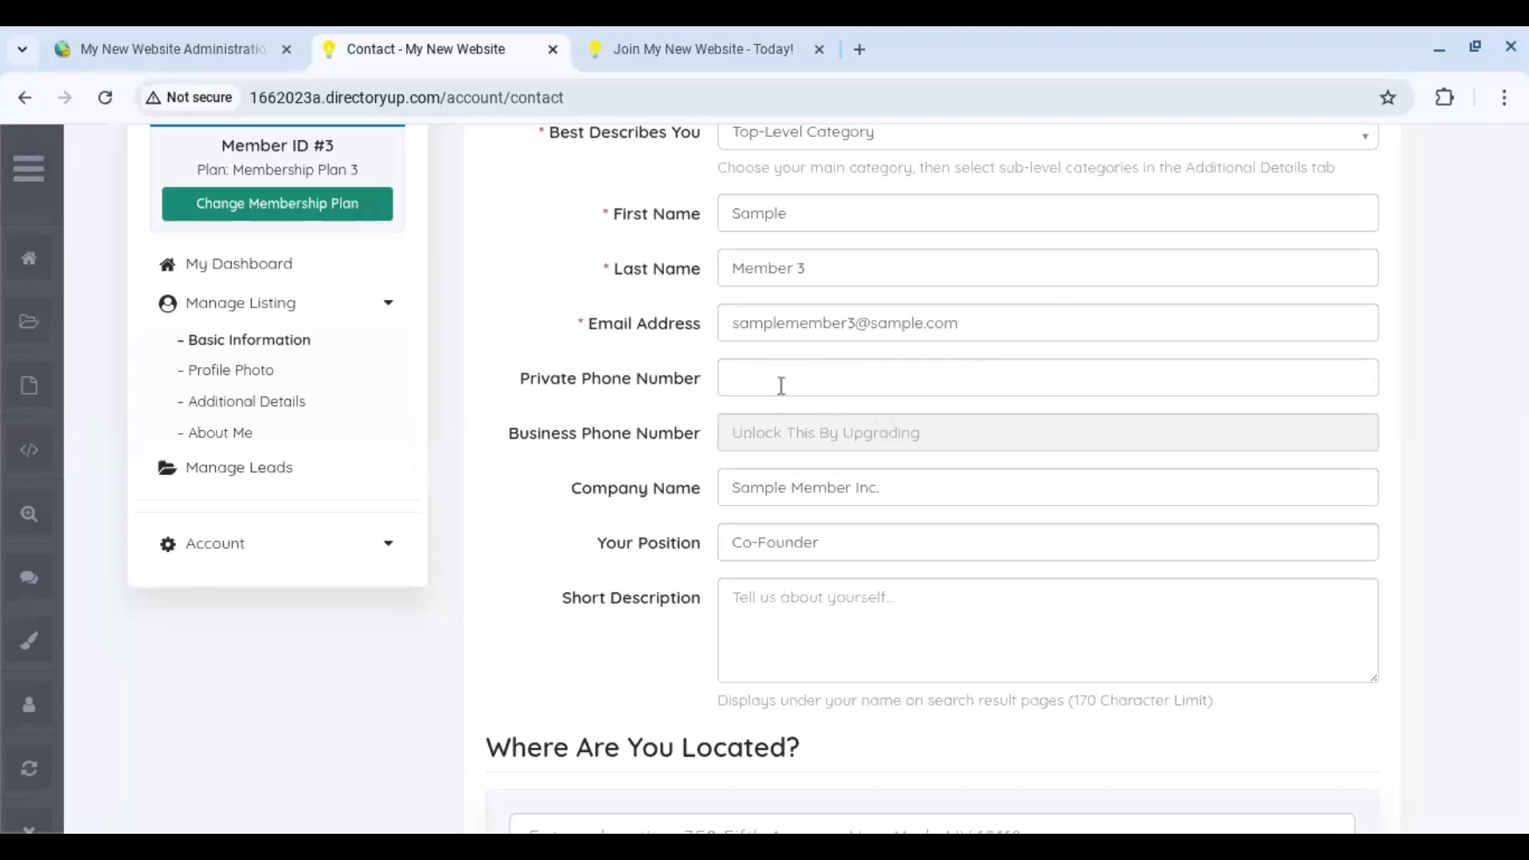
triple_click(867, 425)
click(991, 433)
scroll(753, 478, down, 2)
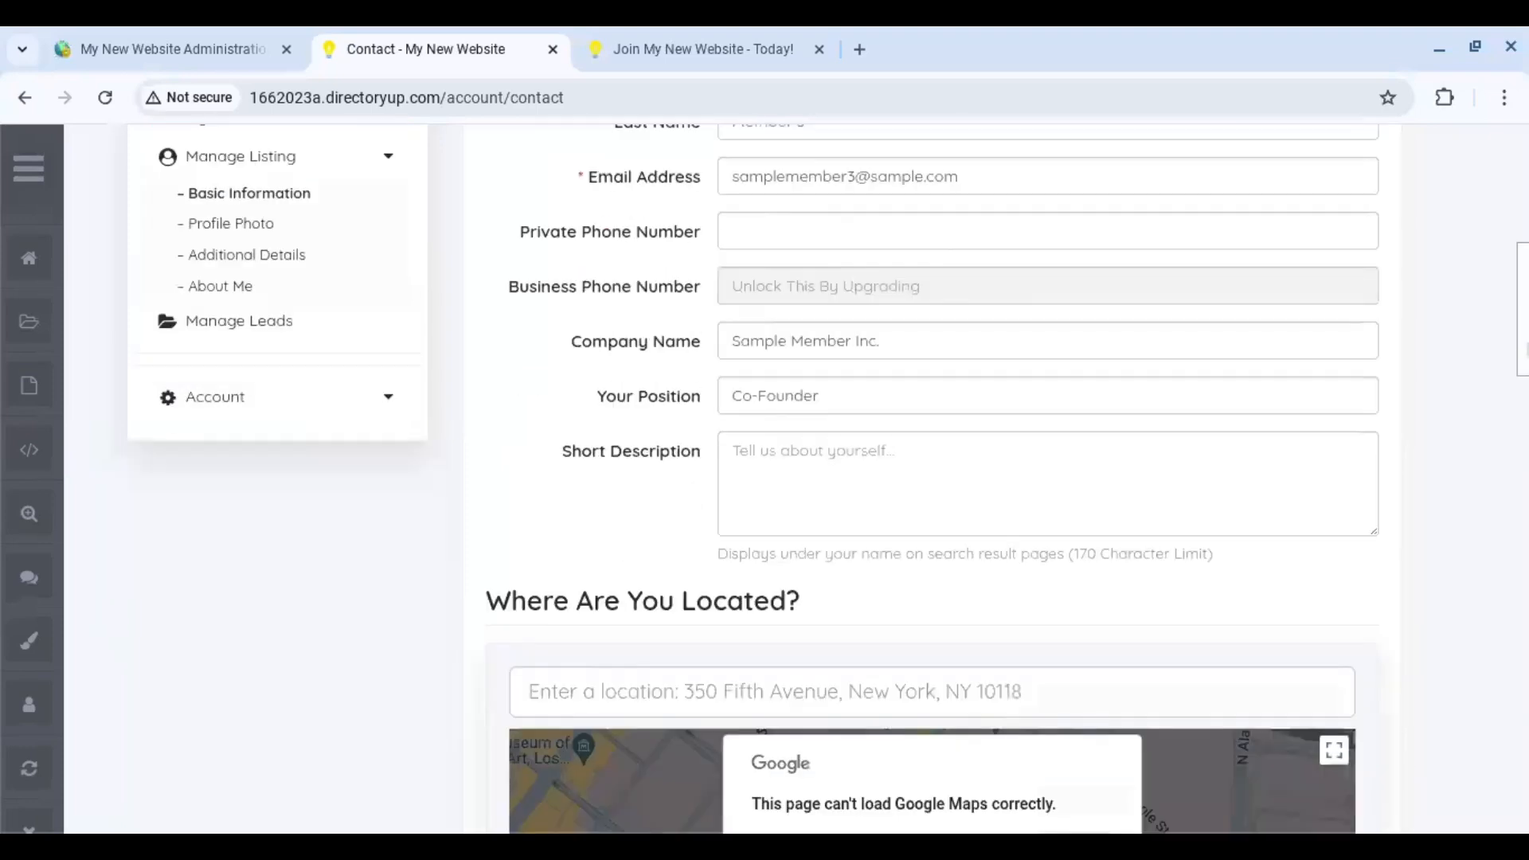
scroll(932, 478, down, 9)
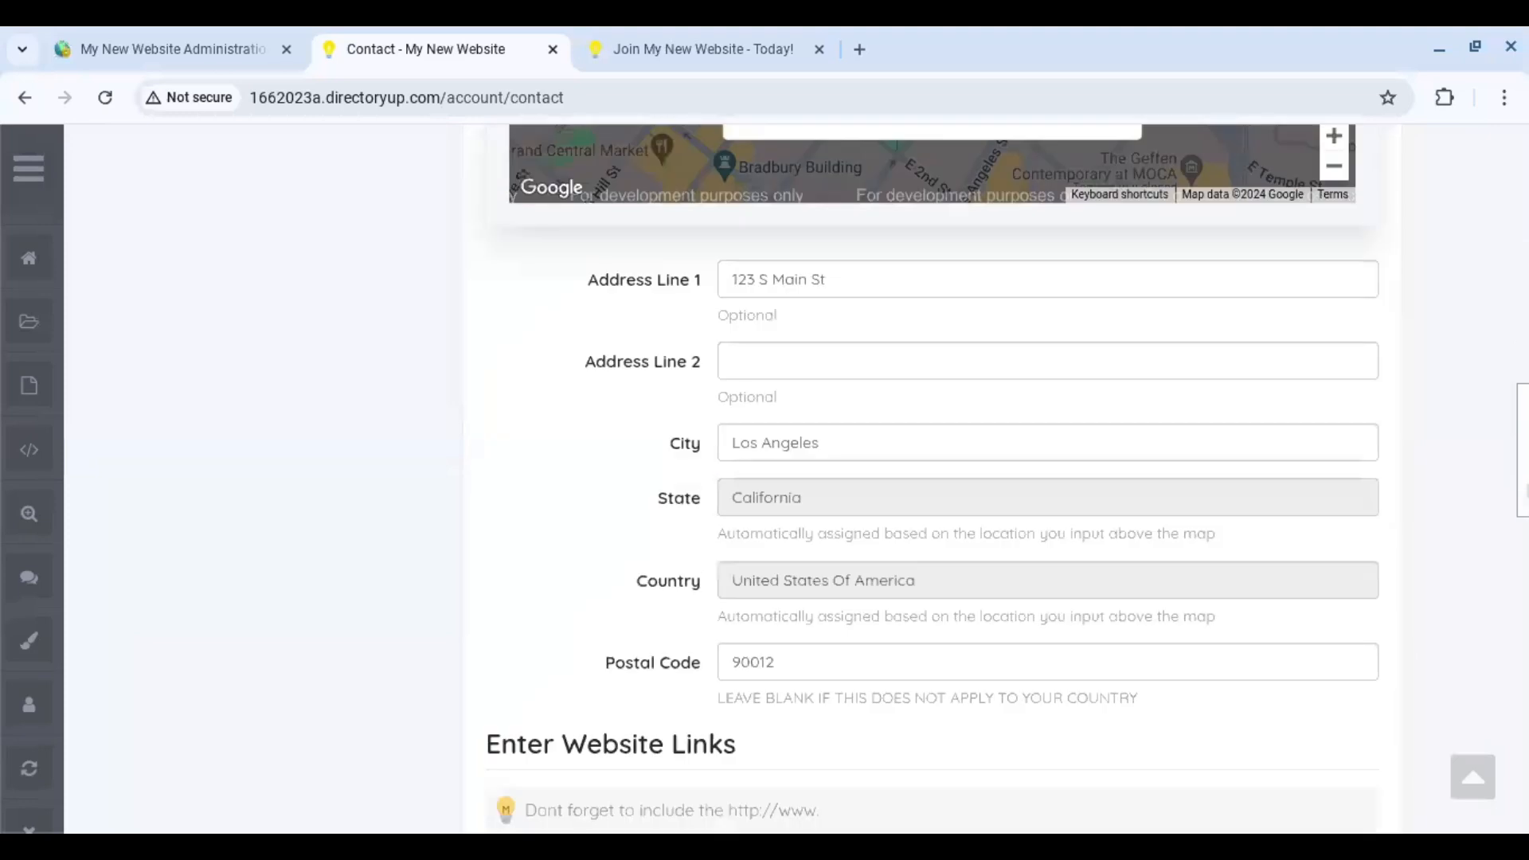
scroll(1048, 354, down, 7)
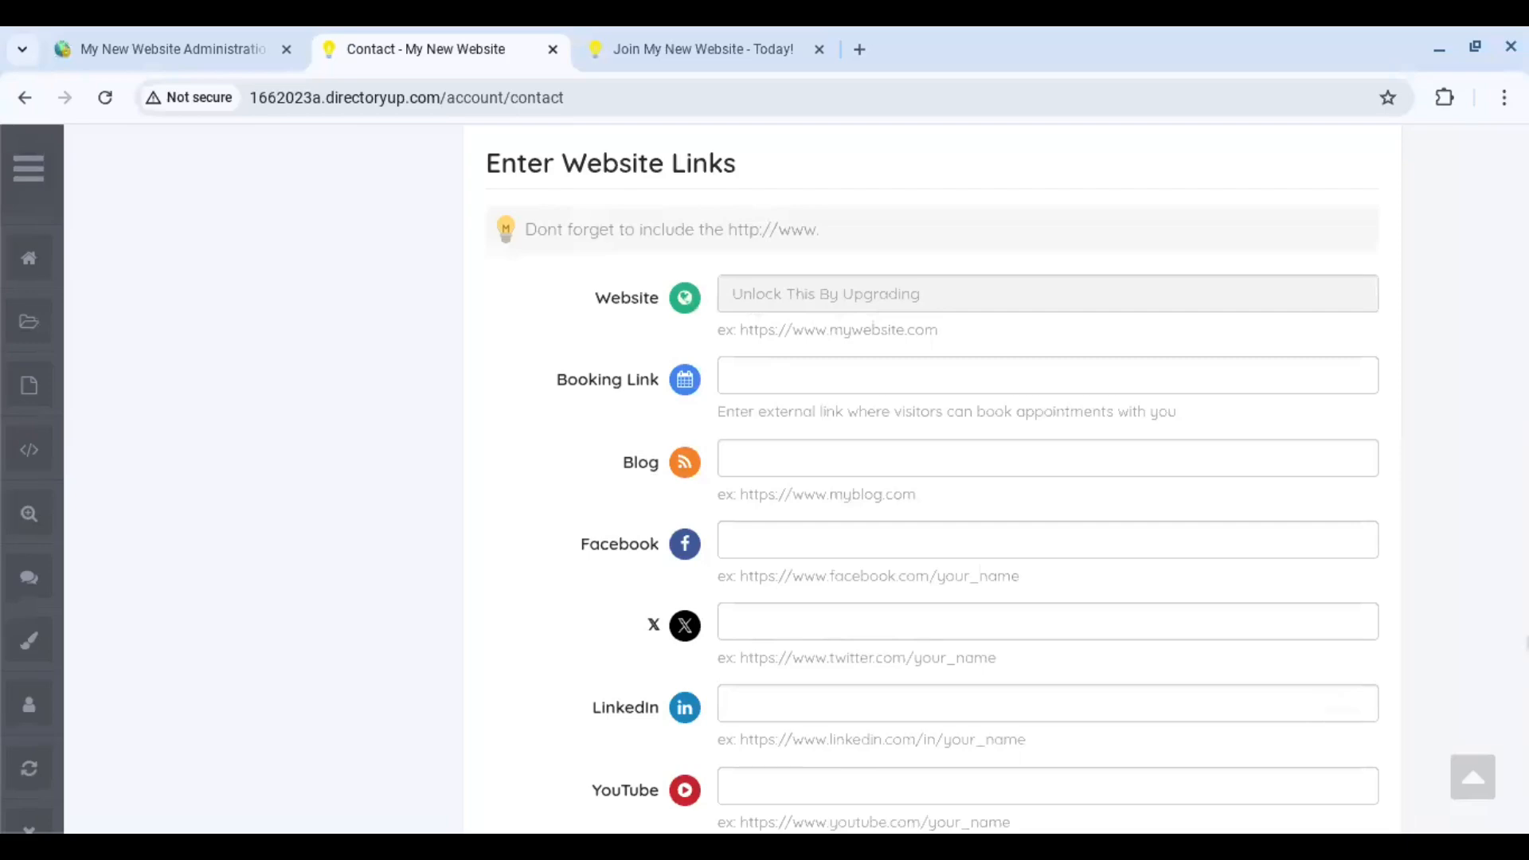
scroll(925, 145, up, 20)
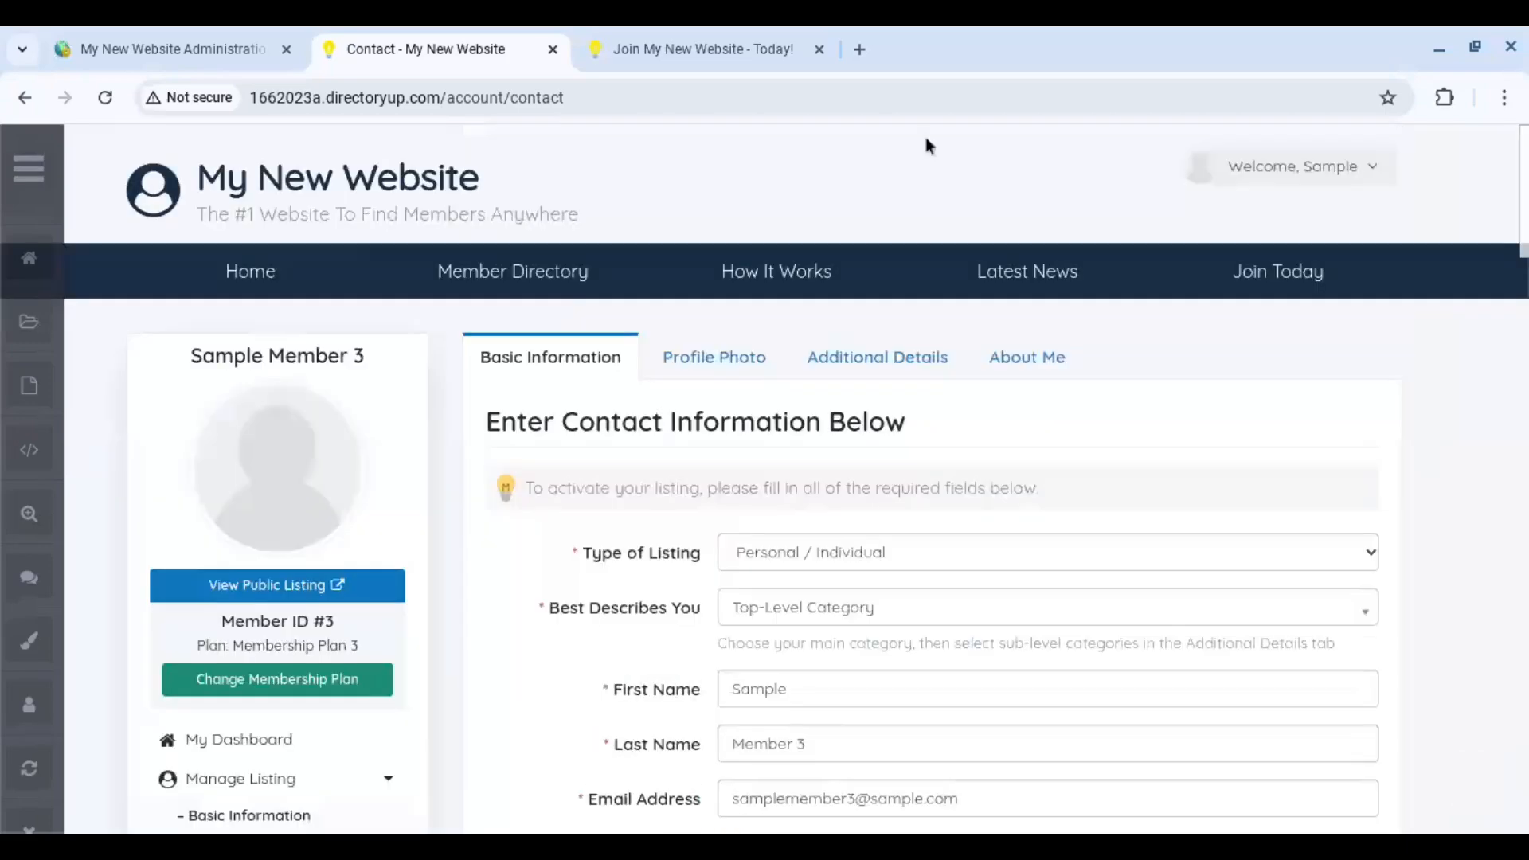
- Back in the website administration, open Membership Plan 3's Member's Dashboard settings and check which Contact Details Form is assigned
click(231, 48)
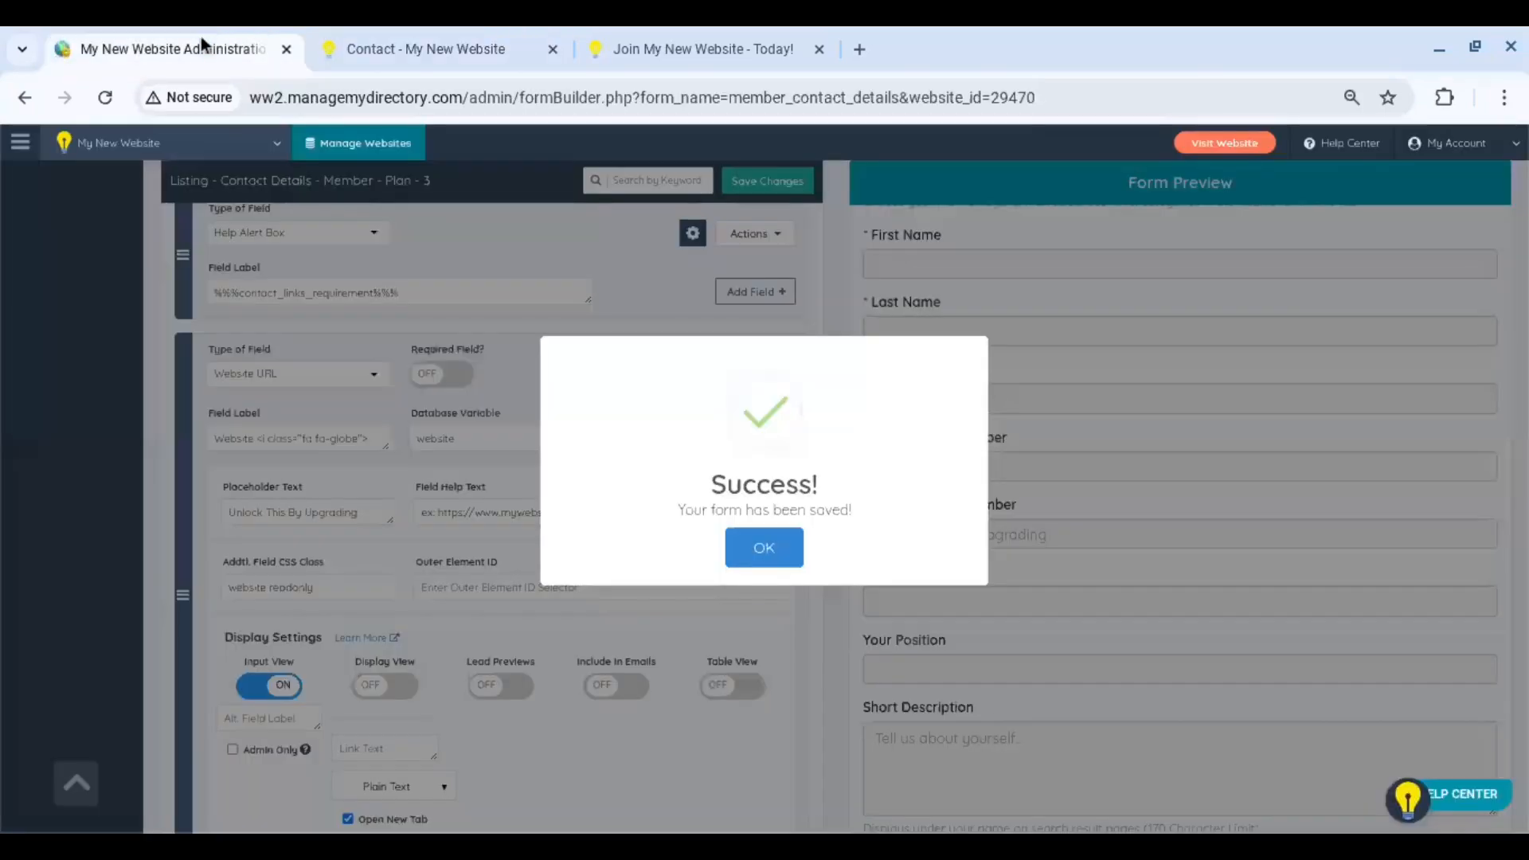
click(752, 554)
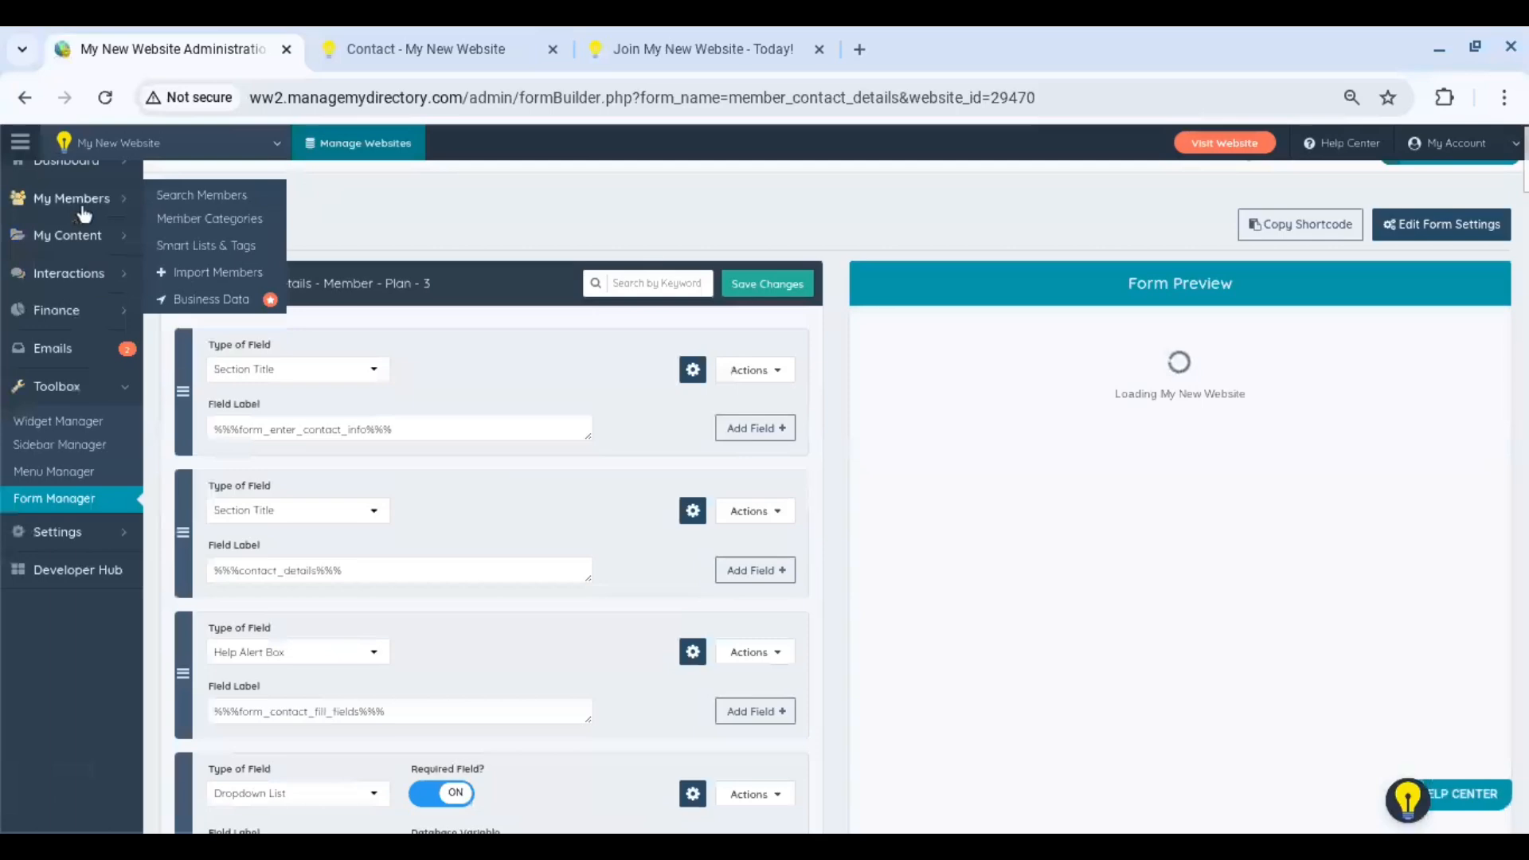
mouse_move(128, 310)
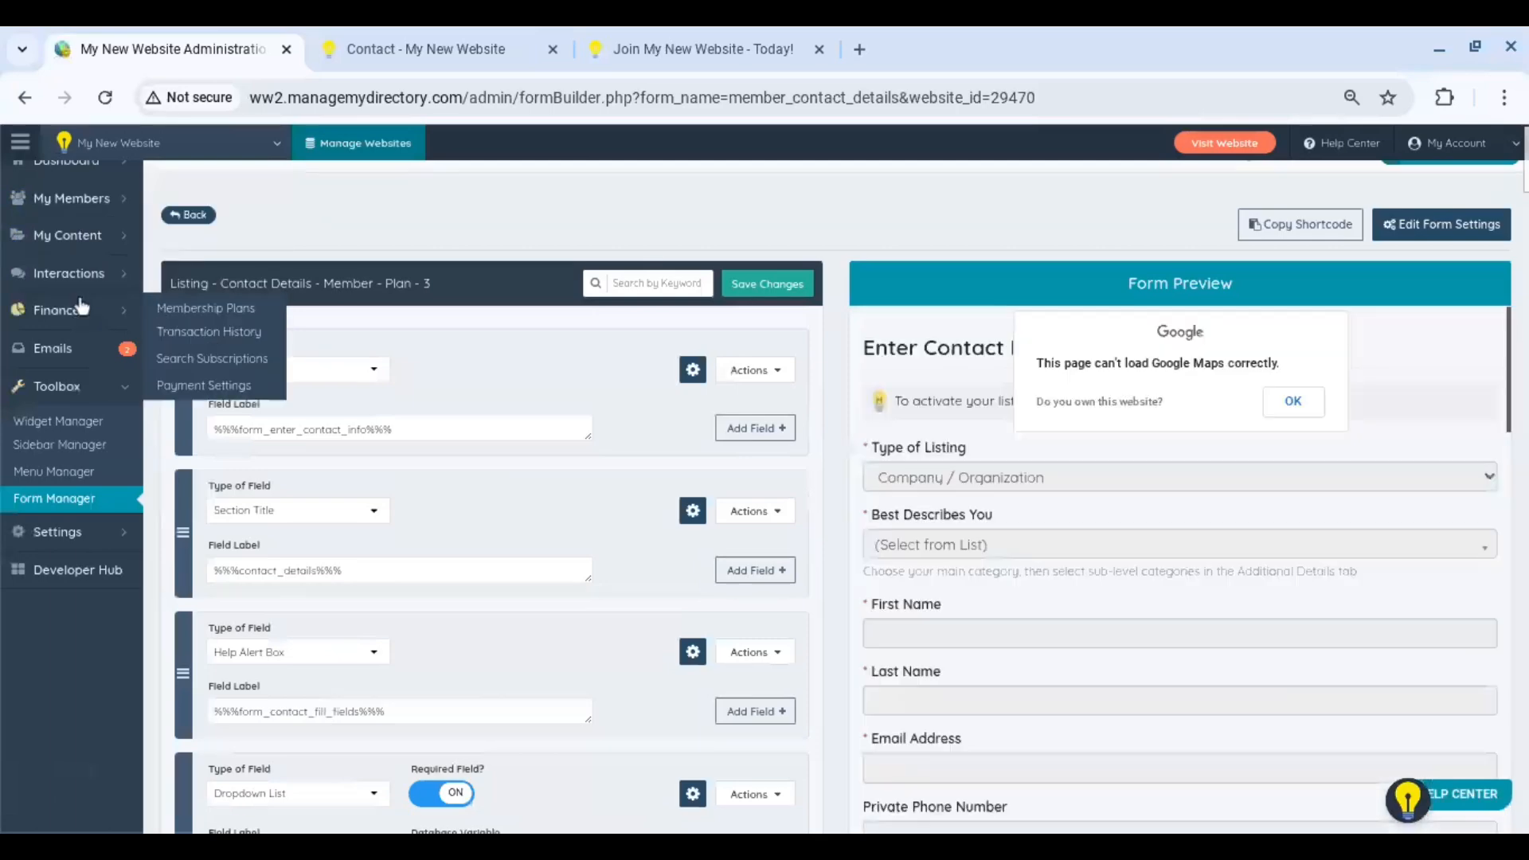
click(193, 316)
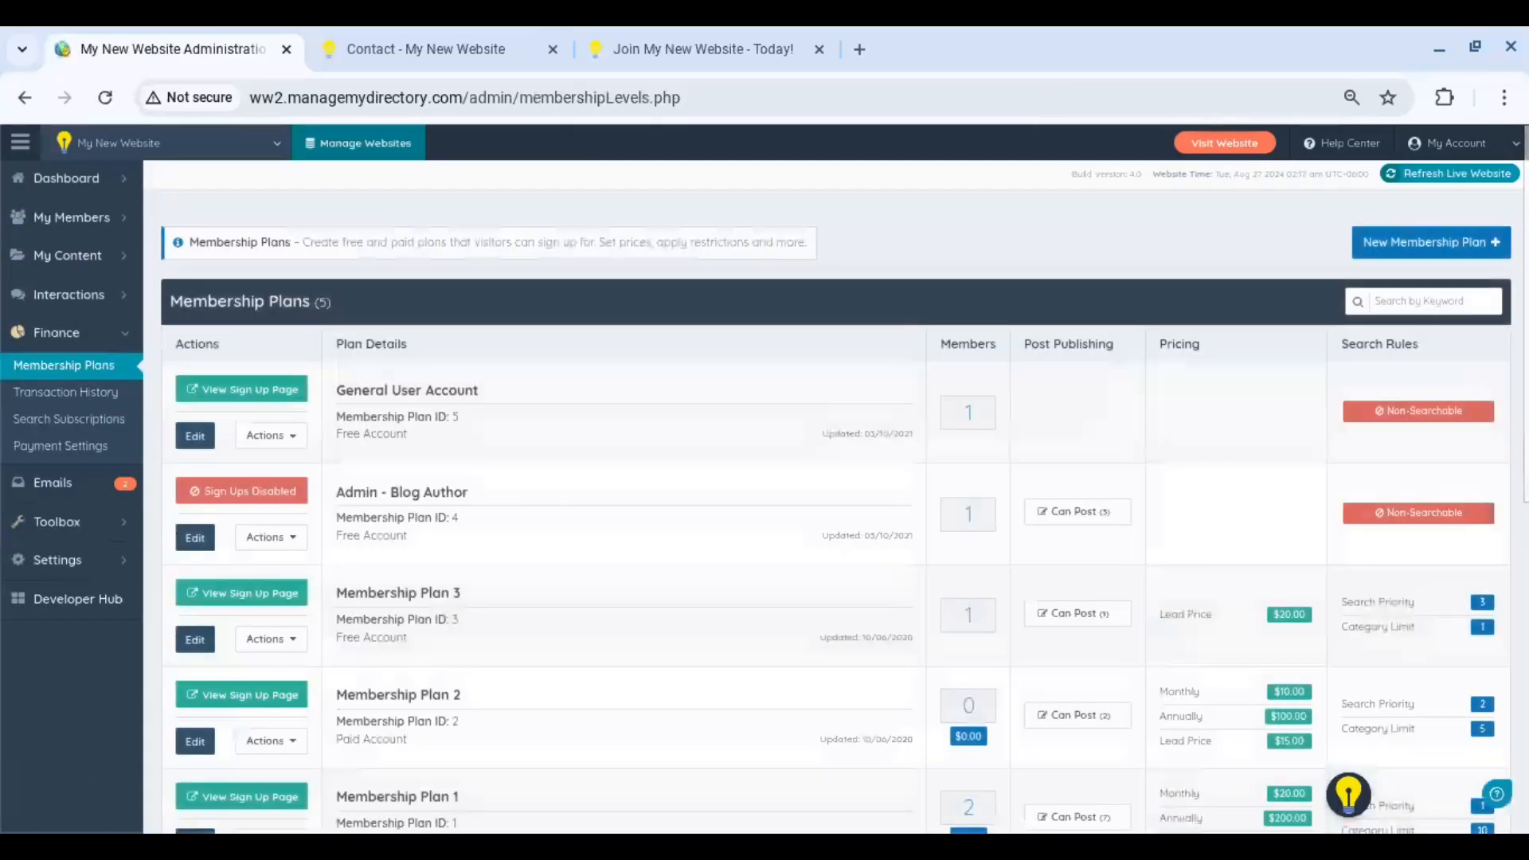
scroll(587, 287, down, 3)
click(243, 413)
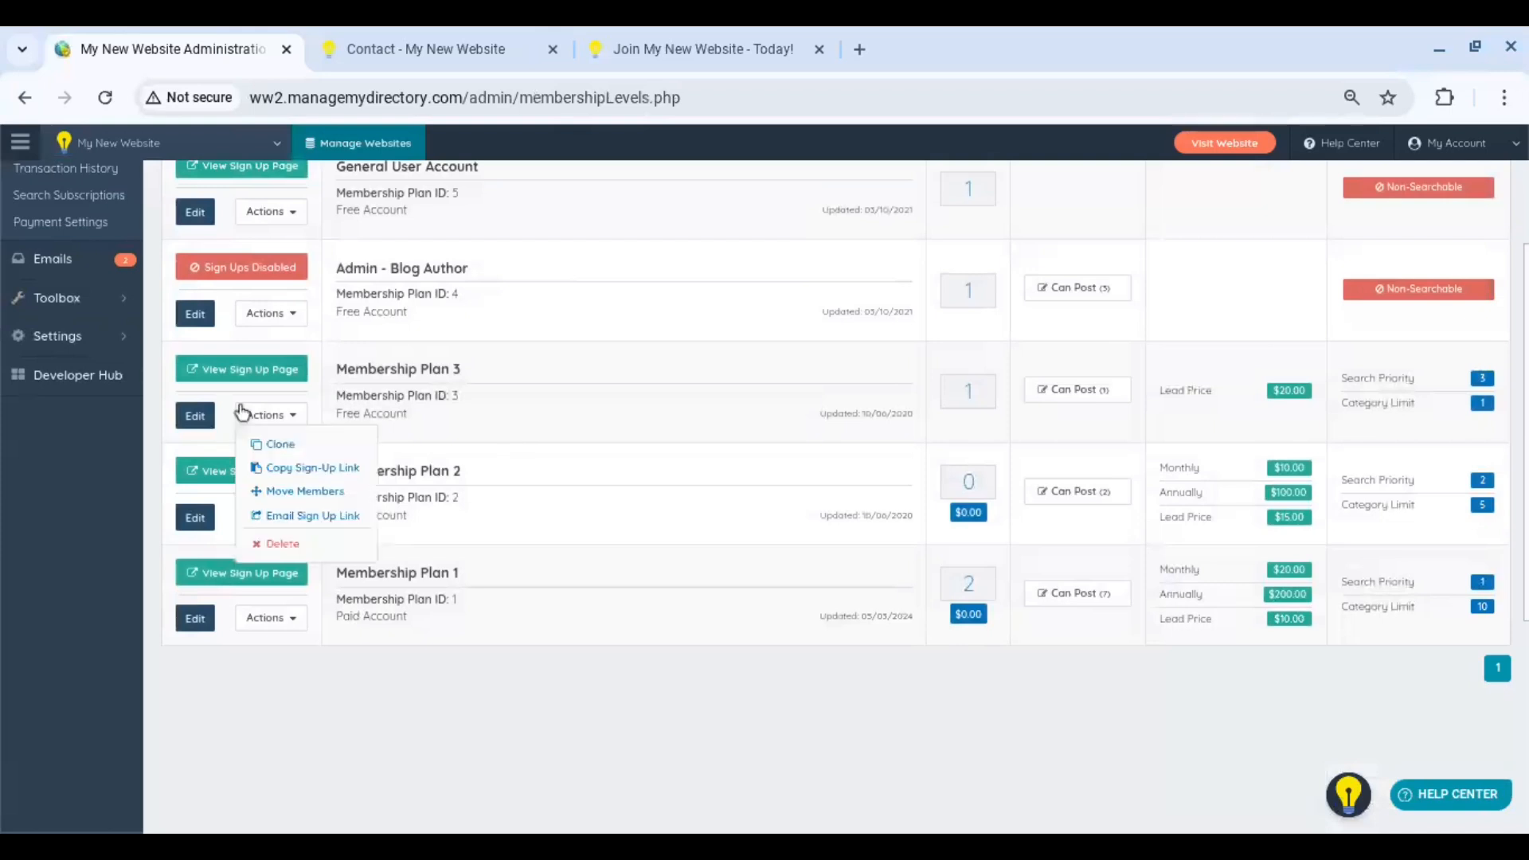
click(205, 419)
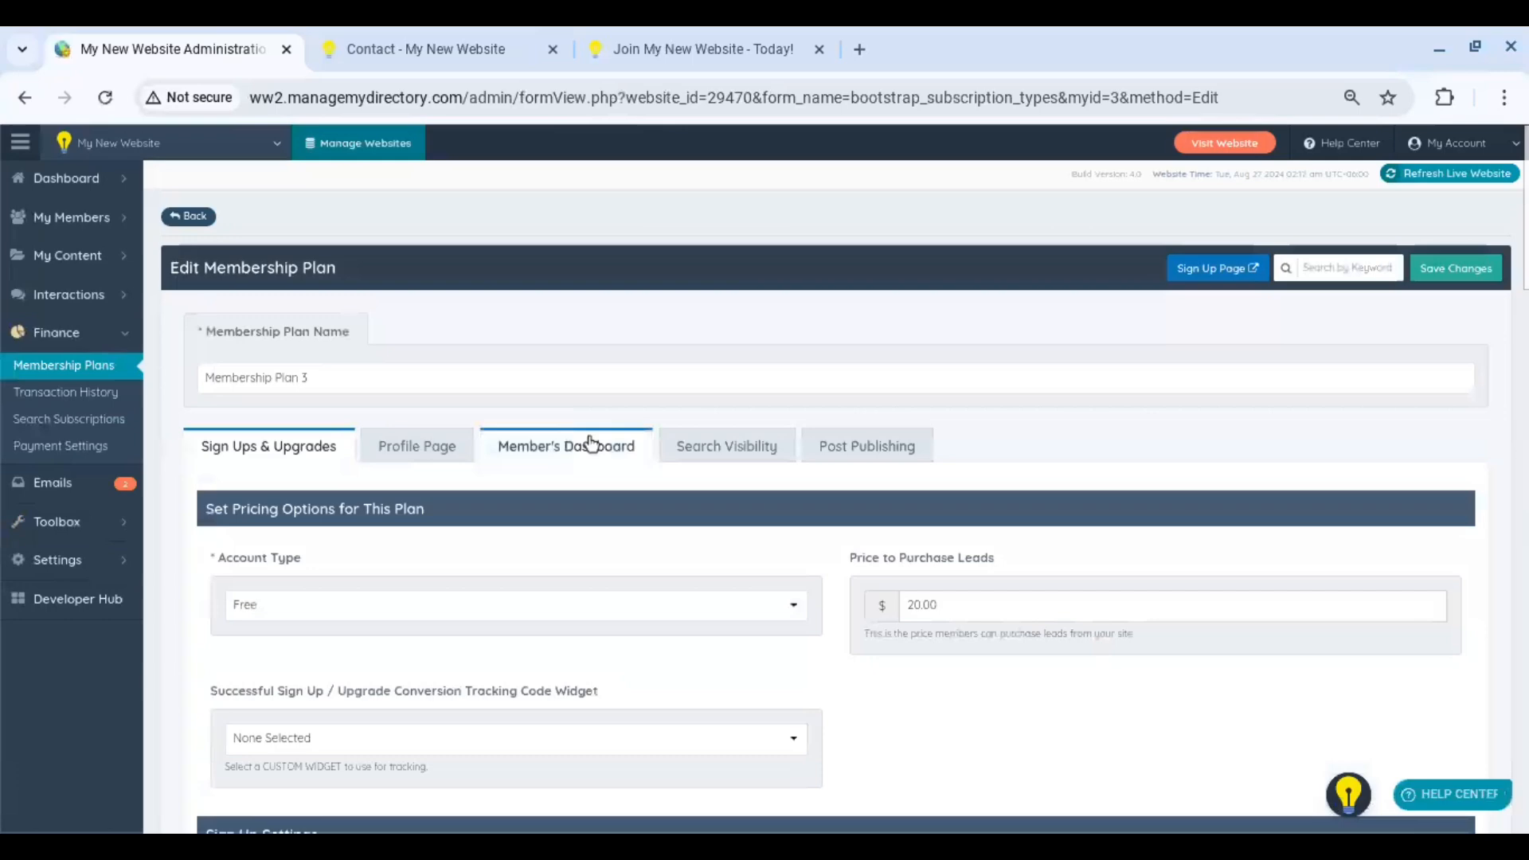
click(587, 444)
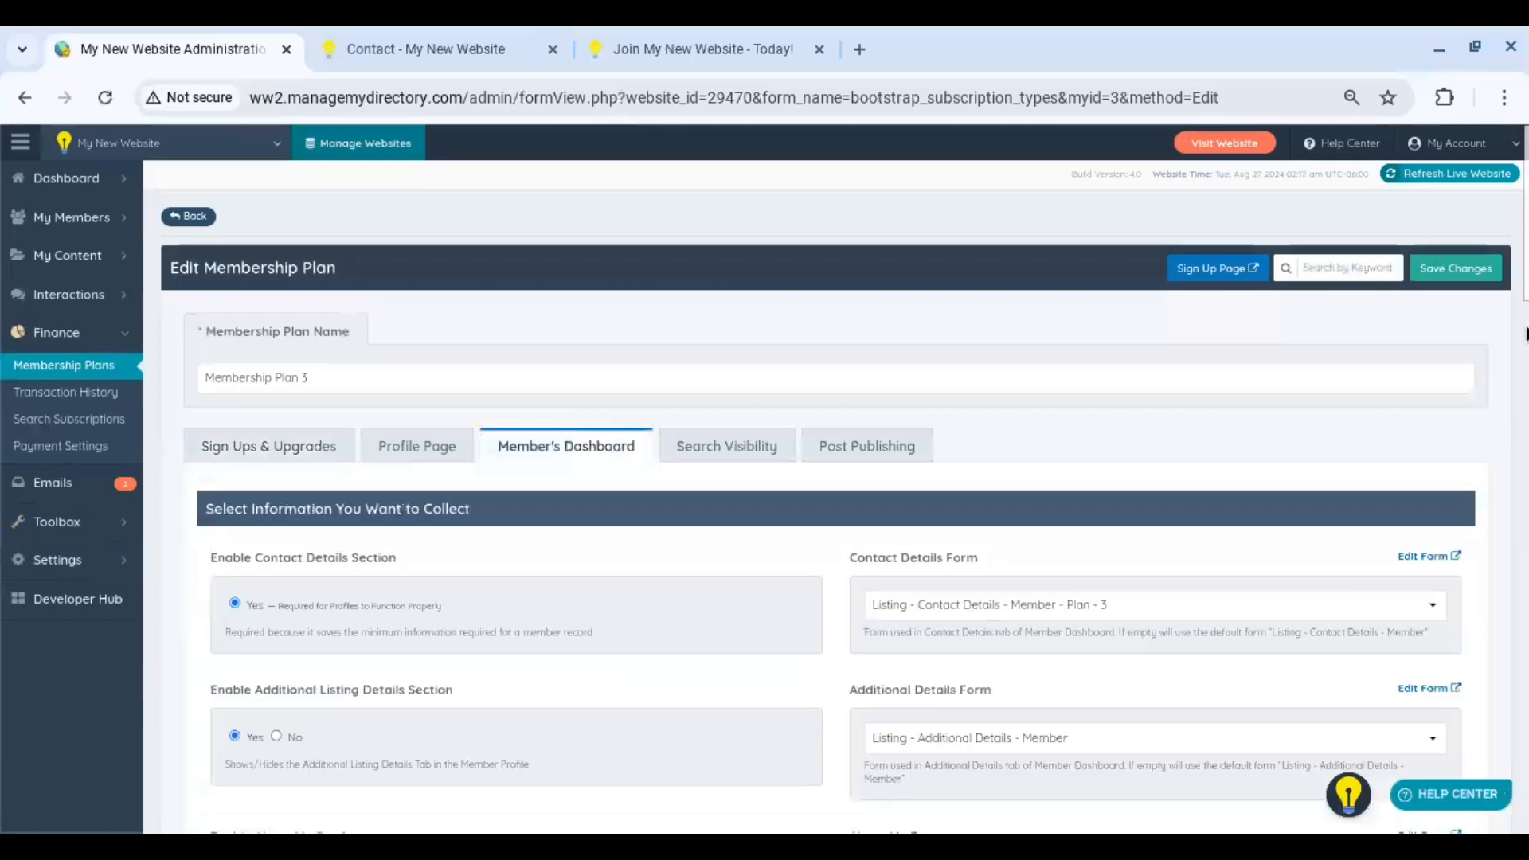
scroll(1182, 417, down, 2)
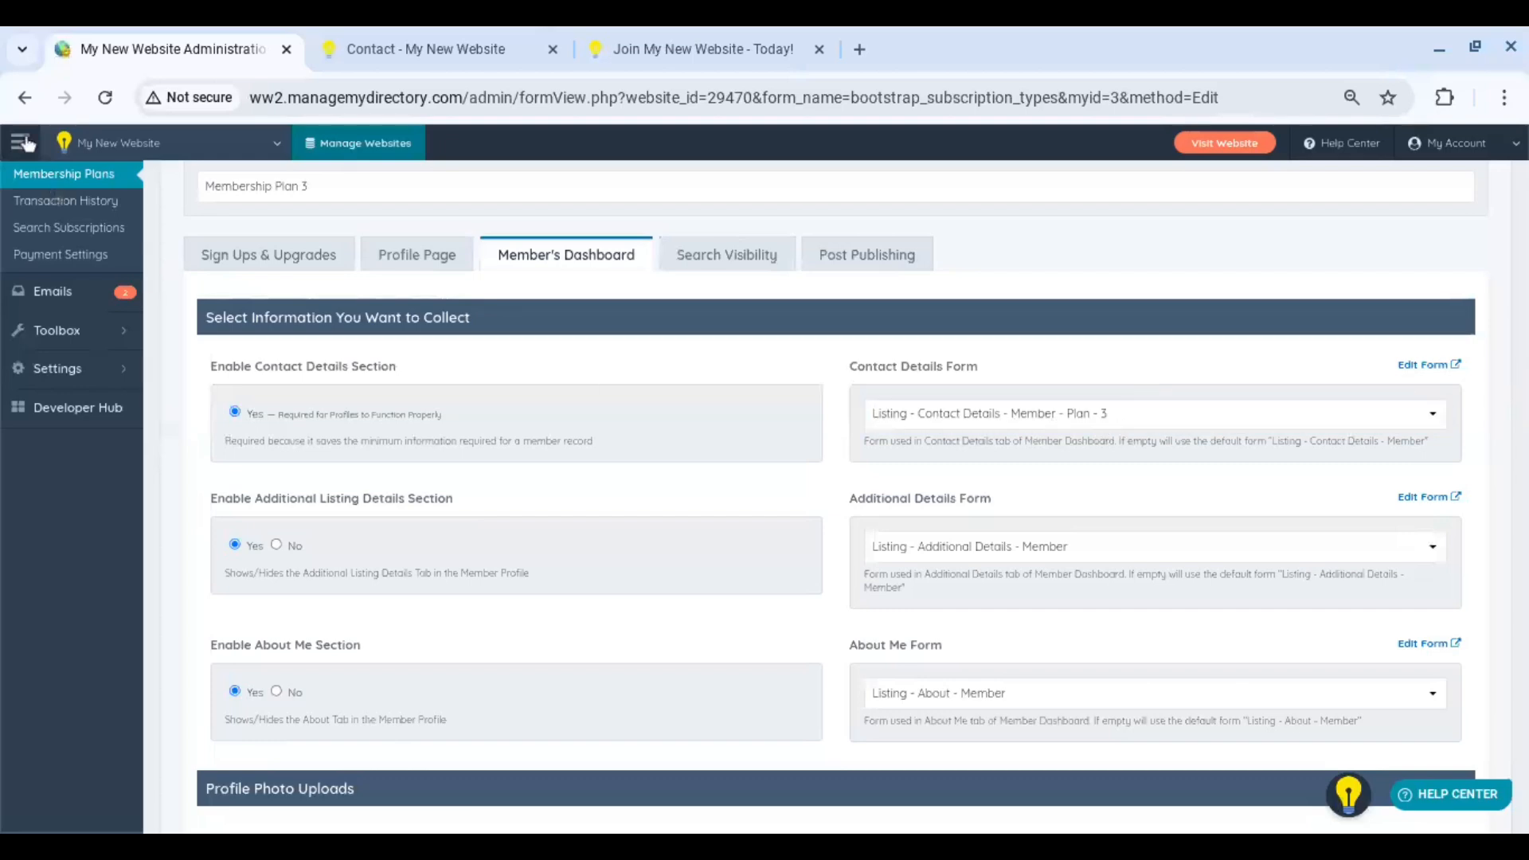
- Set Membership Plan 2's Contact Details Form to "Copy of Listing - Contact Details - Member - Other Plans" and save the plan
click(25, 99)
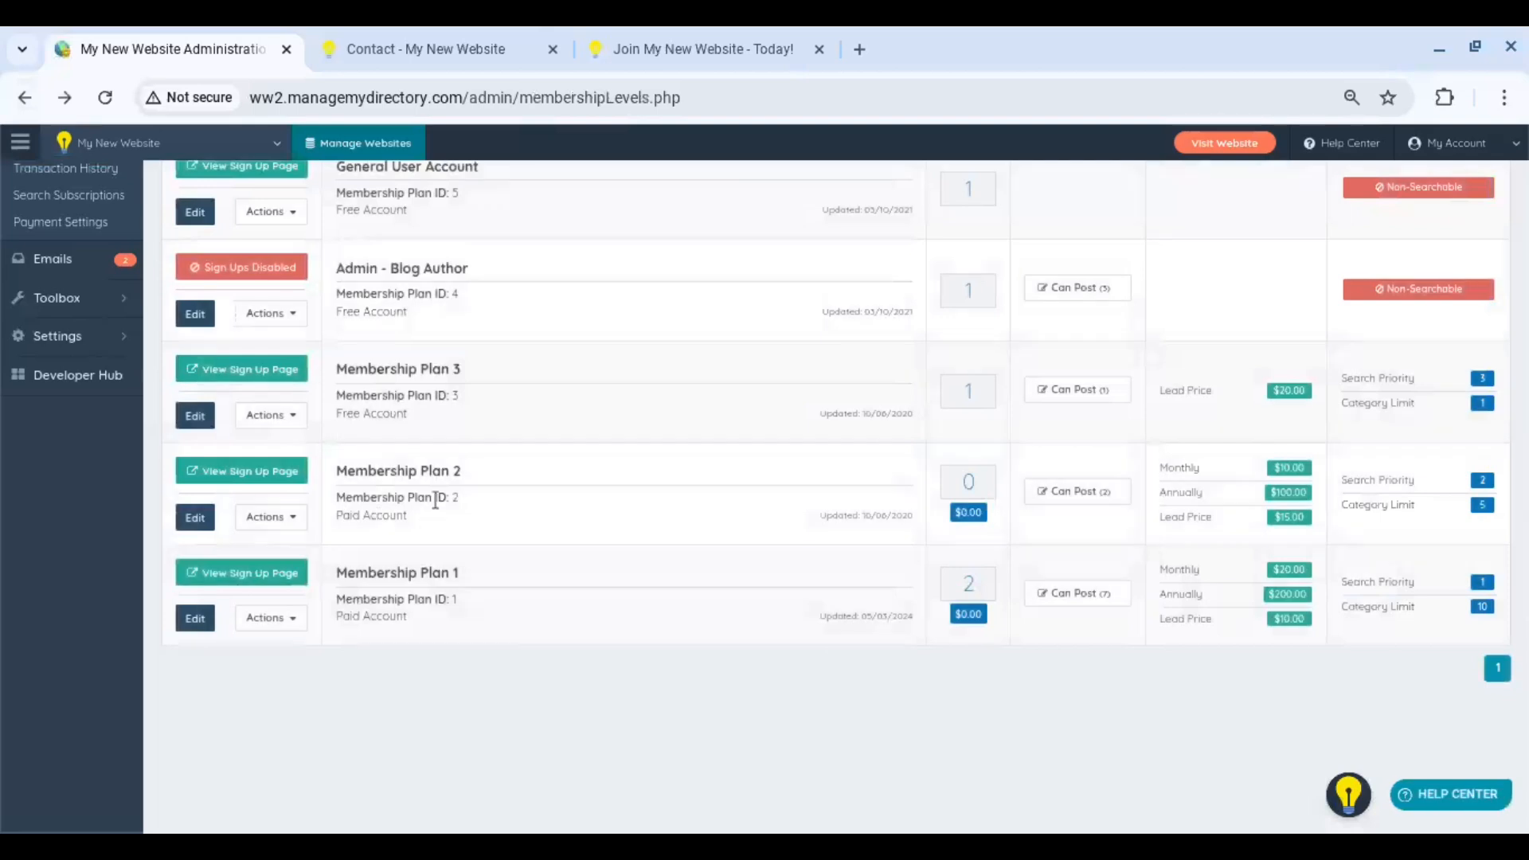
click(195, 519)
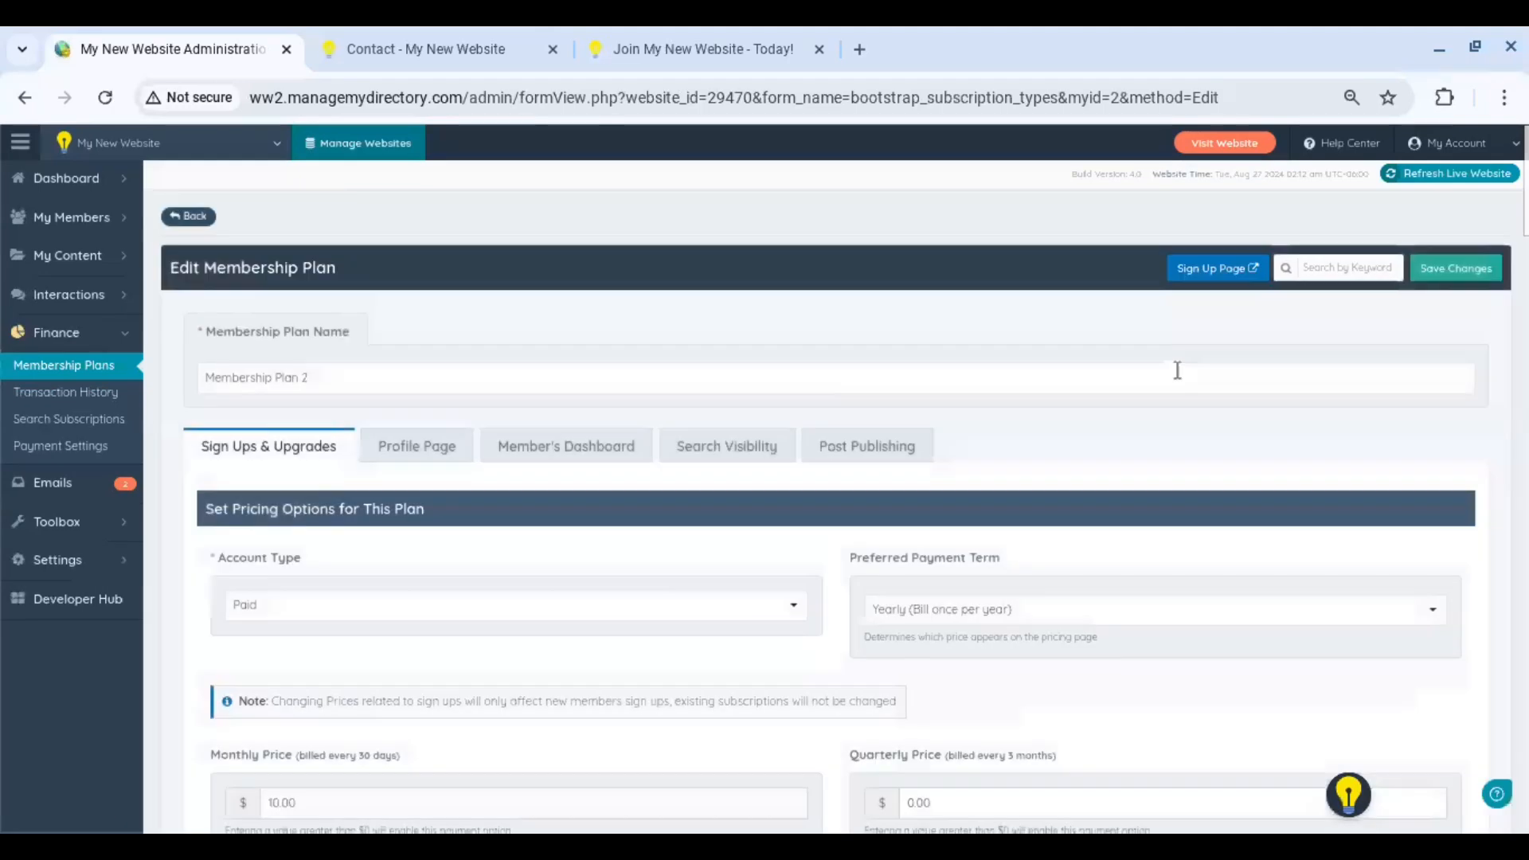
click(626, 446)
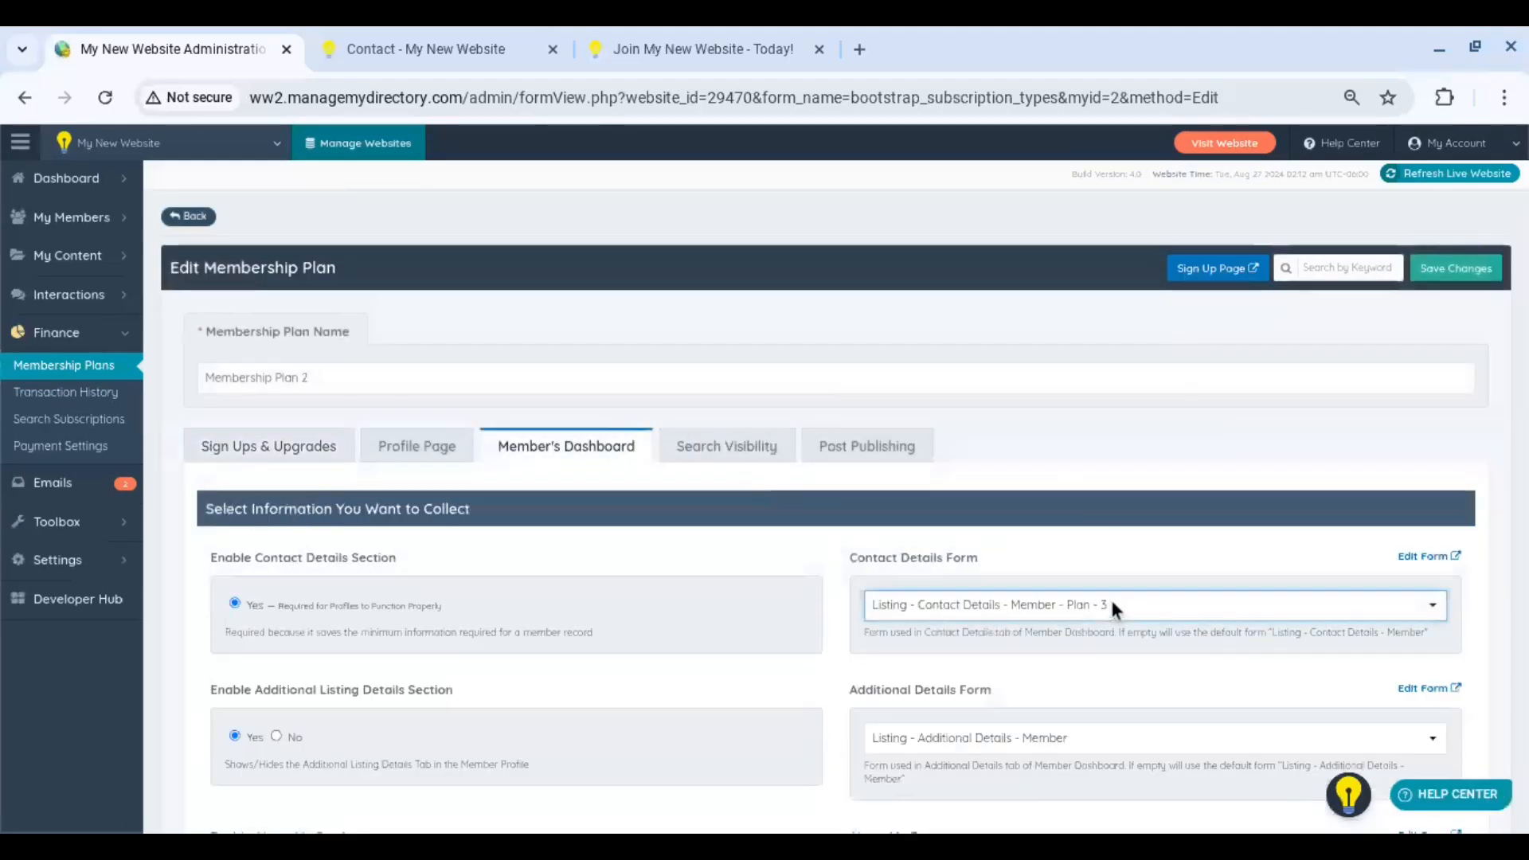
click(1187, 455)
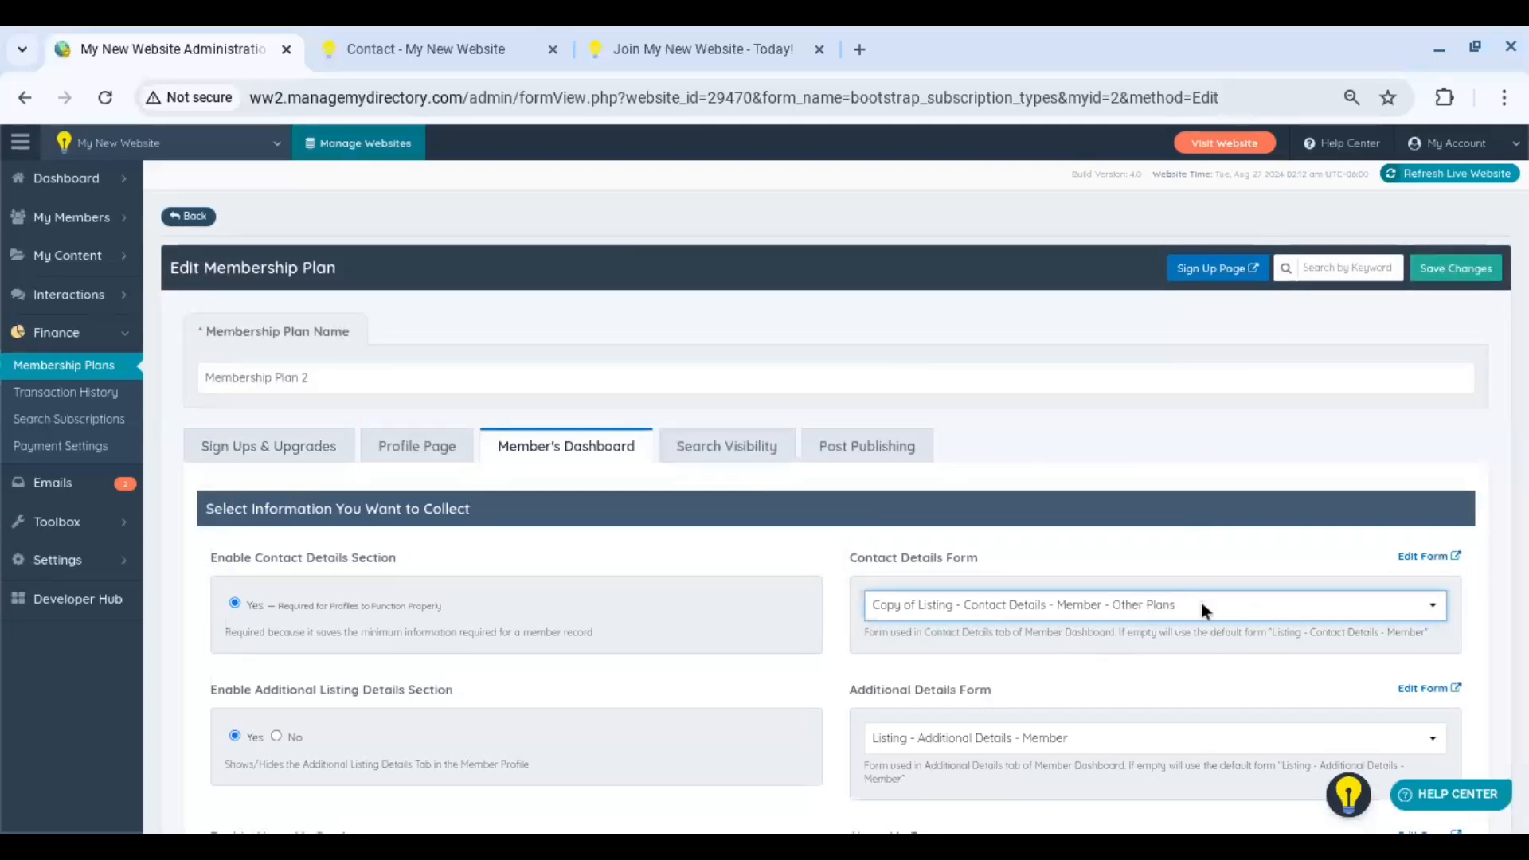
click(1479, 274)
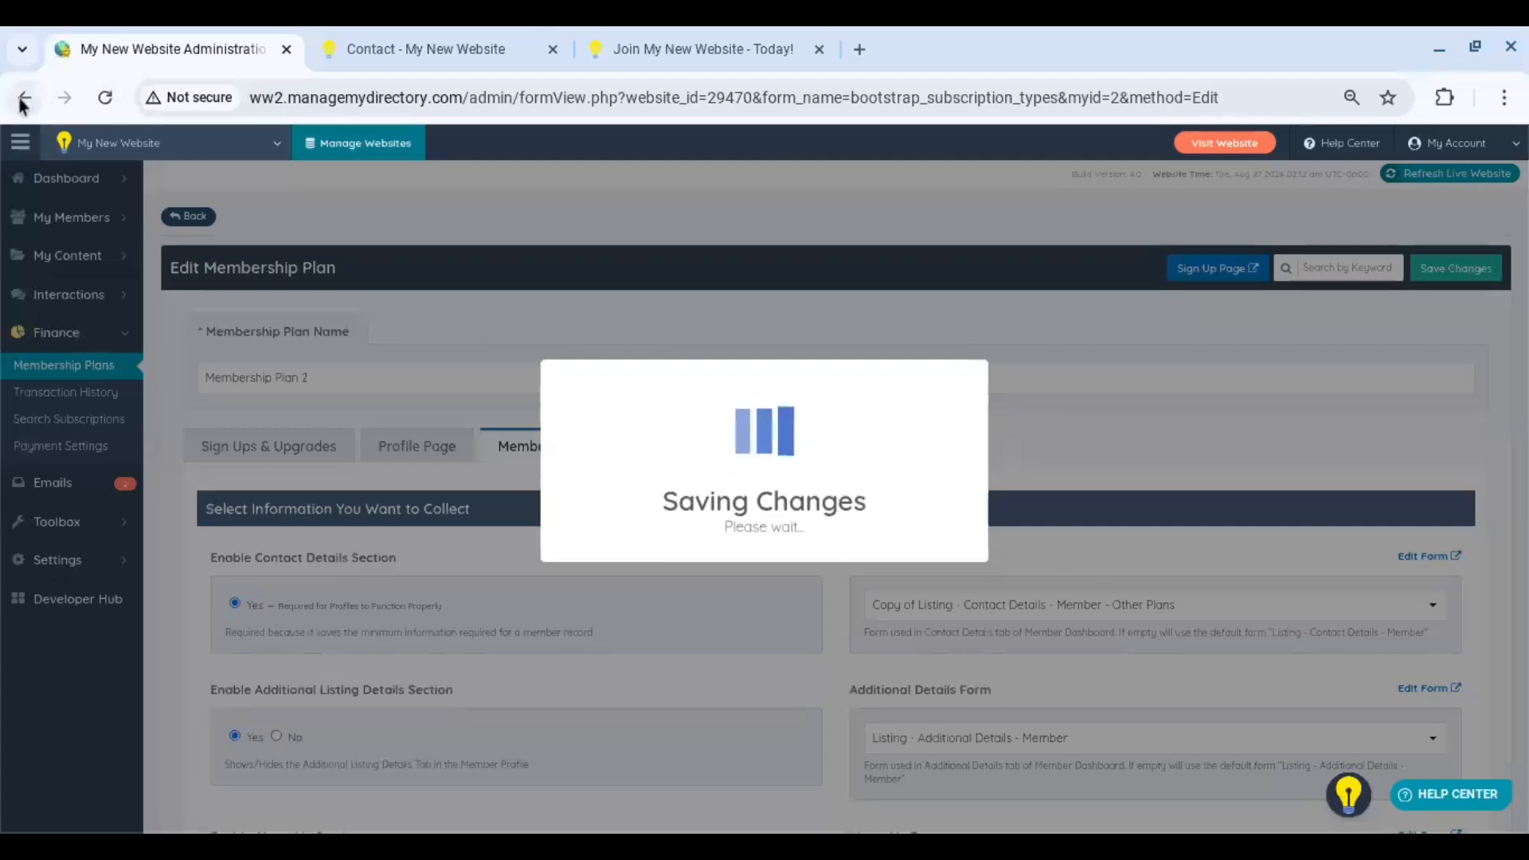
- Set Membership Plan 1's Contact Details Form to "Copy of Listing - Contact Details - Member - Other Plans" and save the plan
click(80, 371)
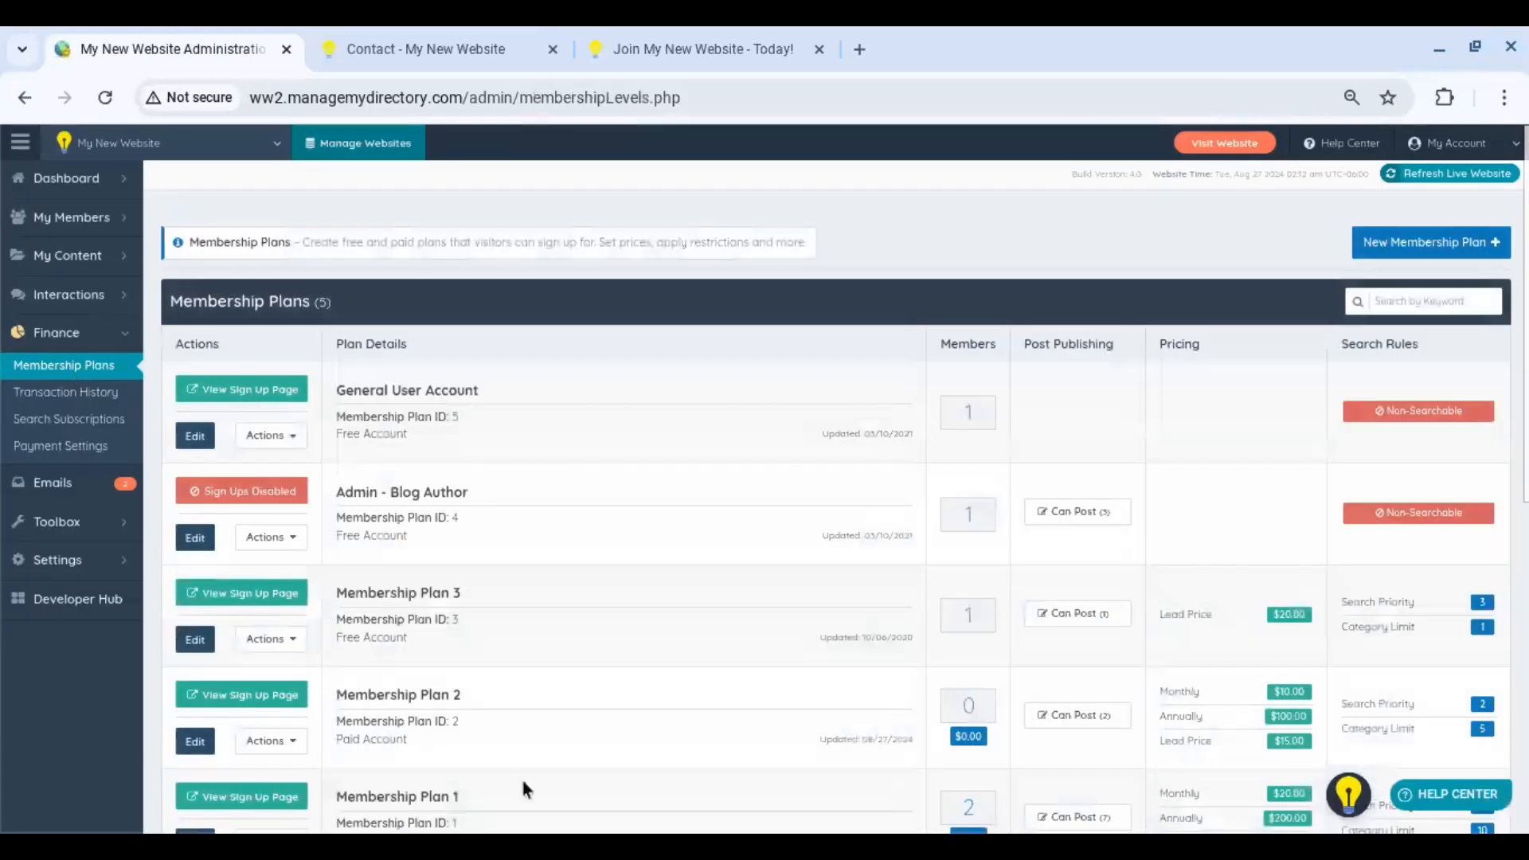
scroll(1365, 519, down, 2)
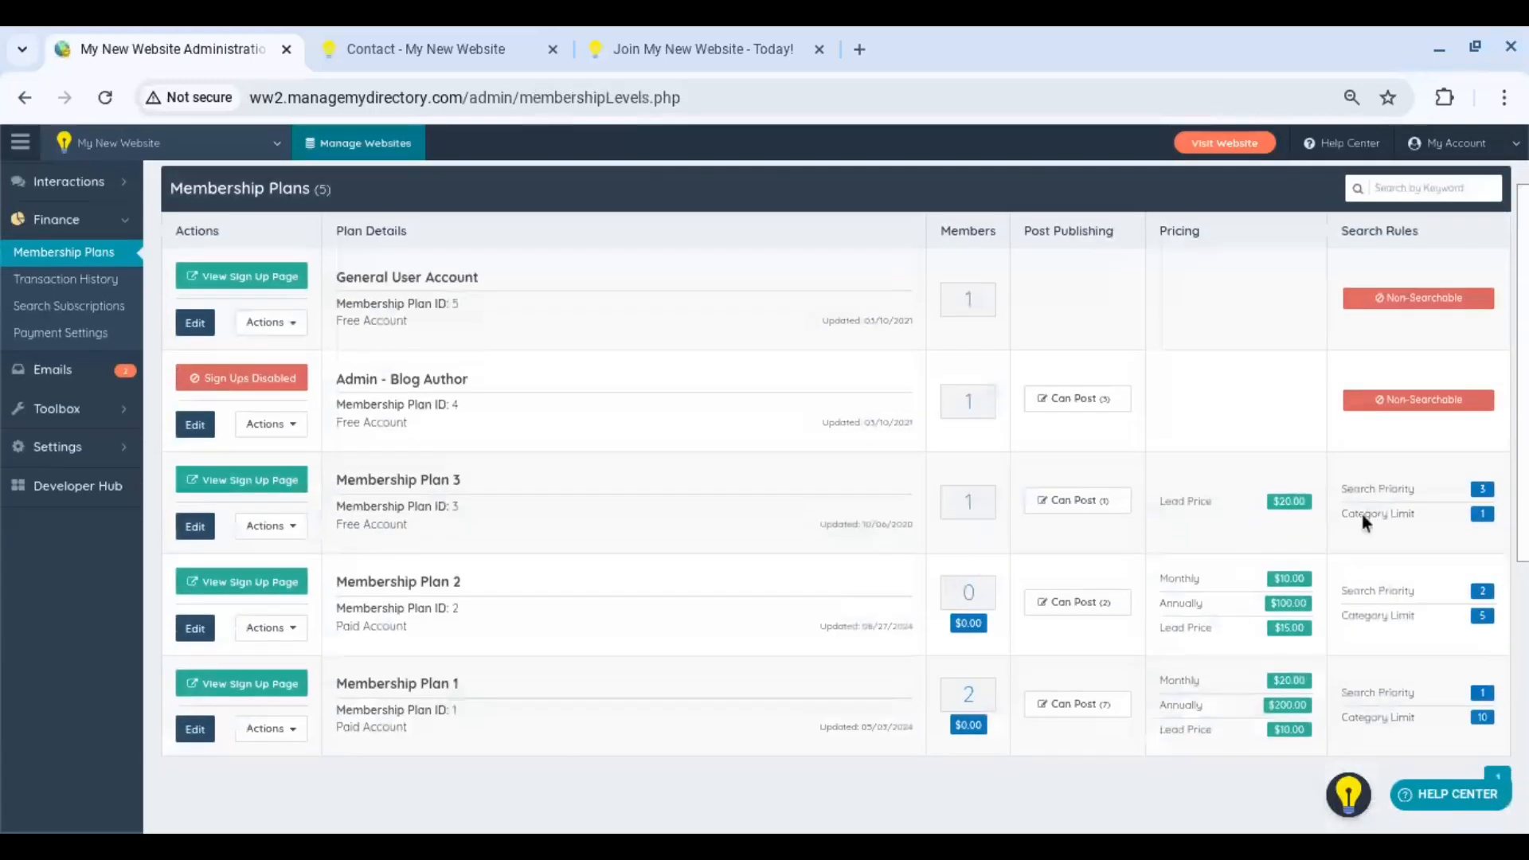
click(198, 732)
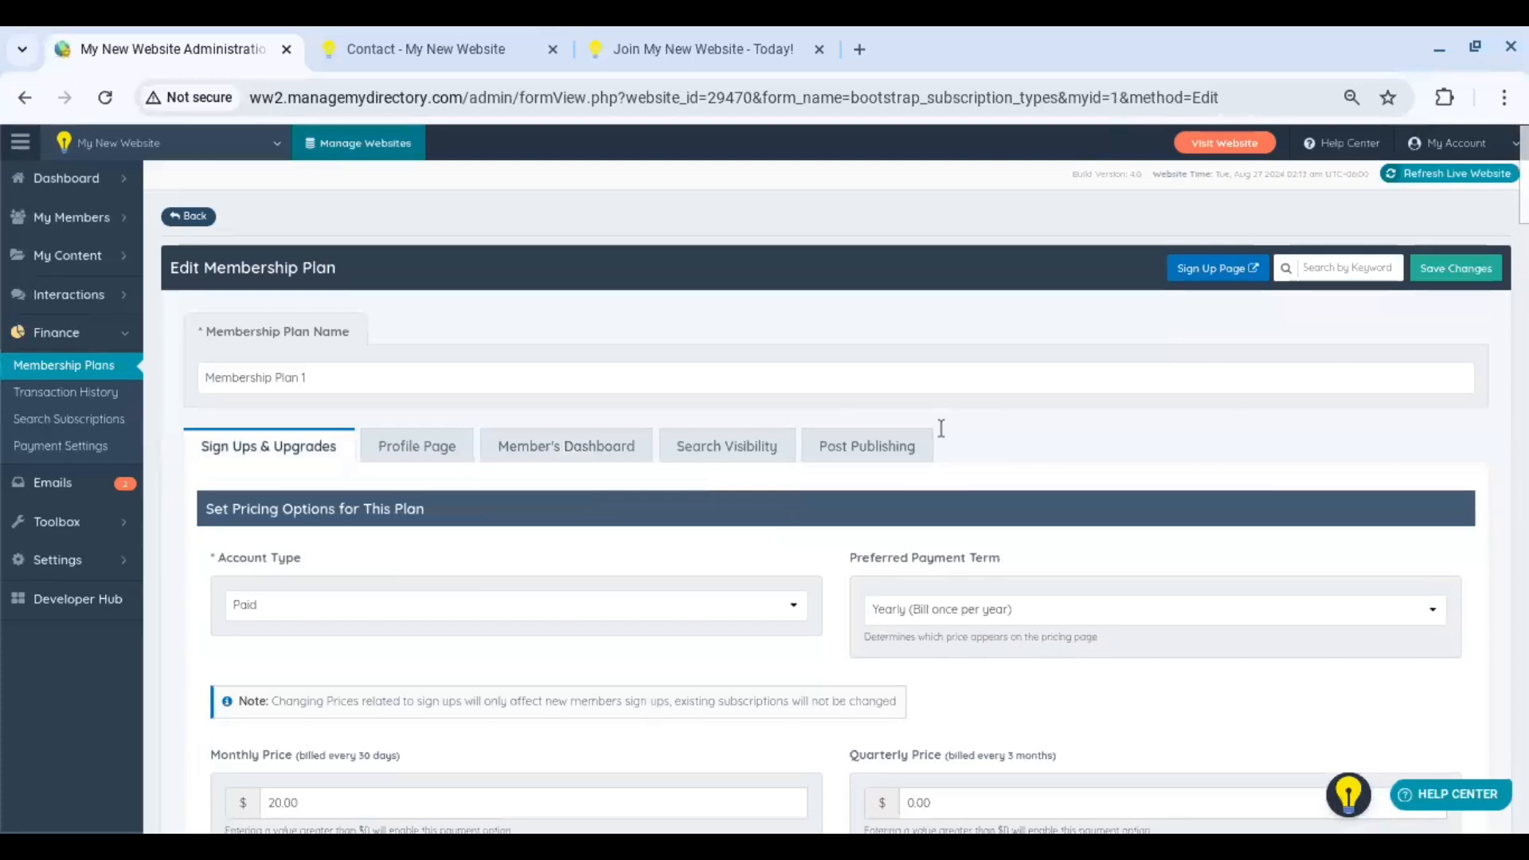
click(609, 446)
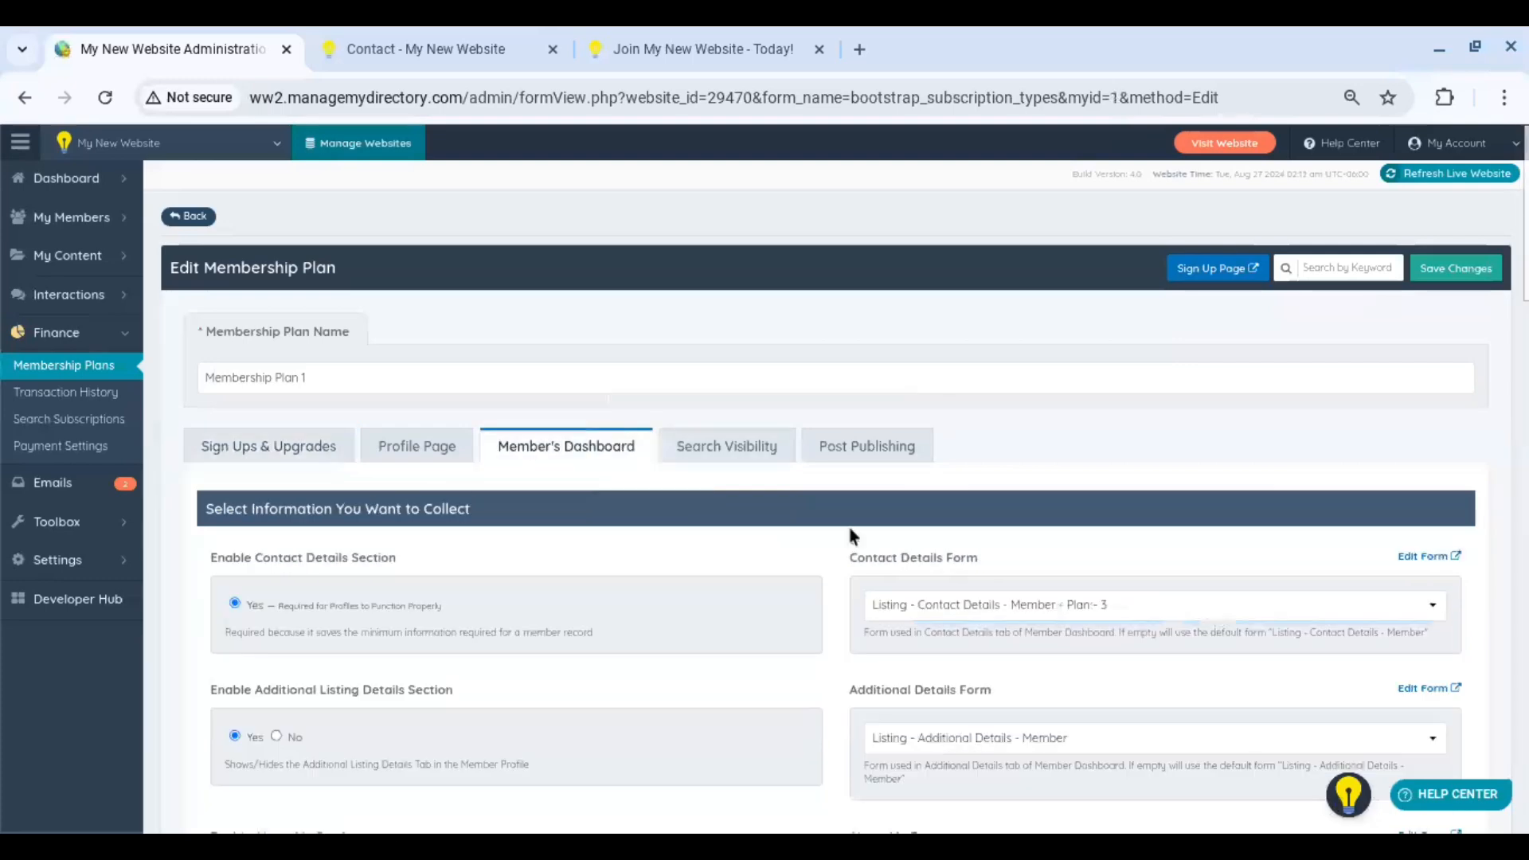
click(1091, 603)
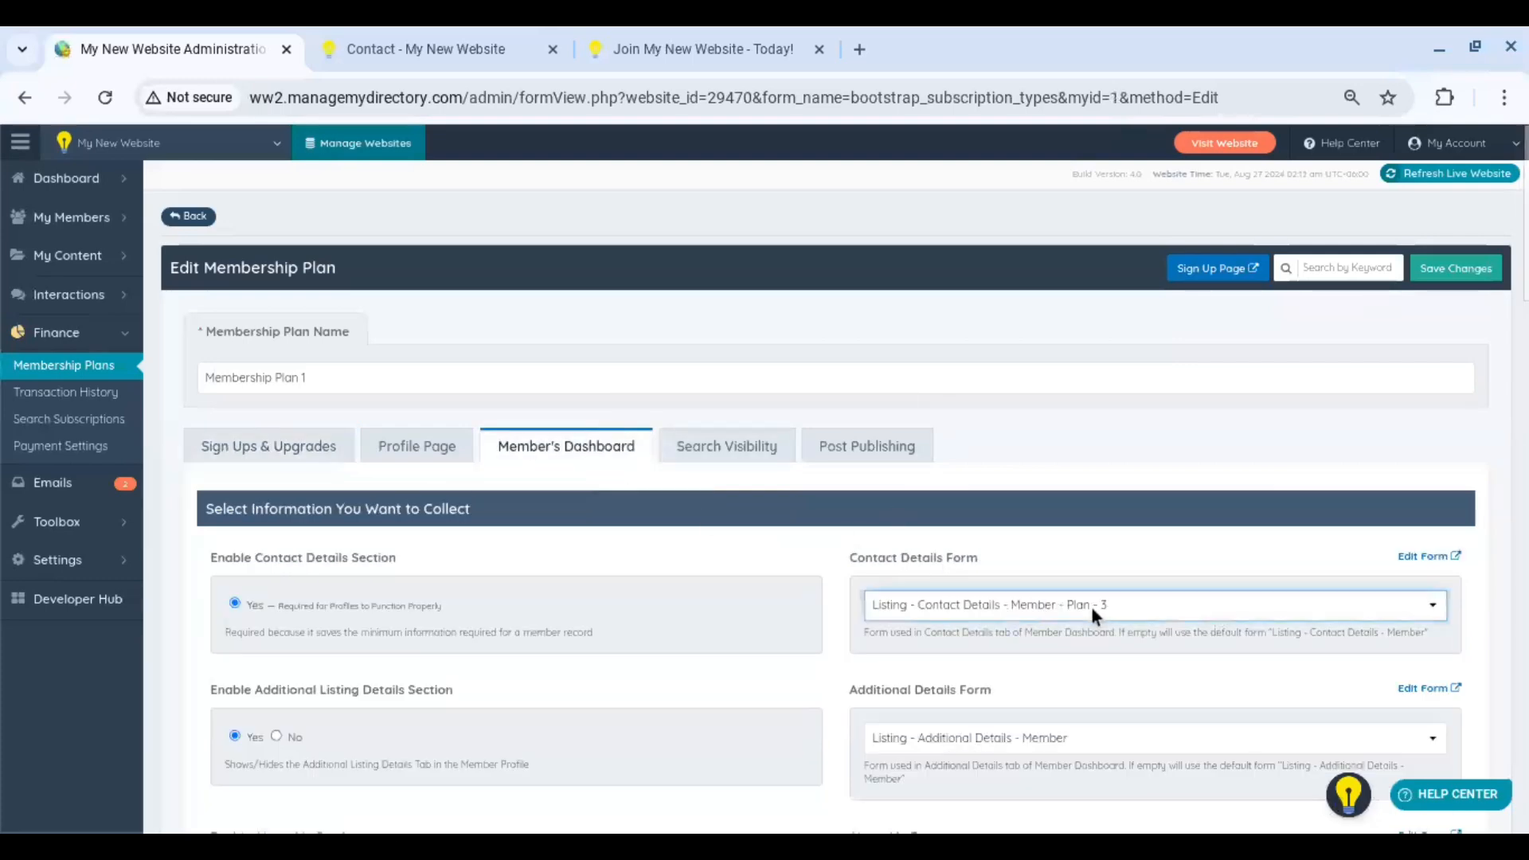
click(1191, 451)
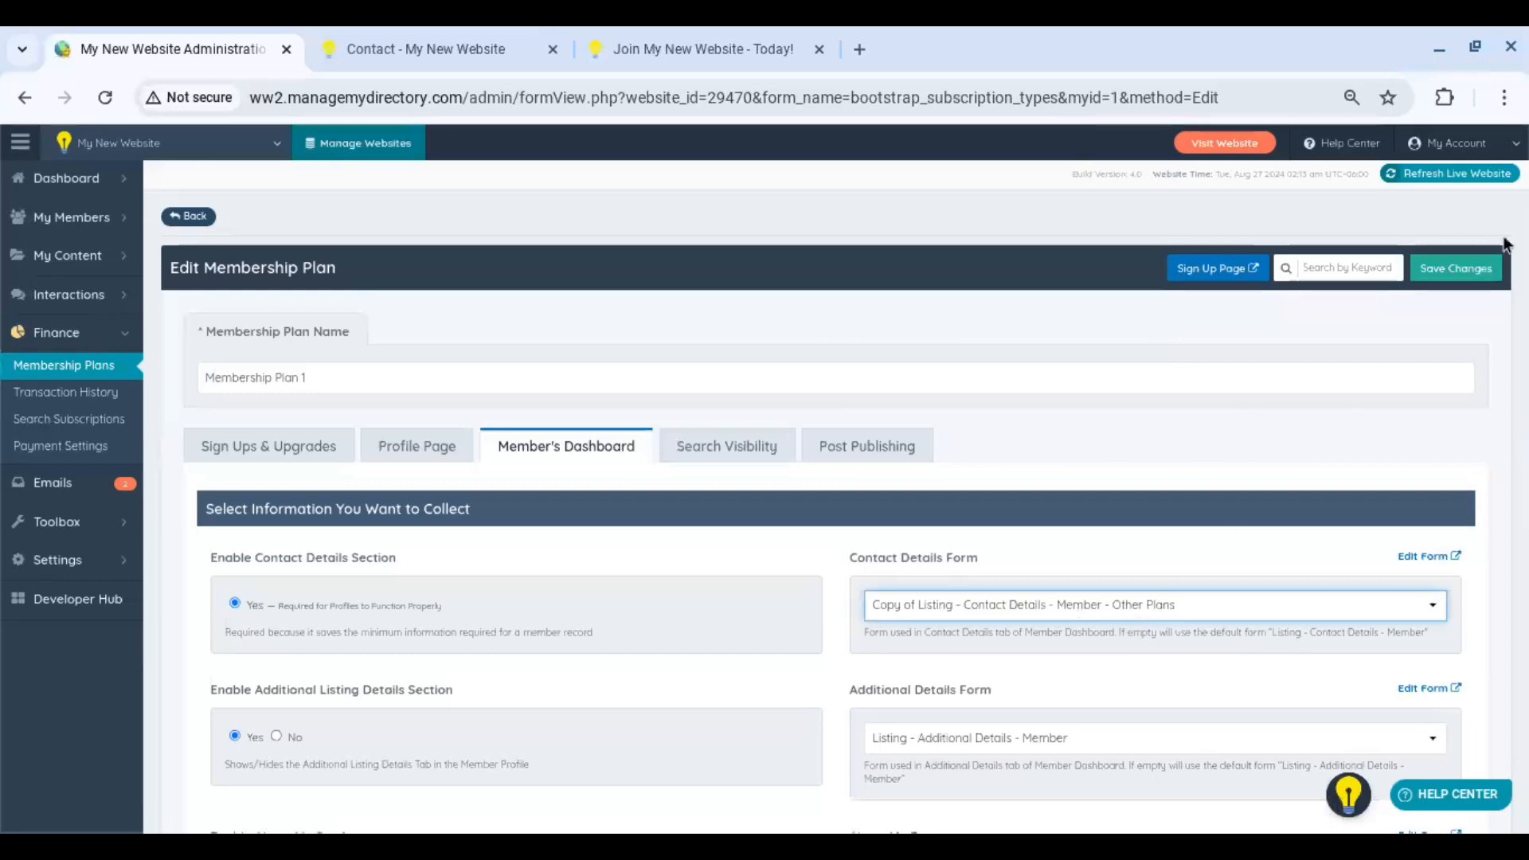
click(1480, 266)
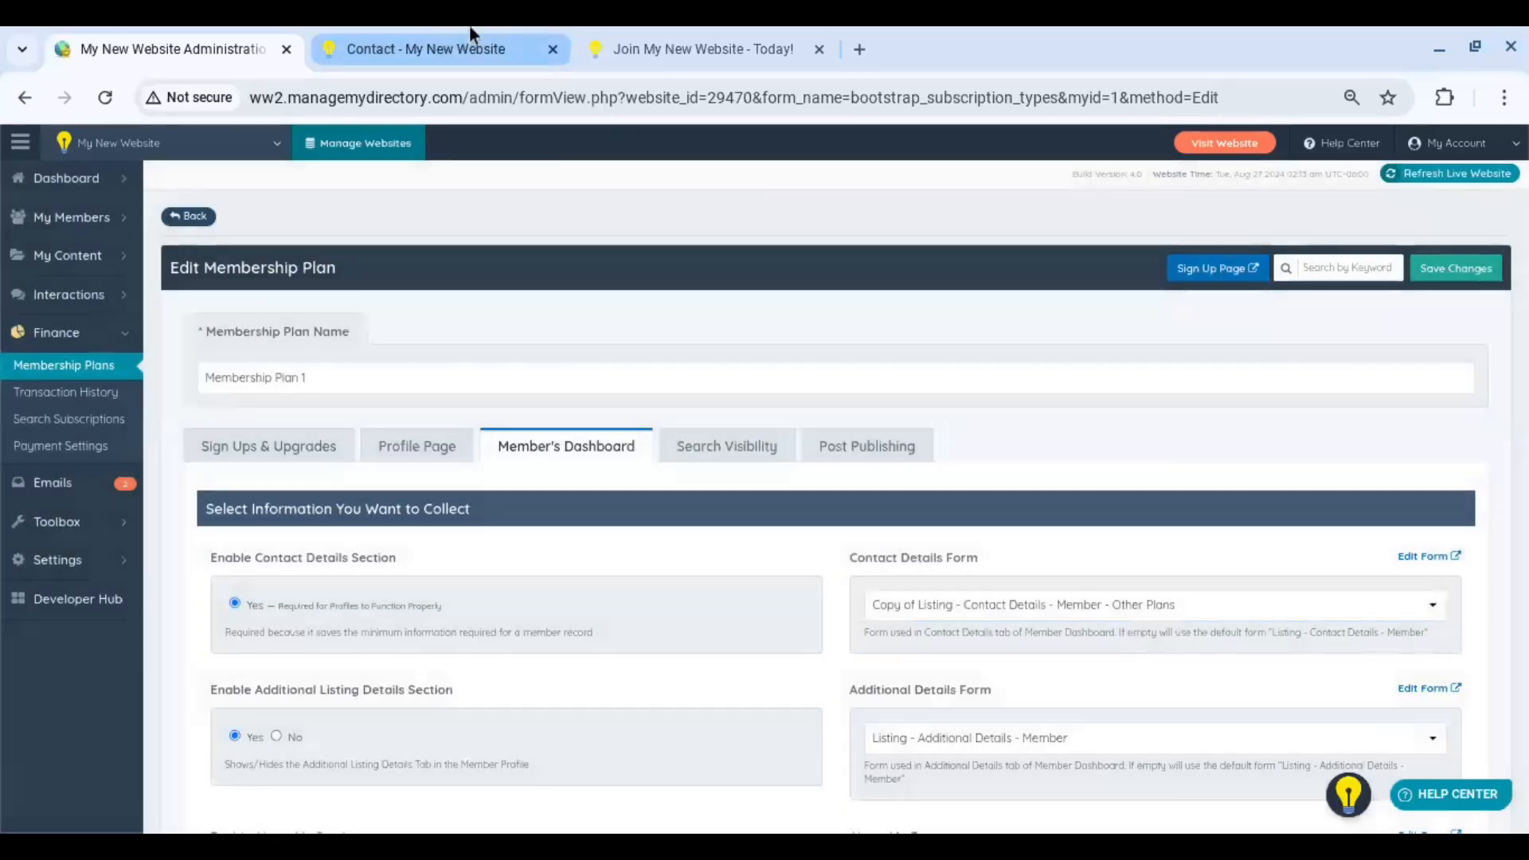
- Check the Business Phone Number and Website fields on the Plan 3 member's contact page, and close that page
click(470, 27)
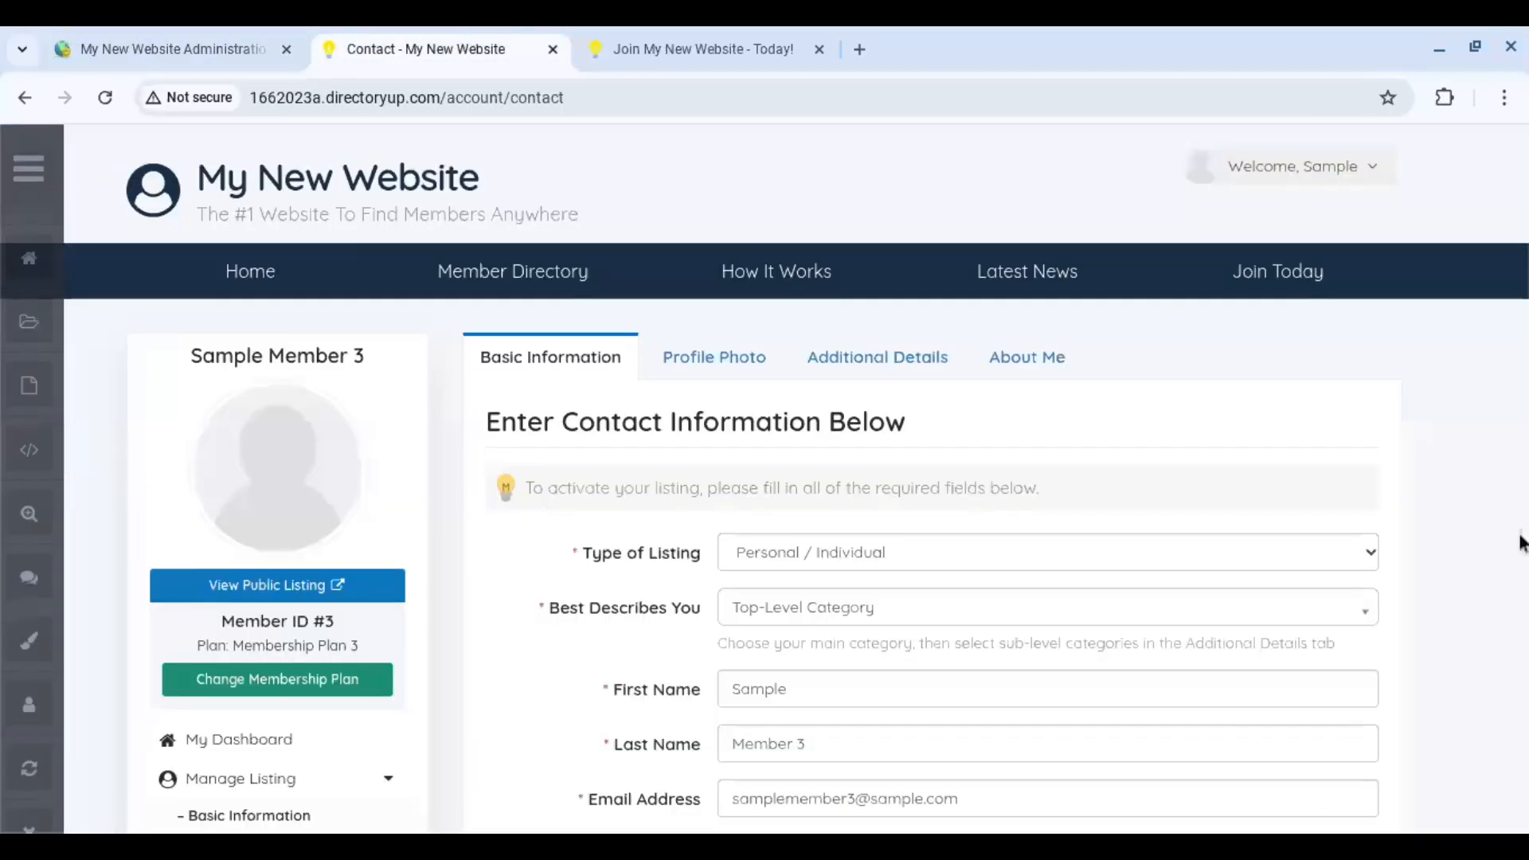
scroll(764, 477, down, 3)
scroll(764, 478, down, 5)
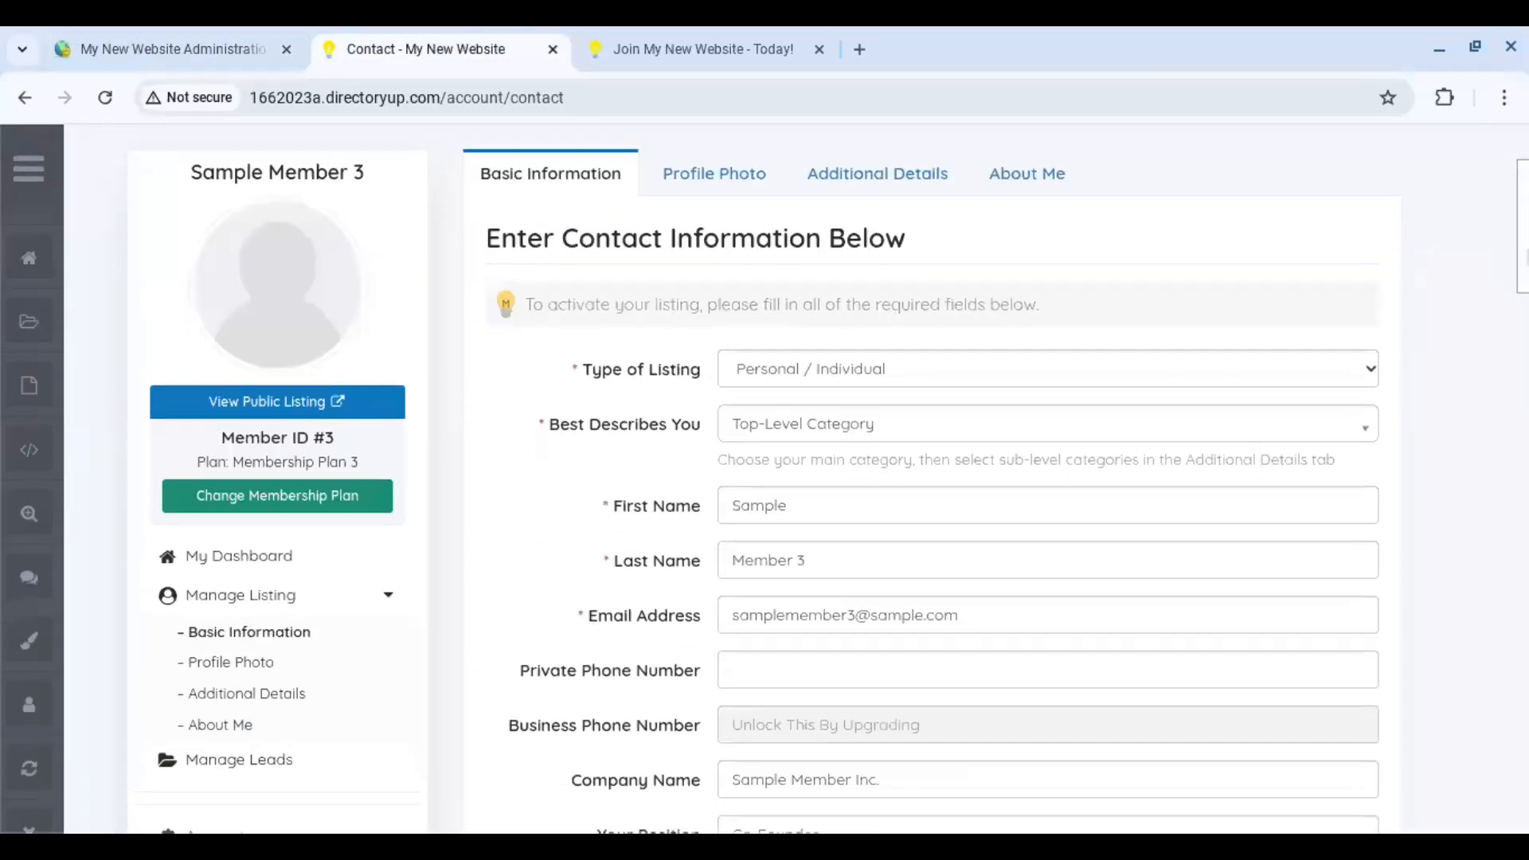
scroll(1166, 268, down, 3)
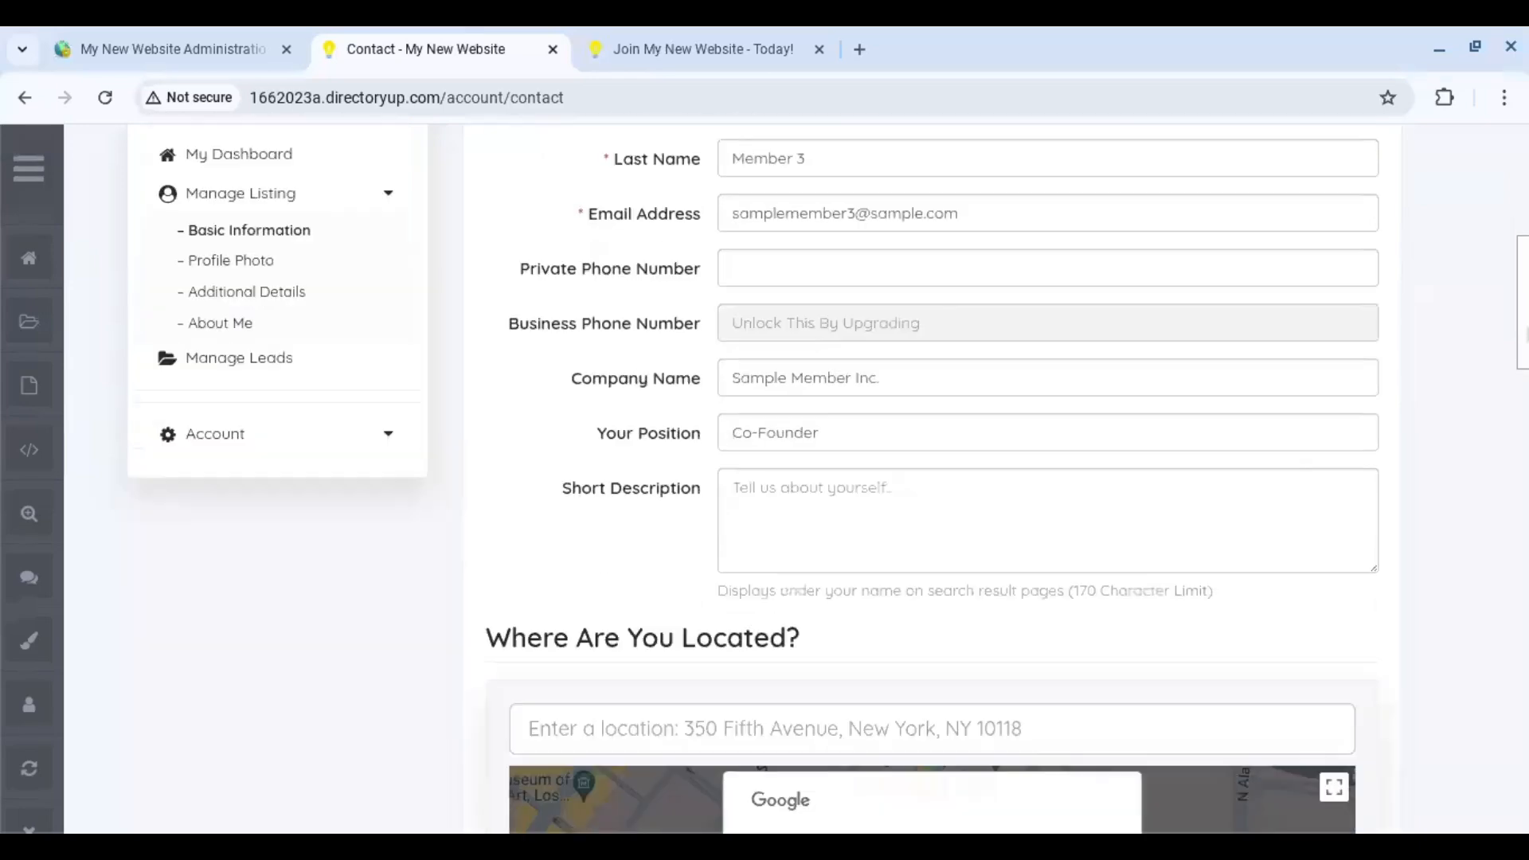
scroll(1166, 269, up, 2)
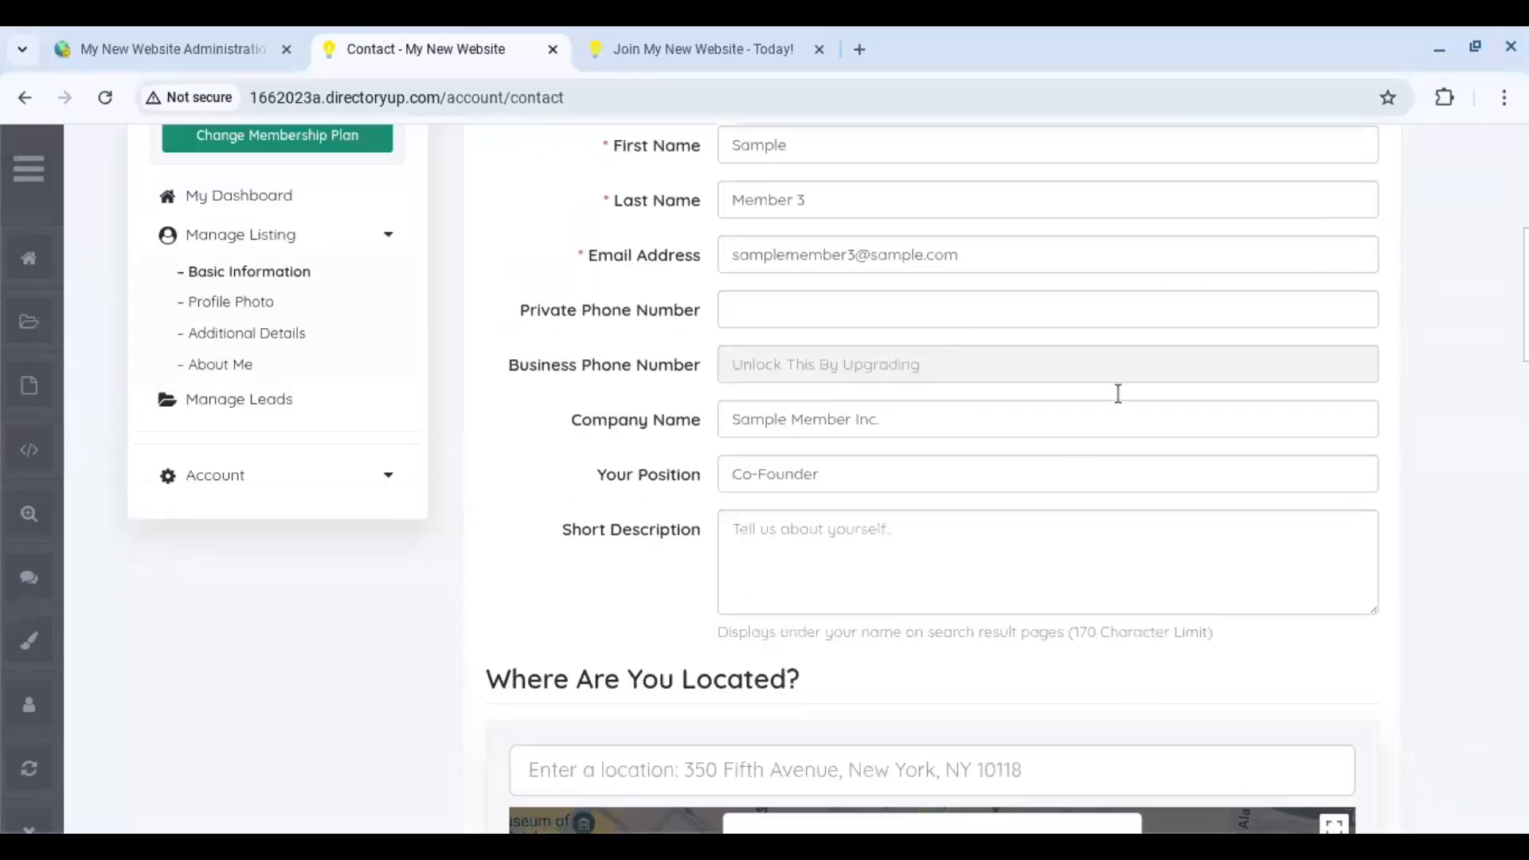
scroll(1293, 468, down, 10)
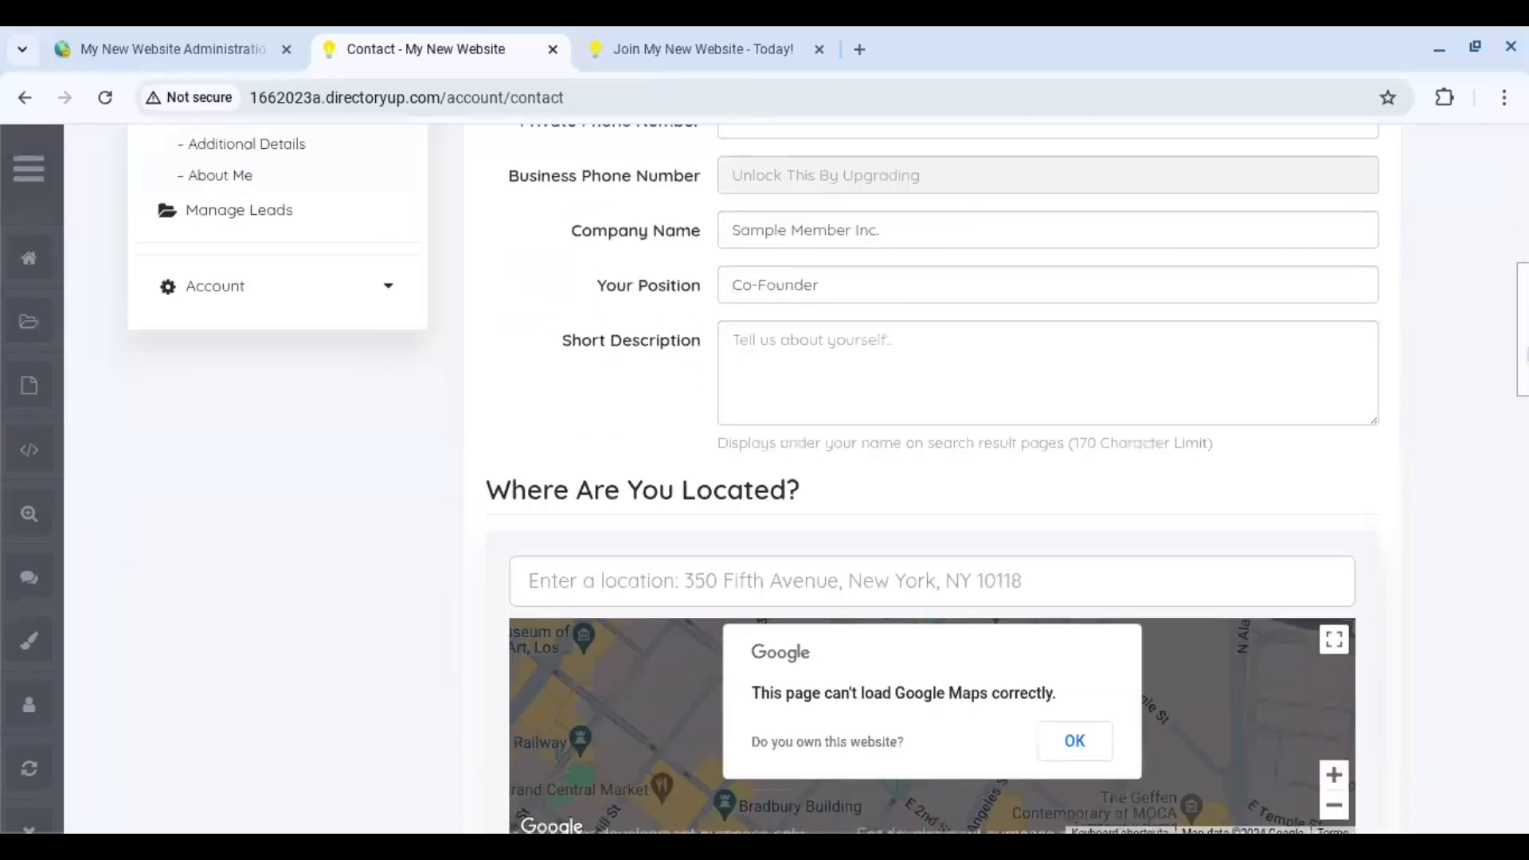
scroll(1002, 392, down, 6)
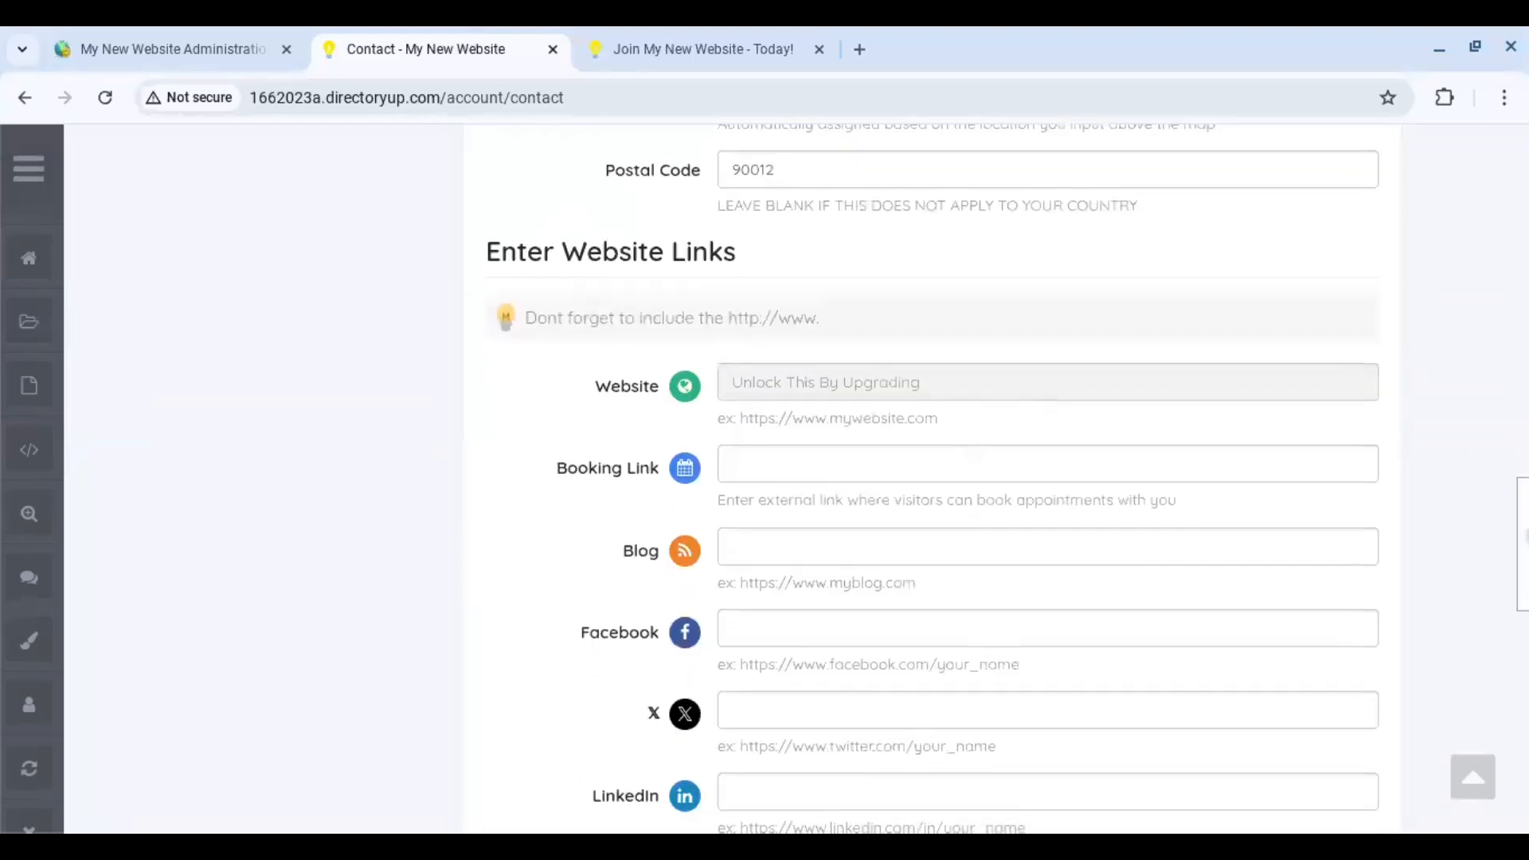
click(555, 52)
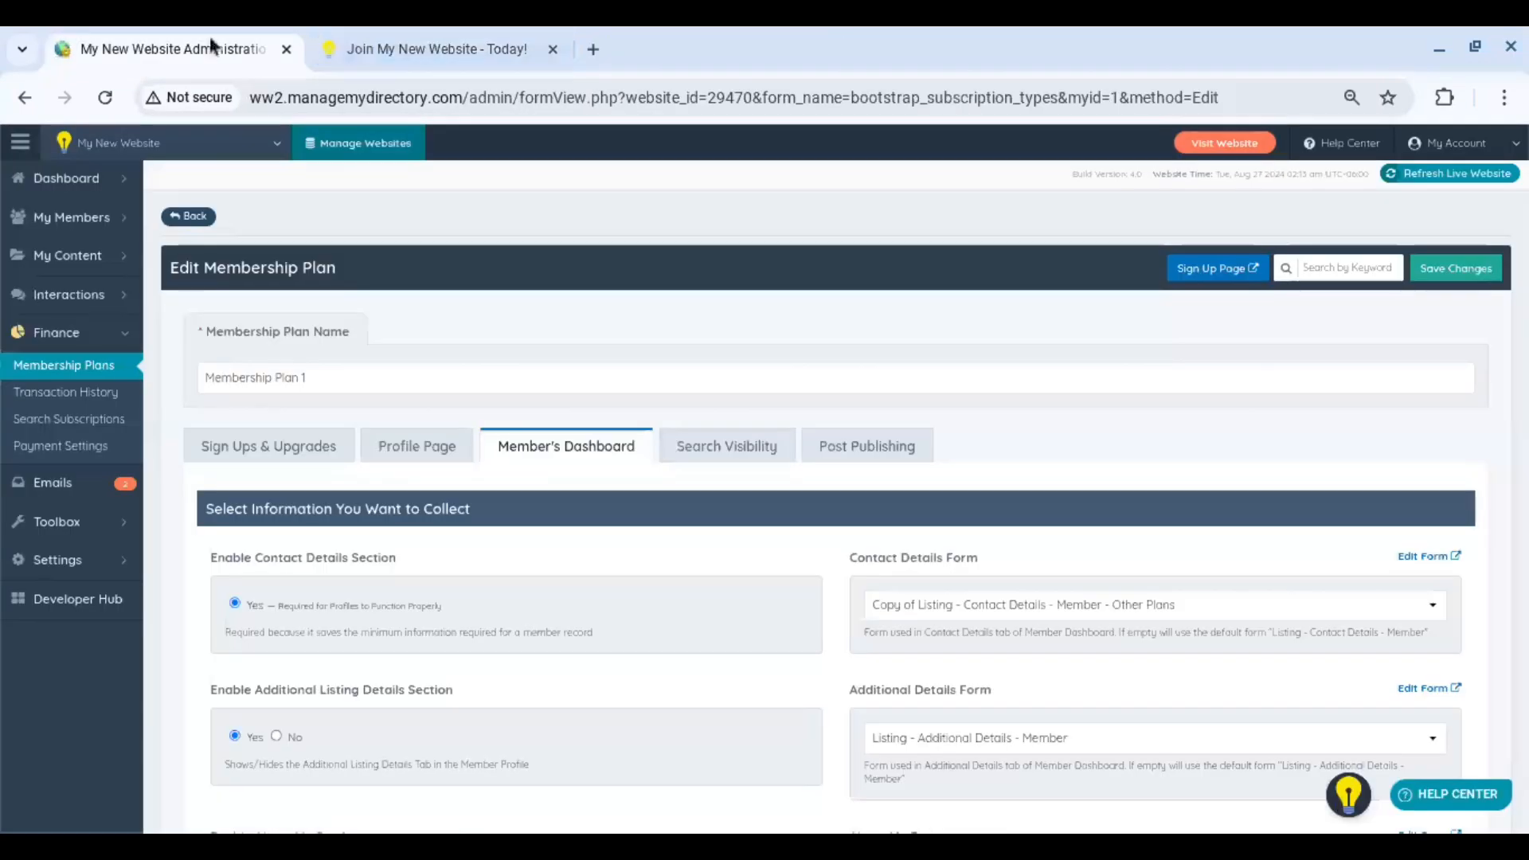
- From the website administration's member list, log in as the second sample member on Membership Plan 1 and open their Basic Information form
mouse_move(105, 223)
click(162, 219)
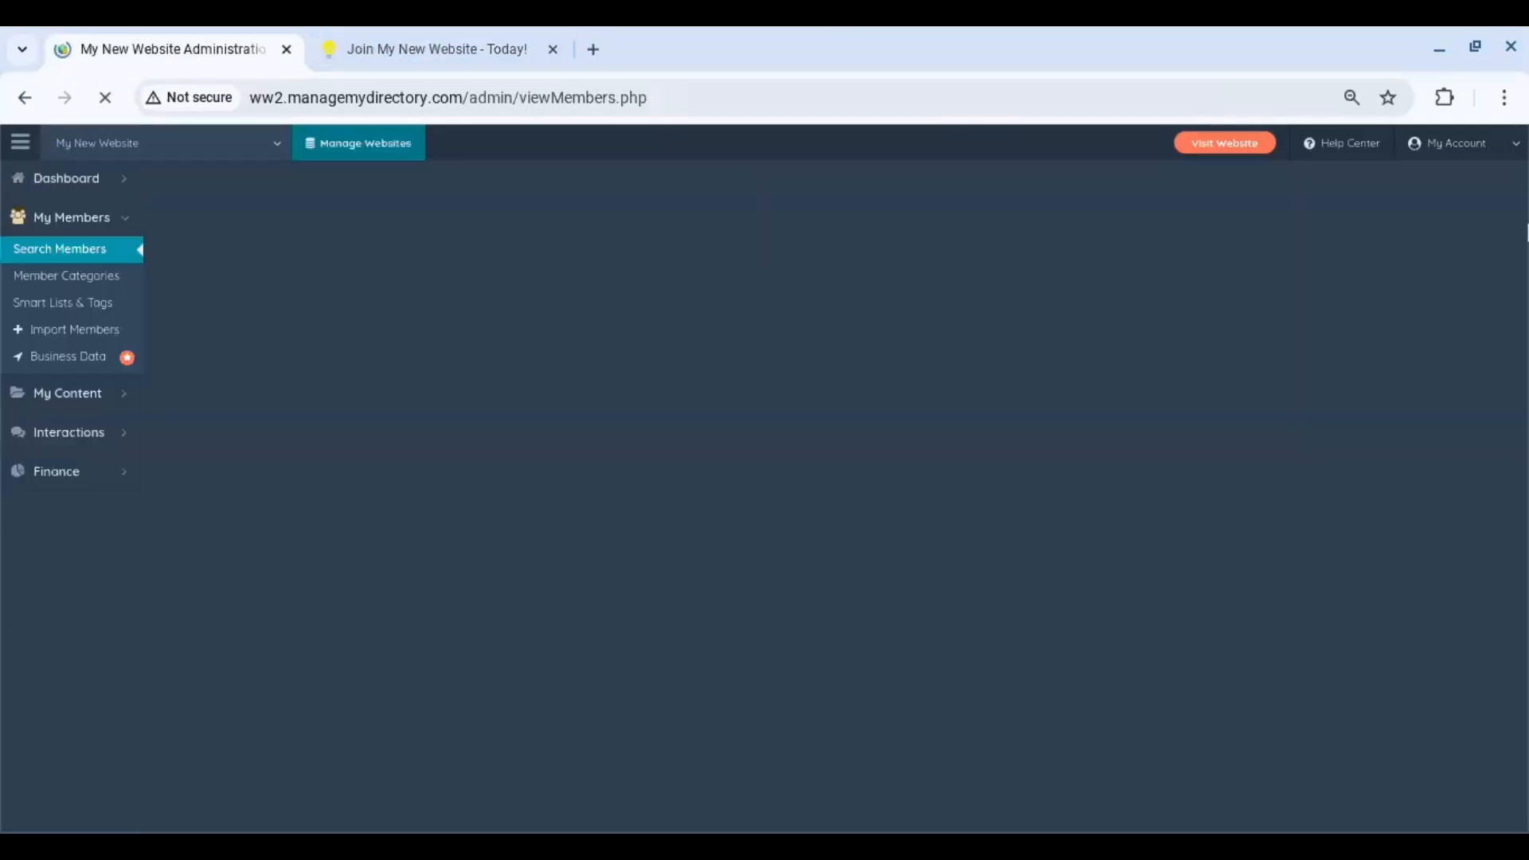
scroll(1006, 428, down, 10)
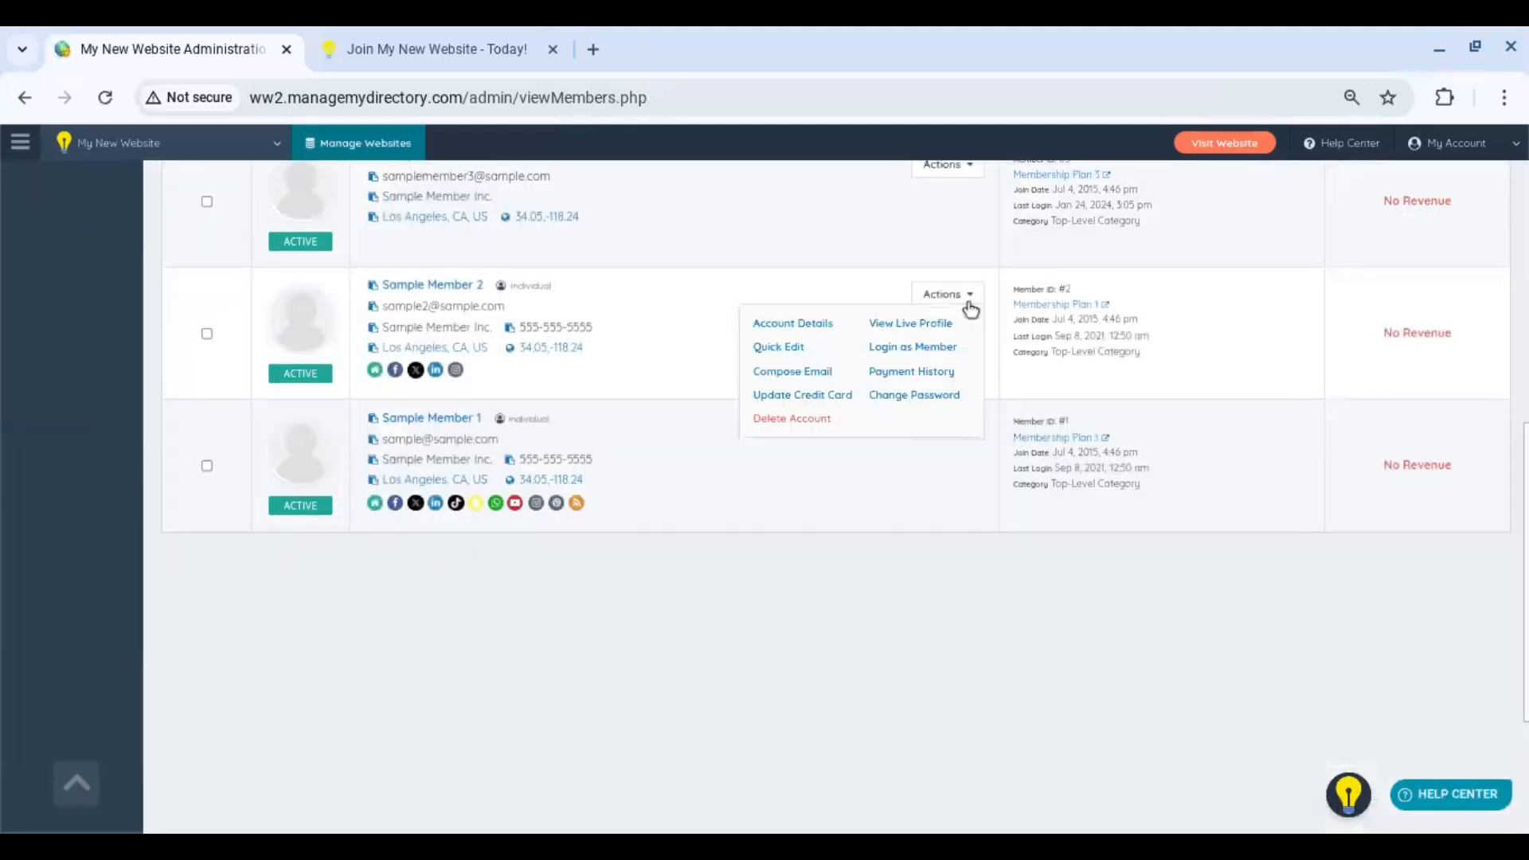
mouse_move(976, 293)
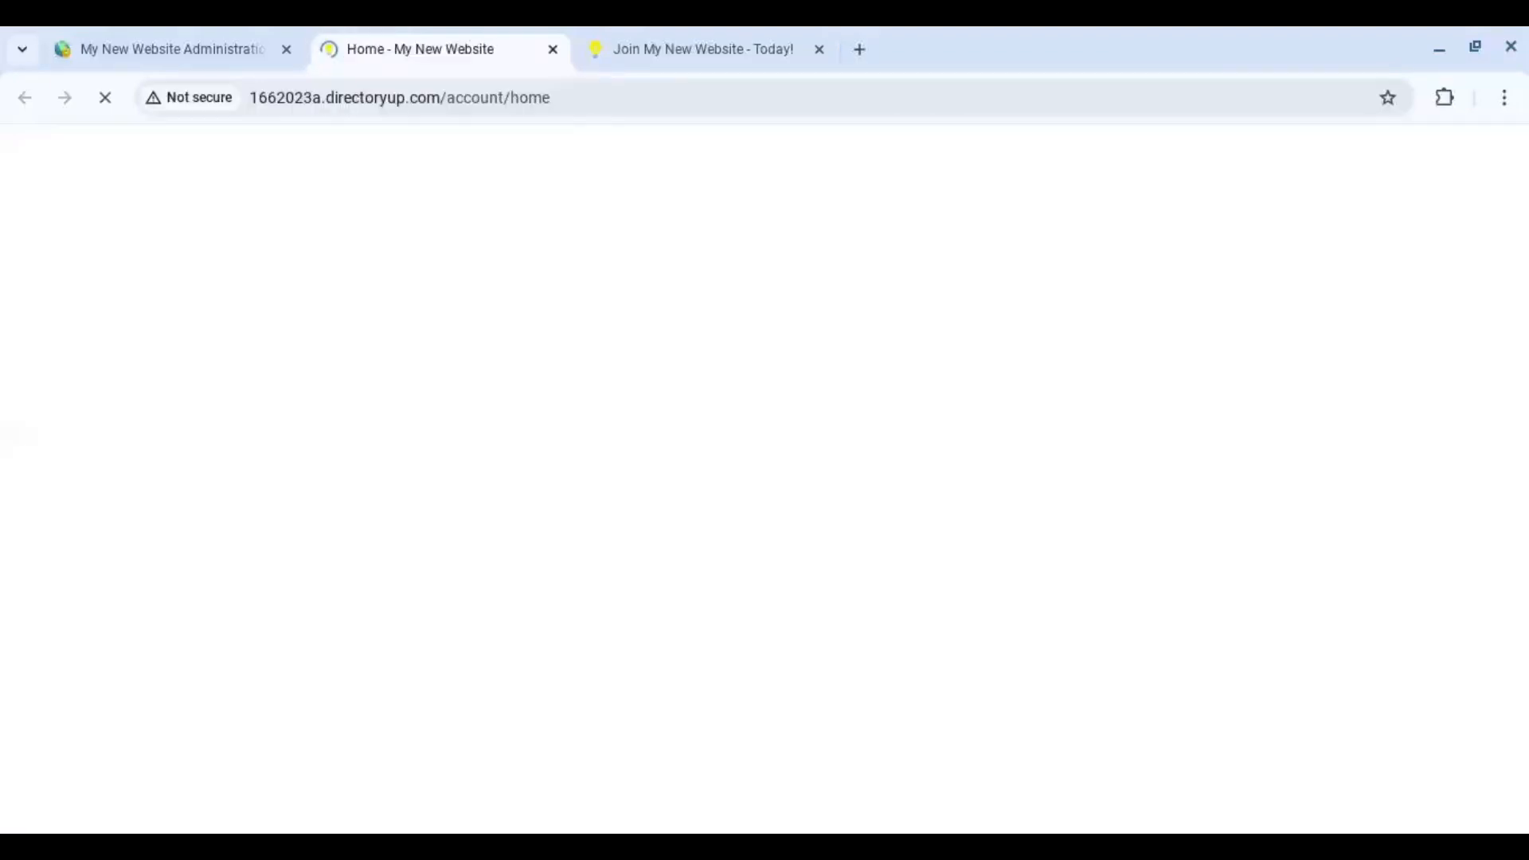
click(650, 741)
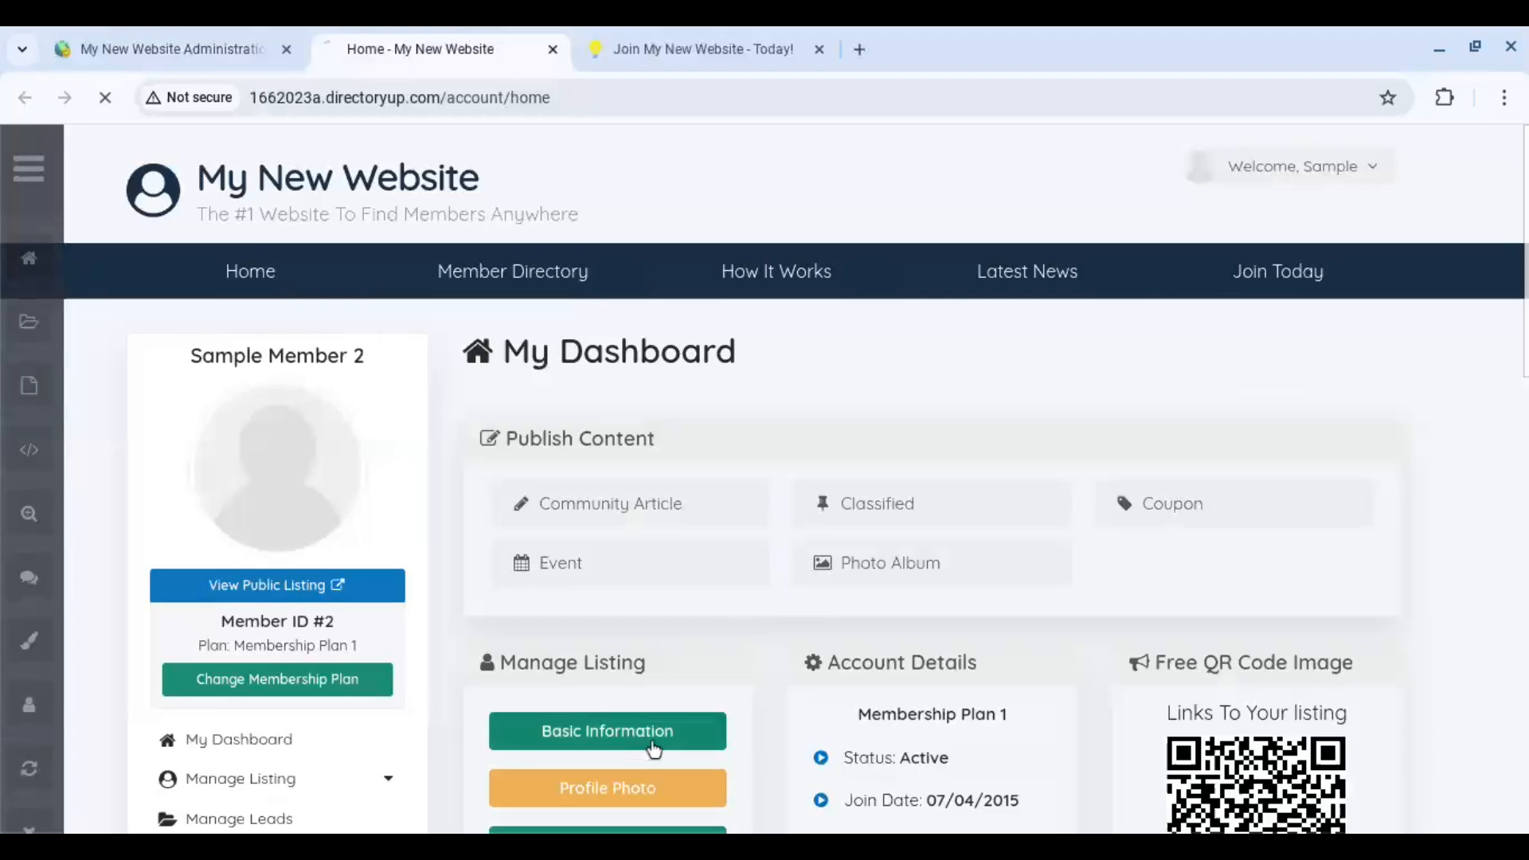
- Check the Phone Number, Website and social link fields on the Plan 1 member's contact form
drag(1527, 323, 1526, 432)
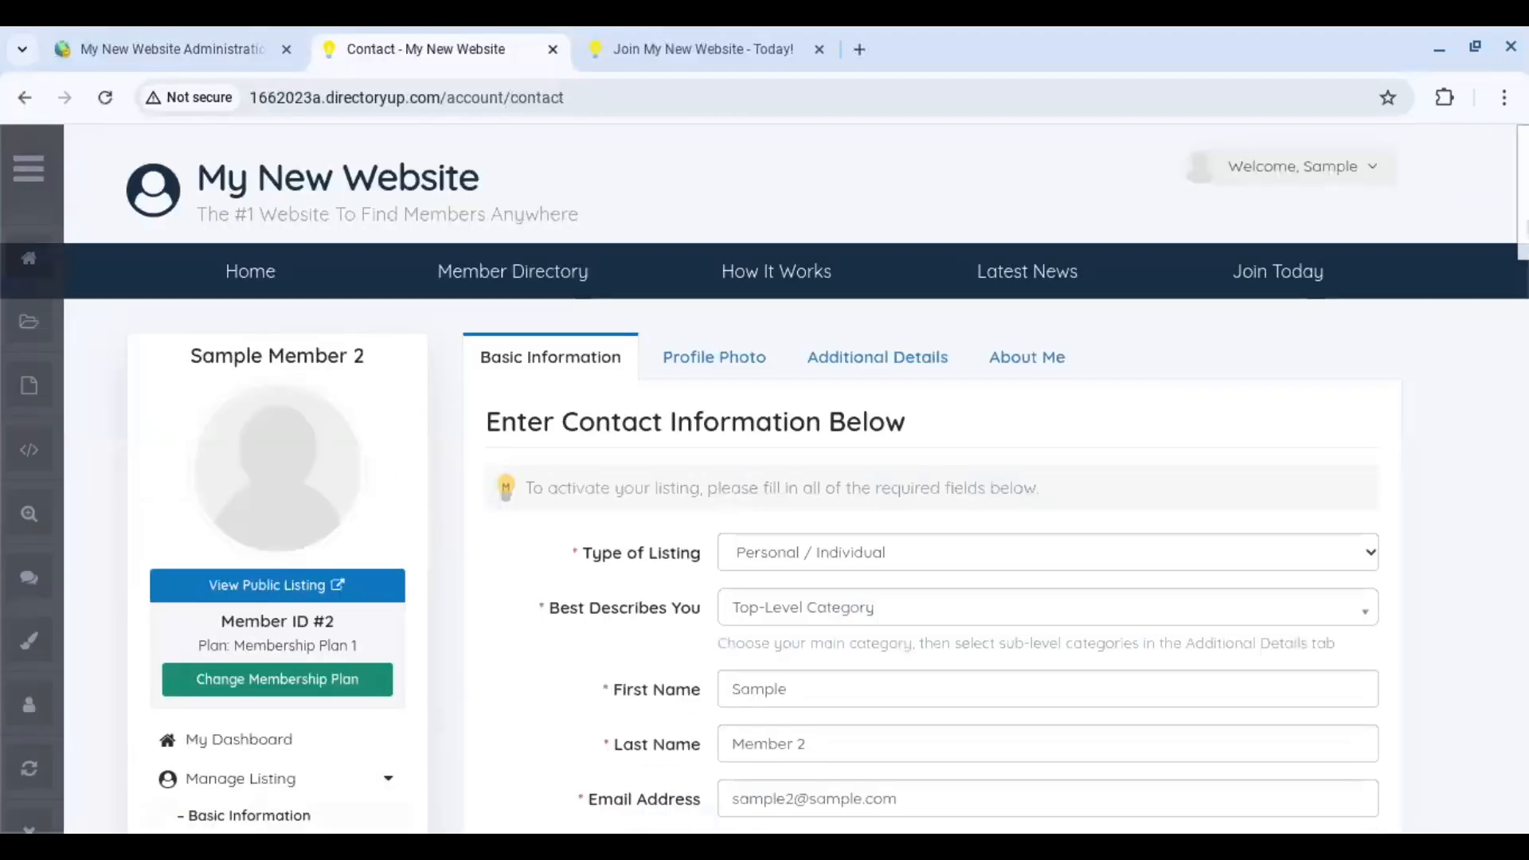
scroll(1073, 376, down, 5)
click(905, 416)
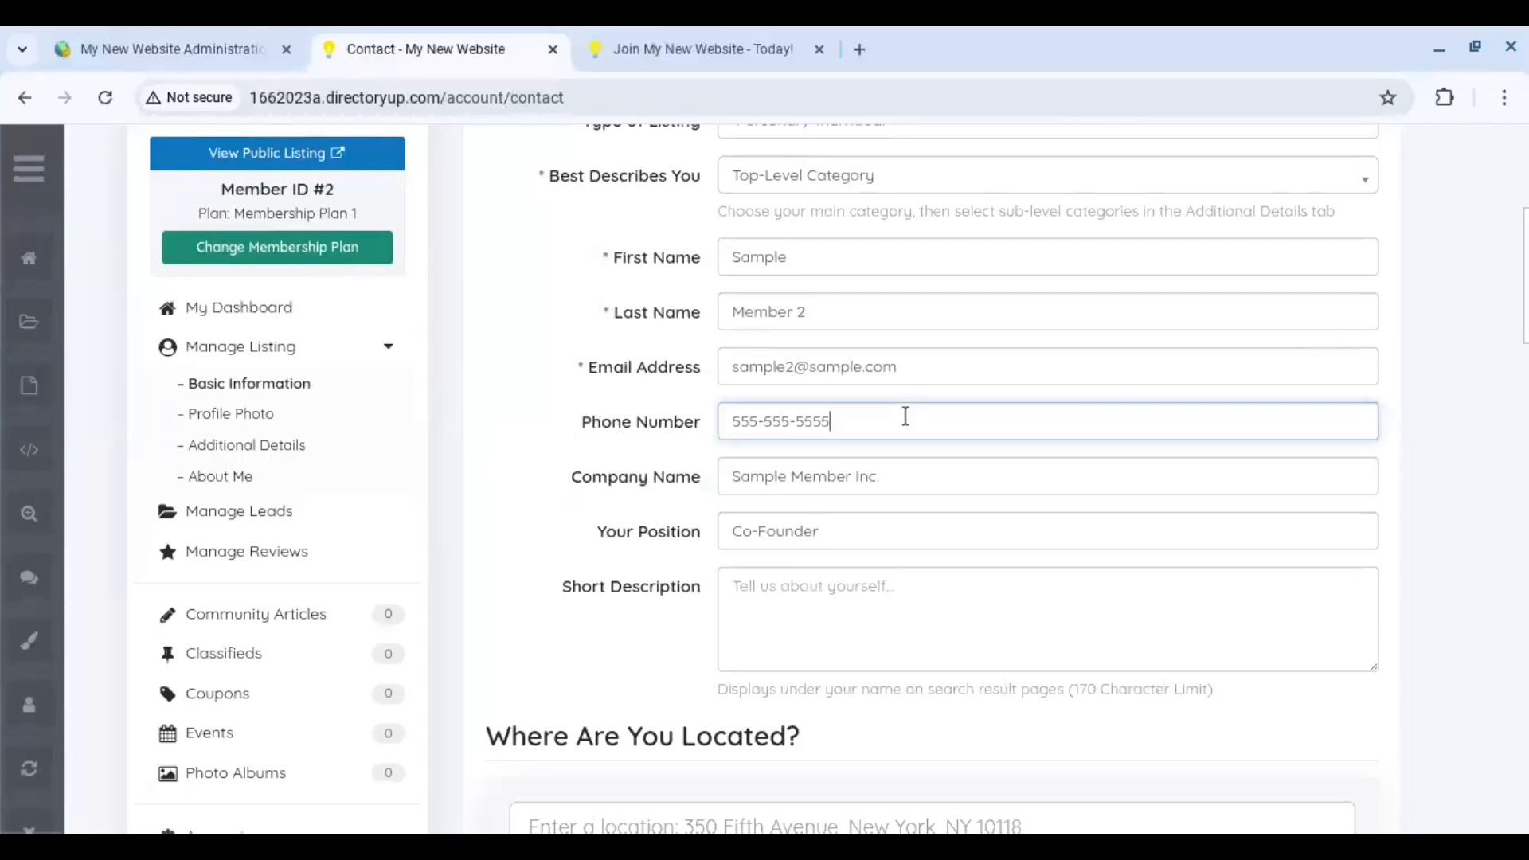
drag(905, 417, 722, 422)
click(824, 422)
drag(843, 422, 740, 423)
scroll(981, 469, down, 15)
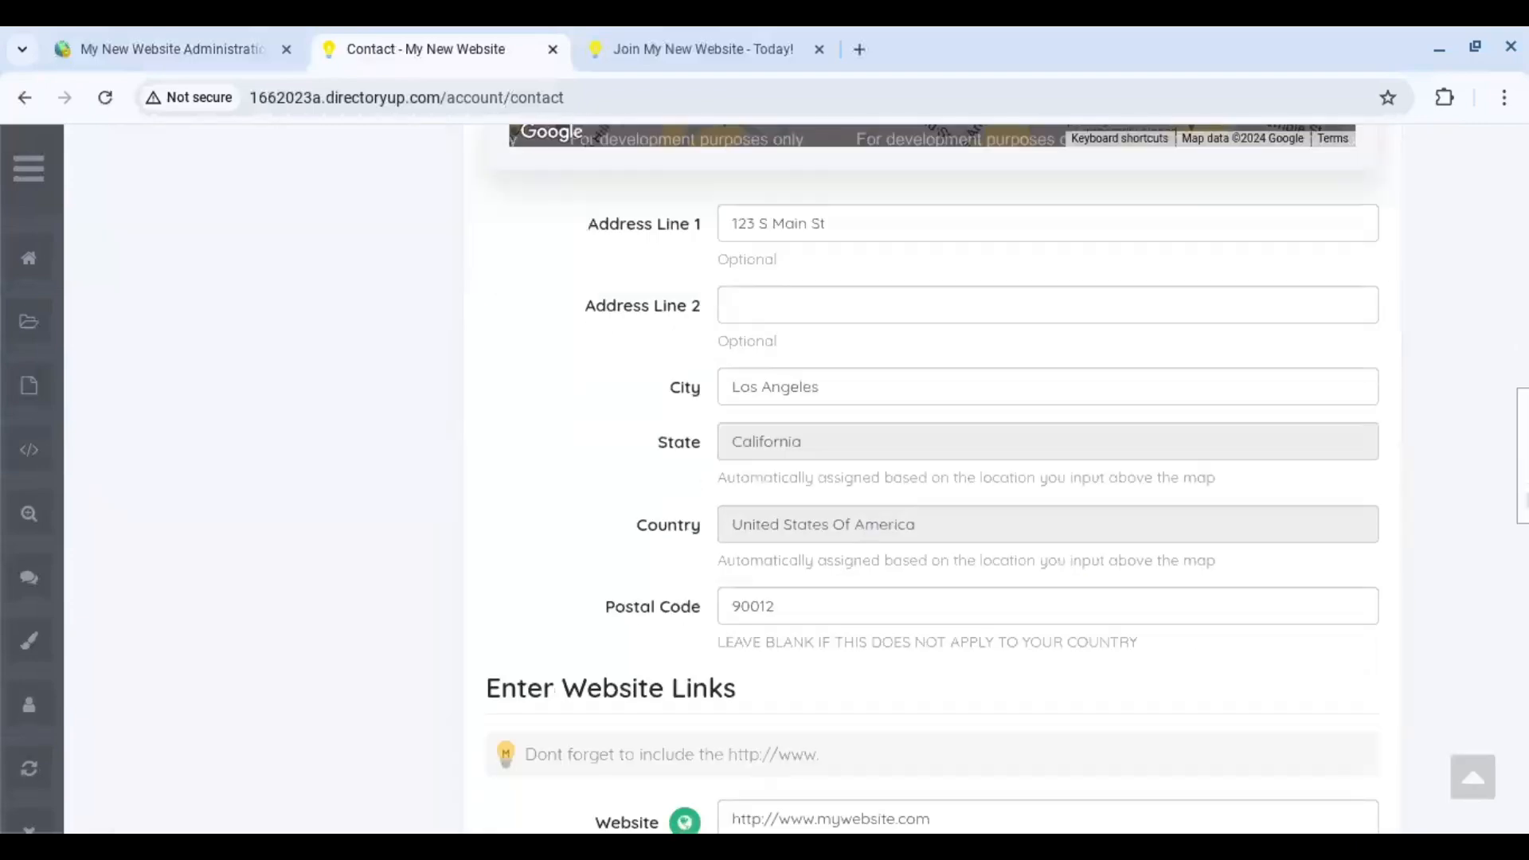
drag(981, 469, 745, 470)
click(848, 712)
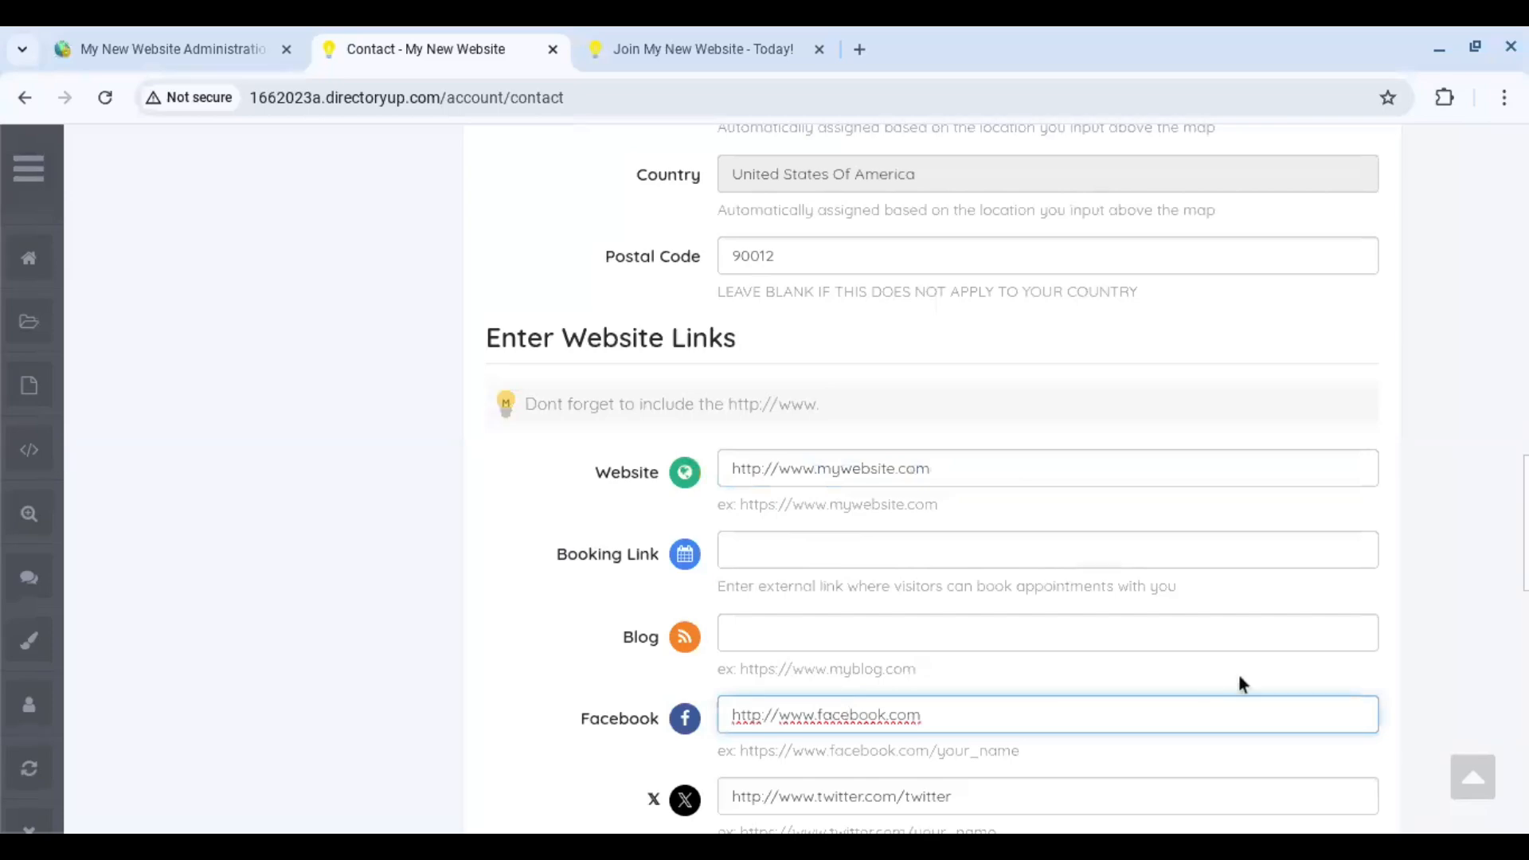
drag(1527, 560, 1525, 205)
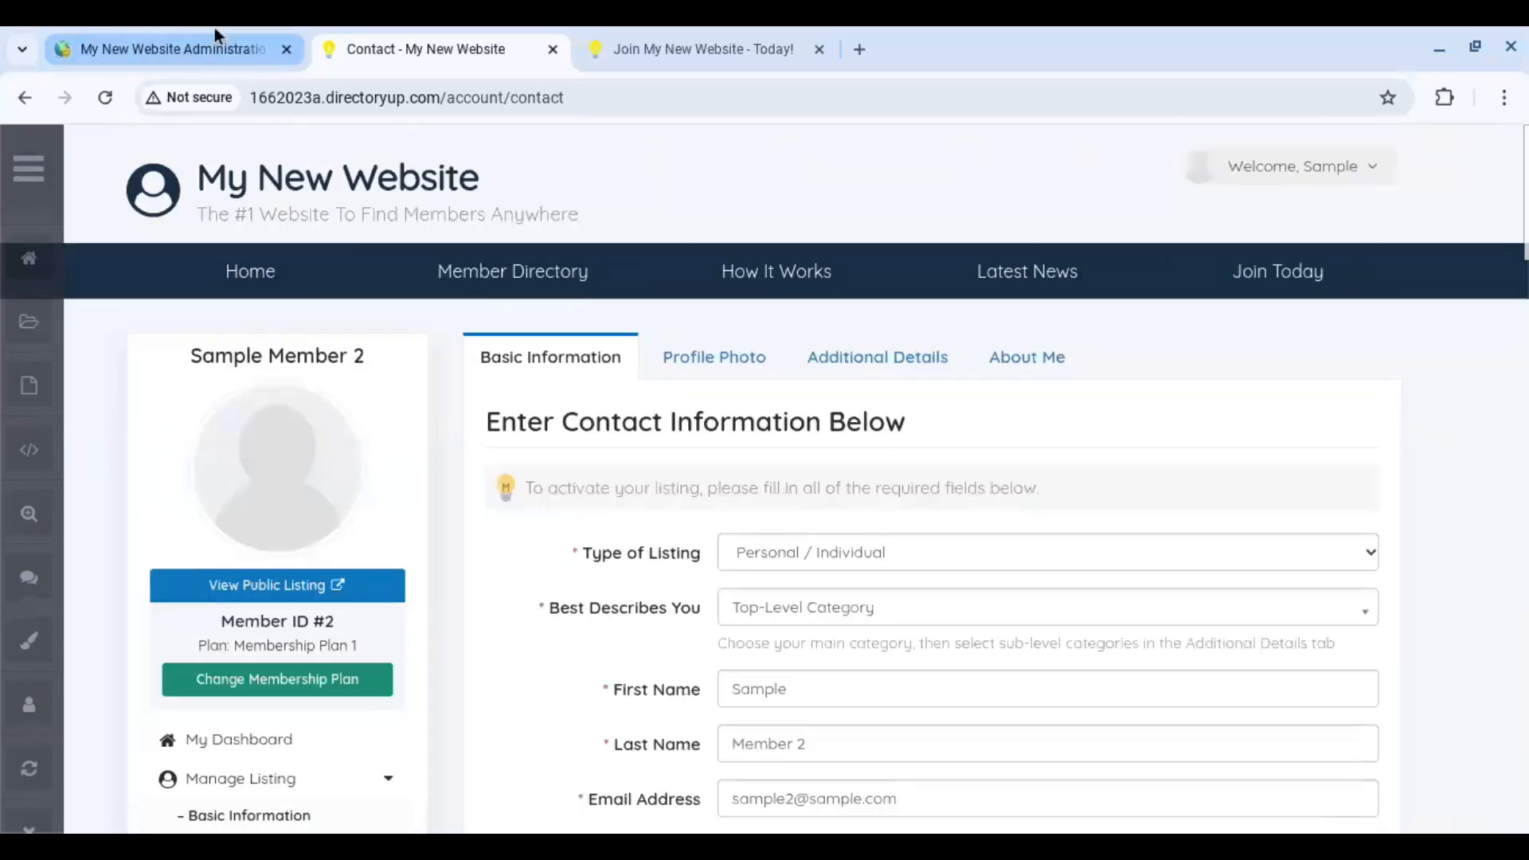
- Return briefly to the administration's member list, and reload the Plan 1 member's contact page
click(139, 30)
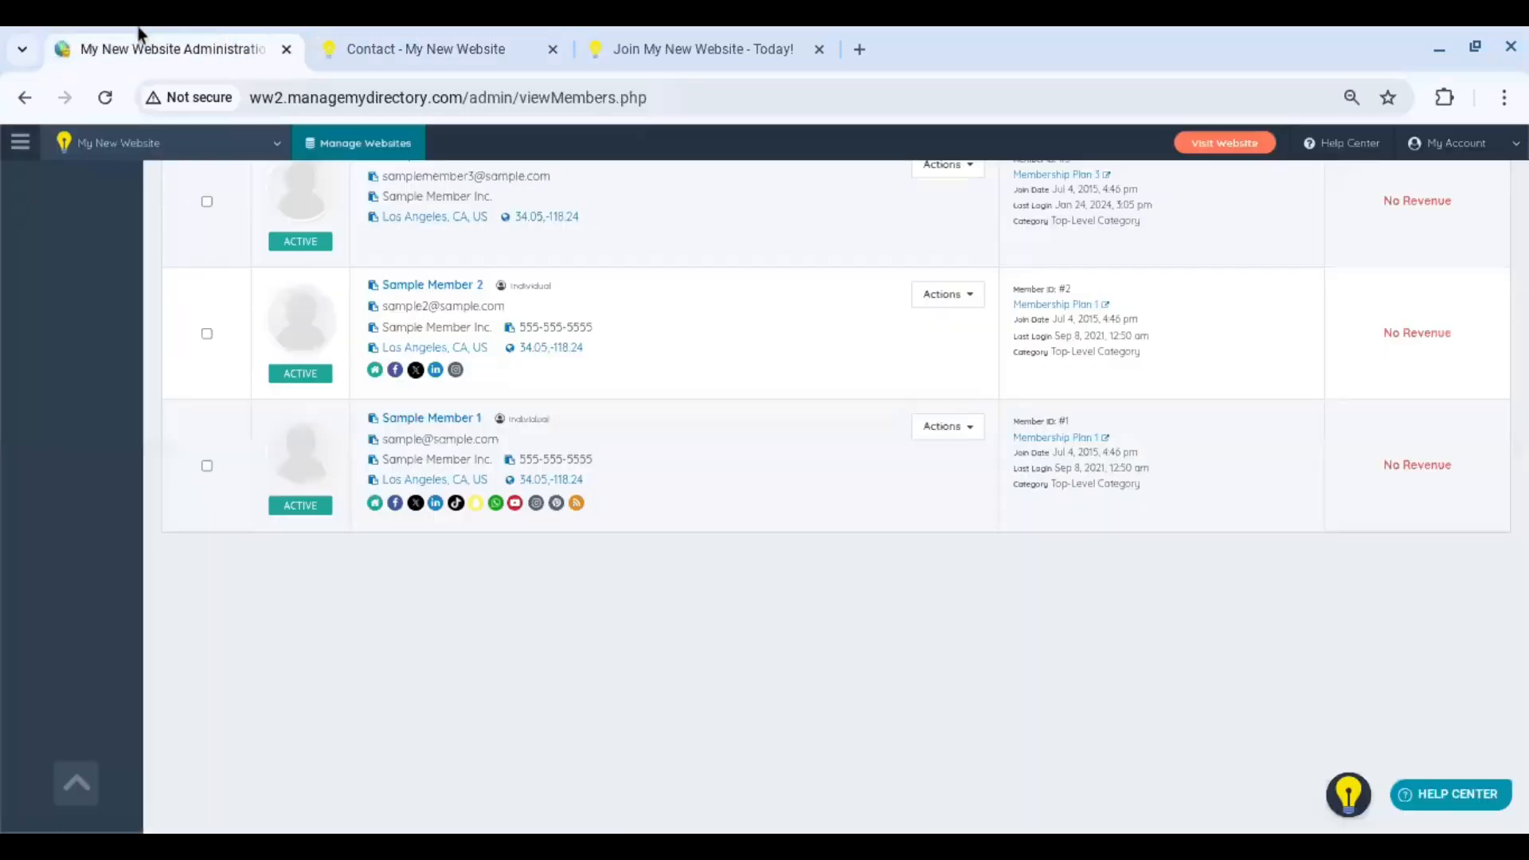
click(419, 37)
key(F5)
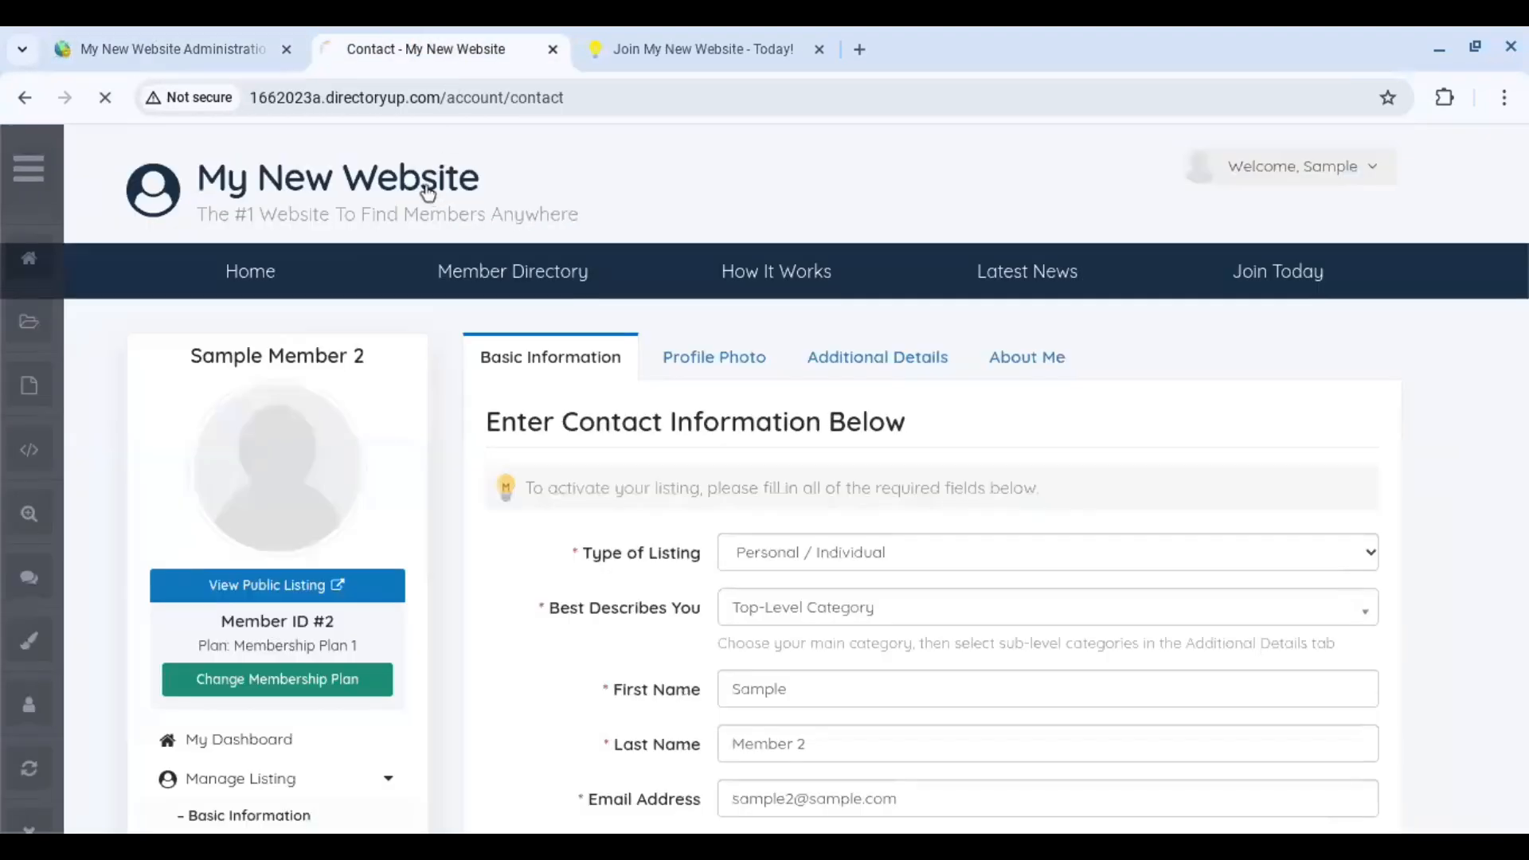